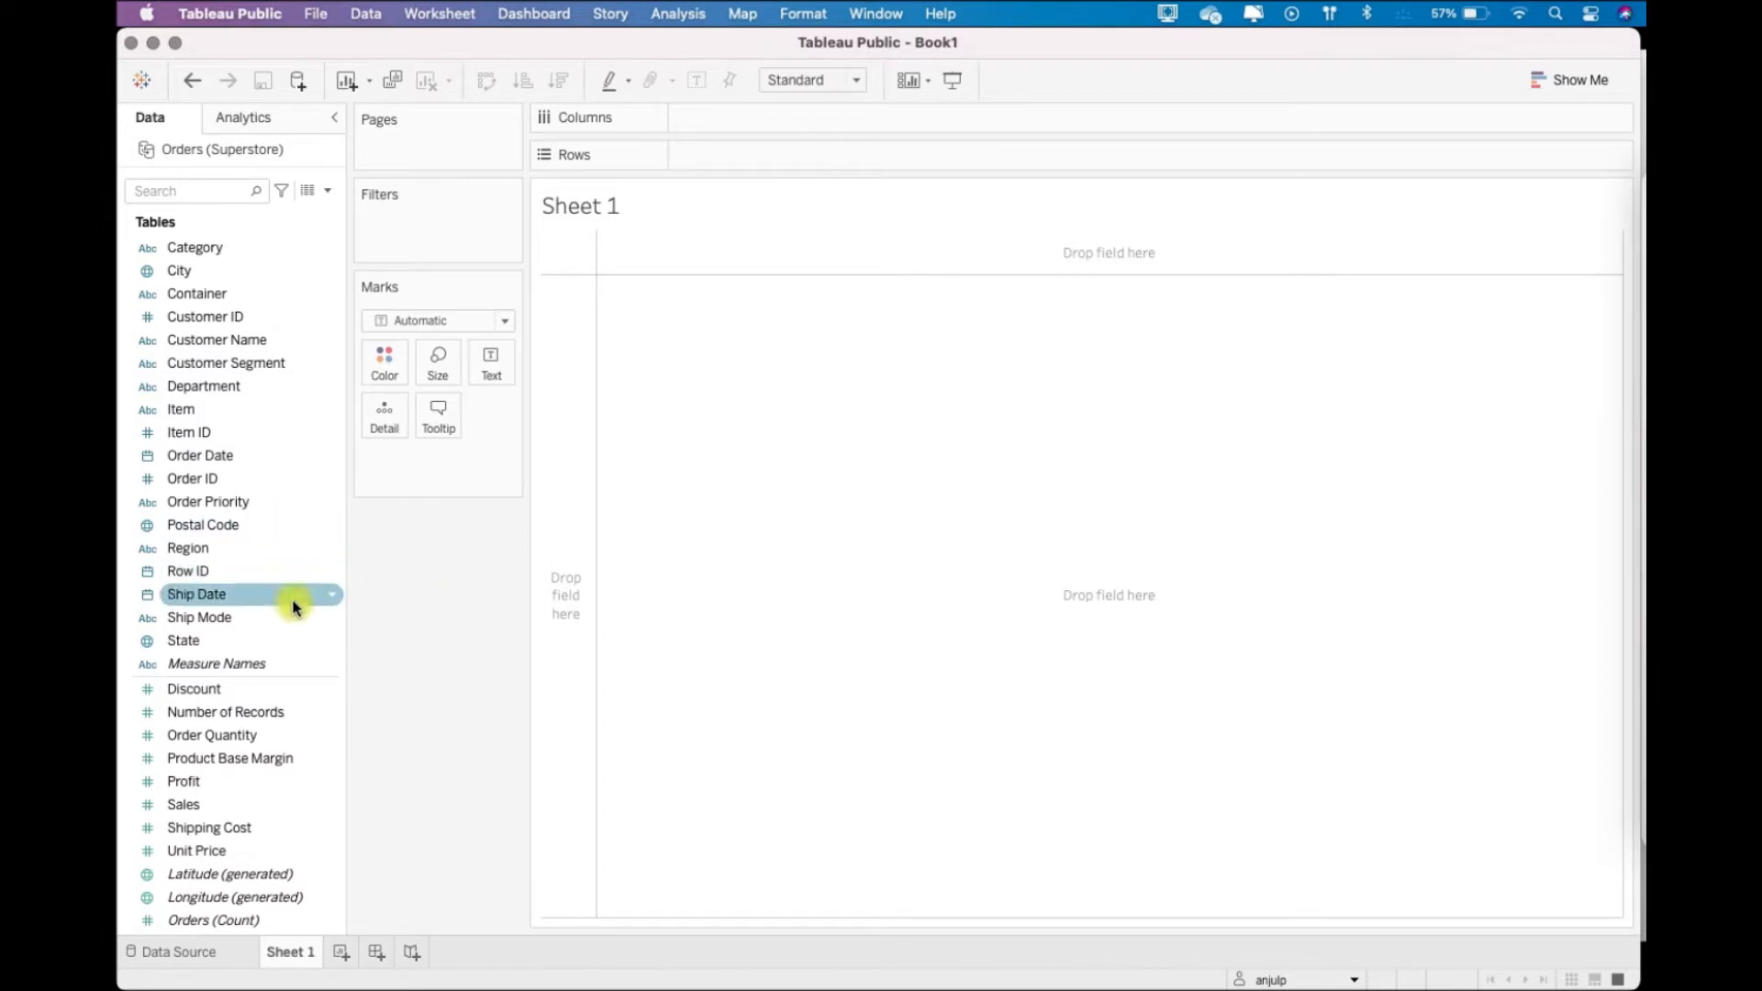
Build a crosstab of Sales with Order Date years as columns and Region and Ship Mode as rows.
scroll(289, 564, "down", 1)
left_click_drag(223, 434, 725, 133)
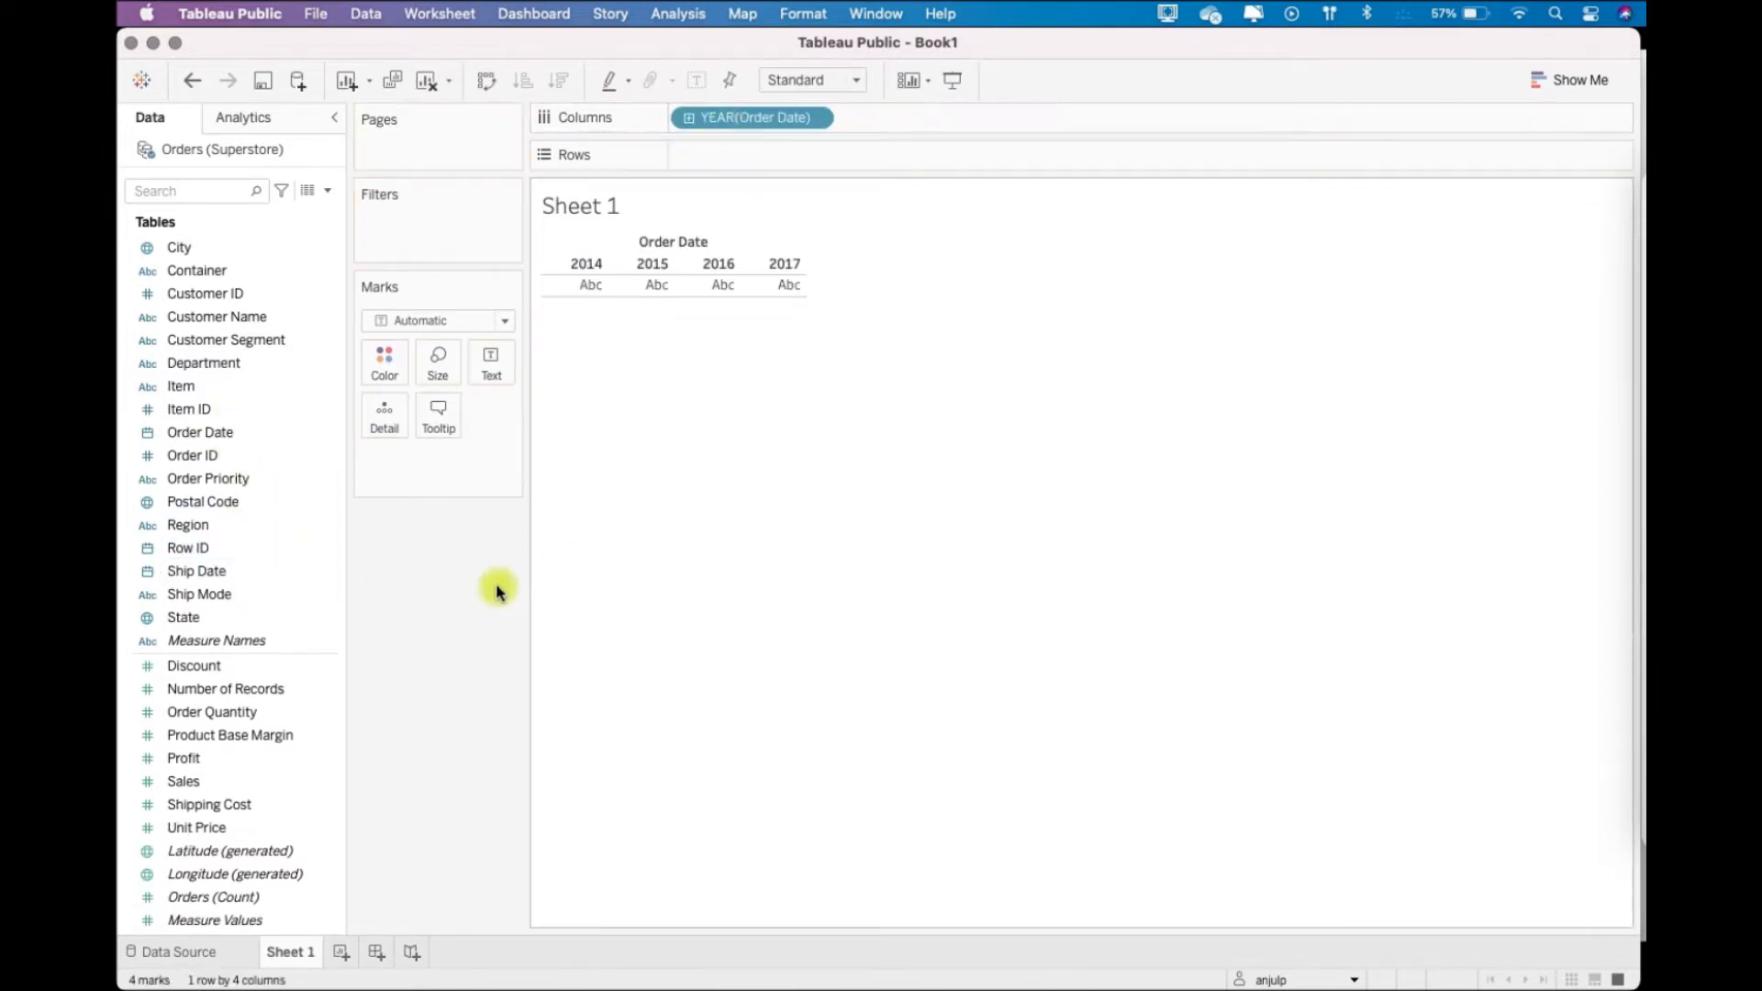
left_click_drag(208, 532, 686, 151)
left_click(208, 570)
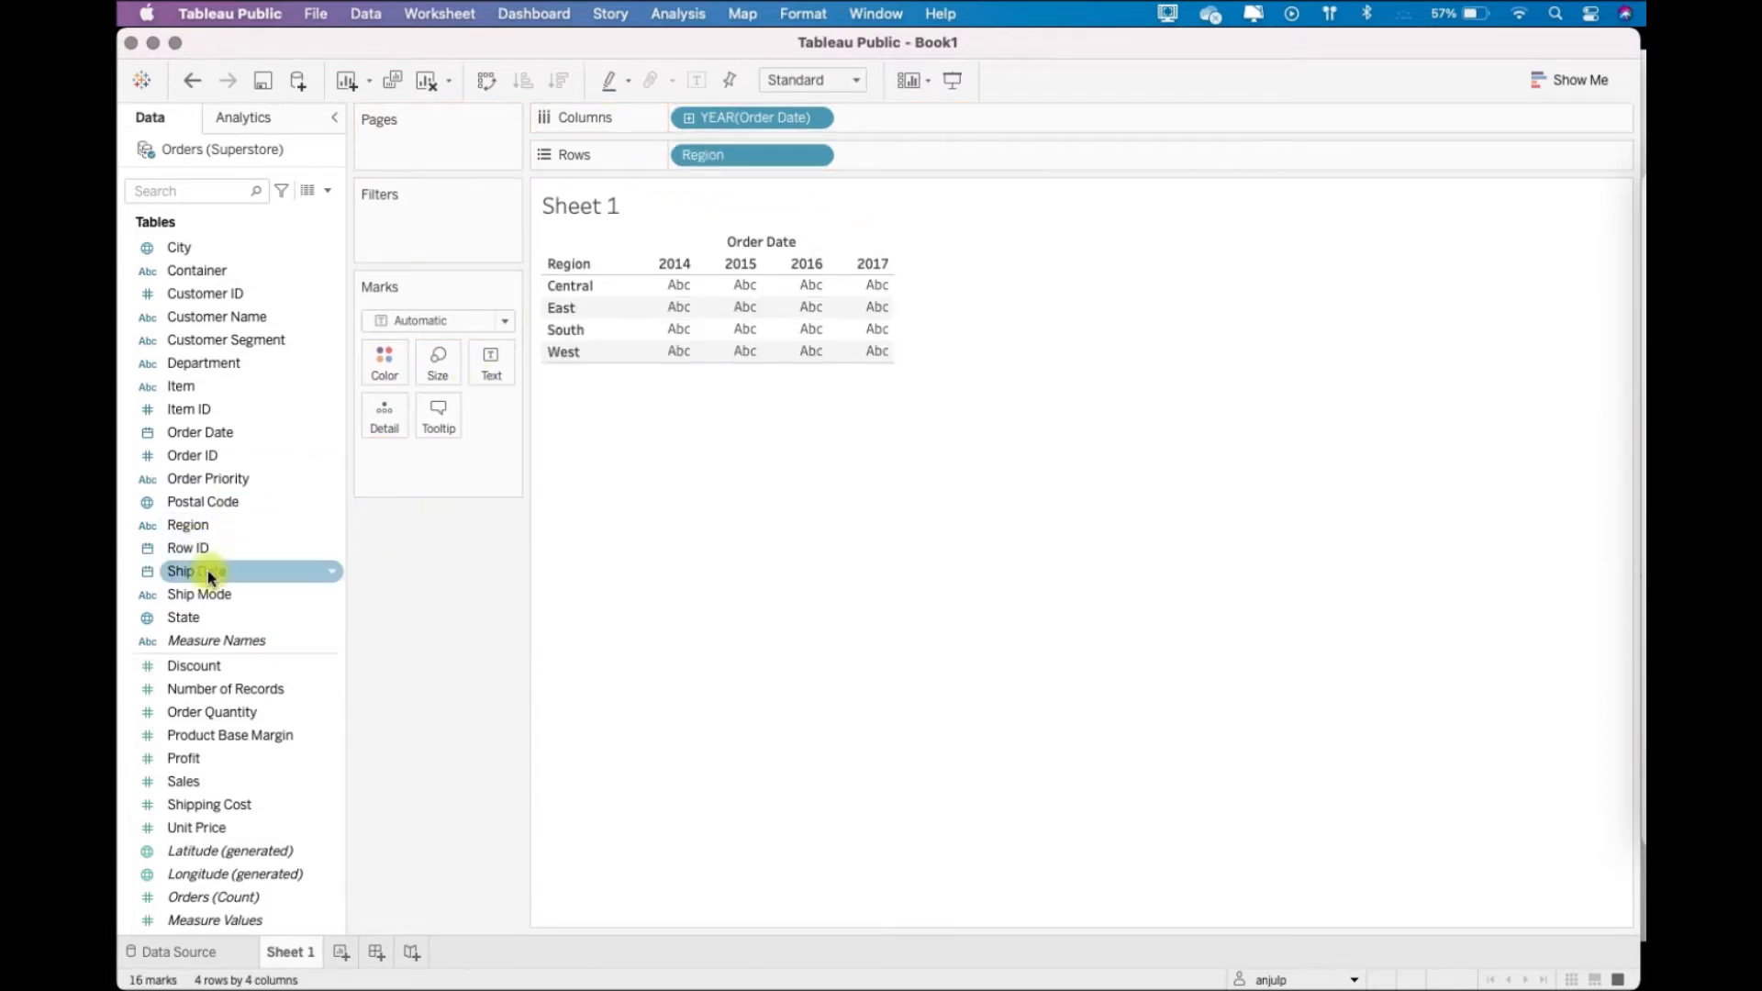
left_click_drag(208, 594, 835, 152)
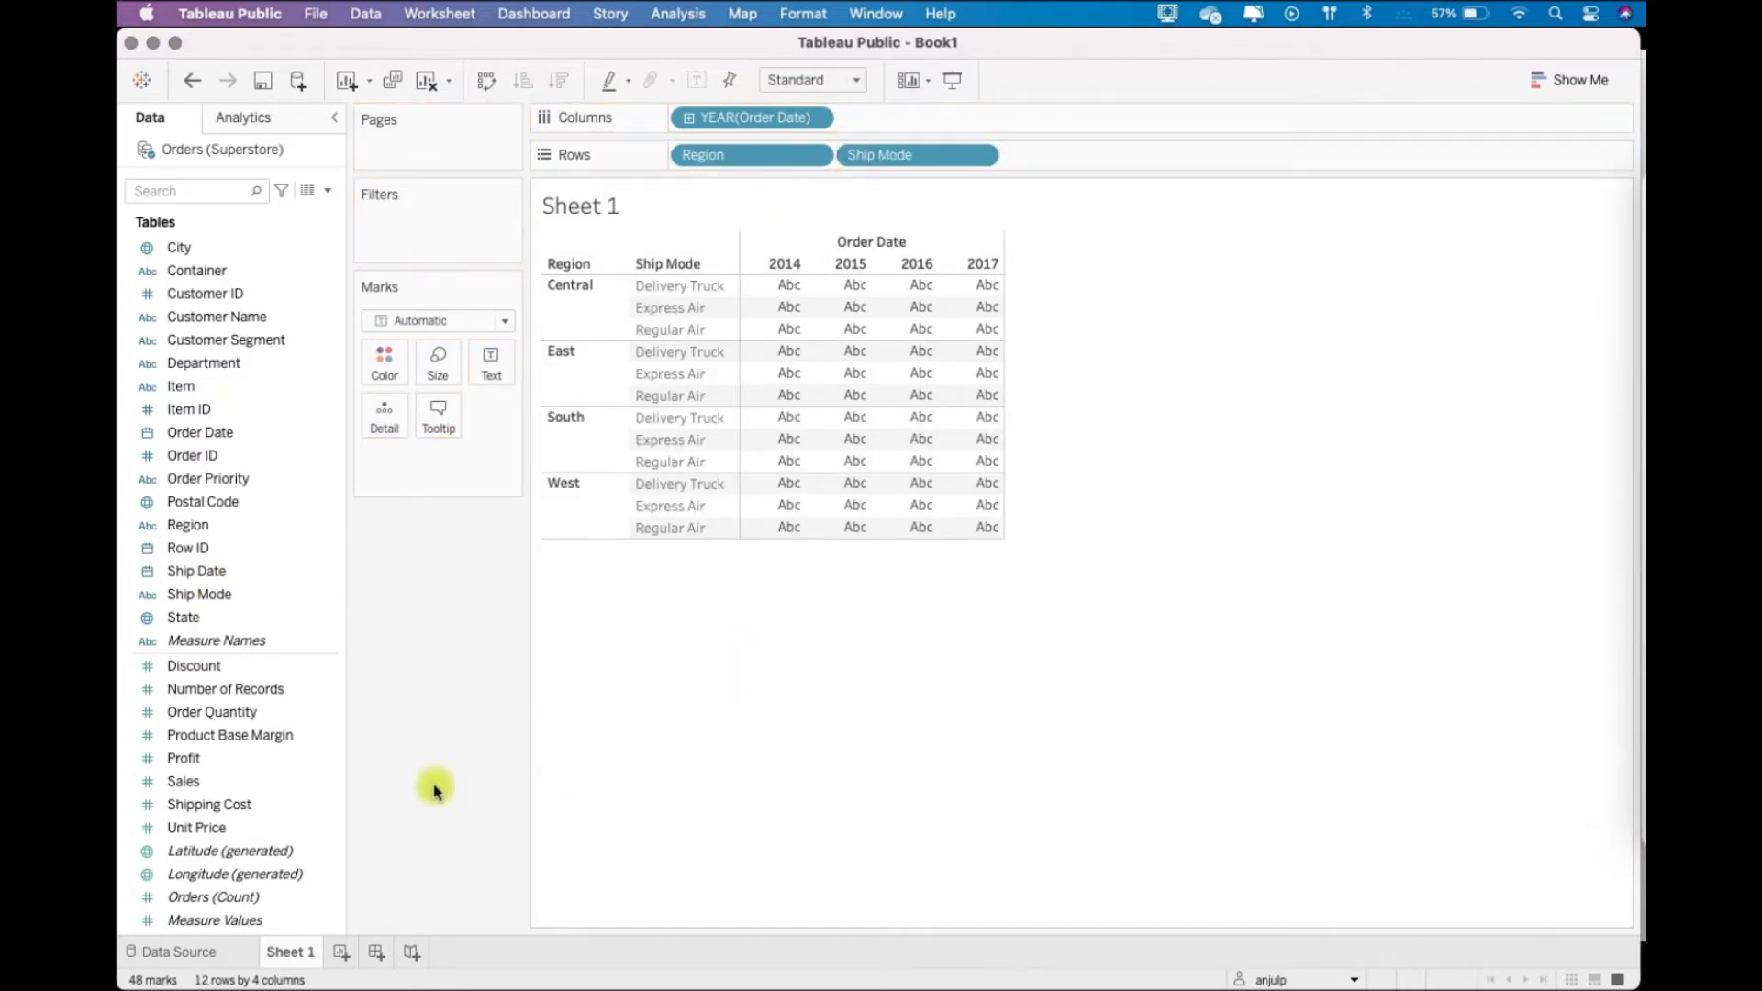
left_click(220, 783)
double_click(221, 784)
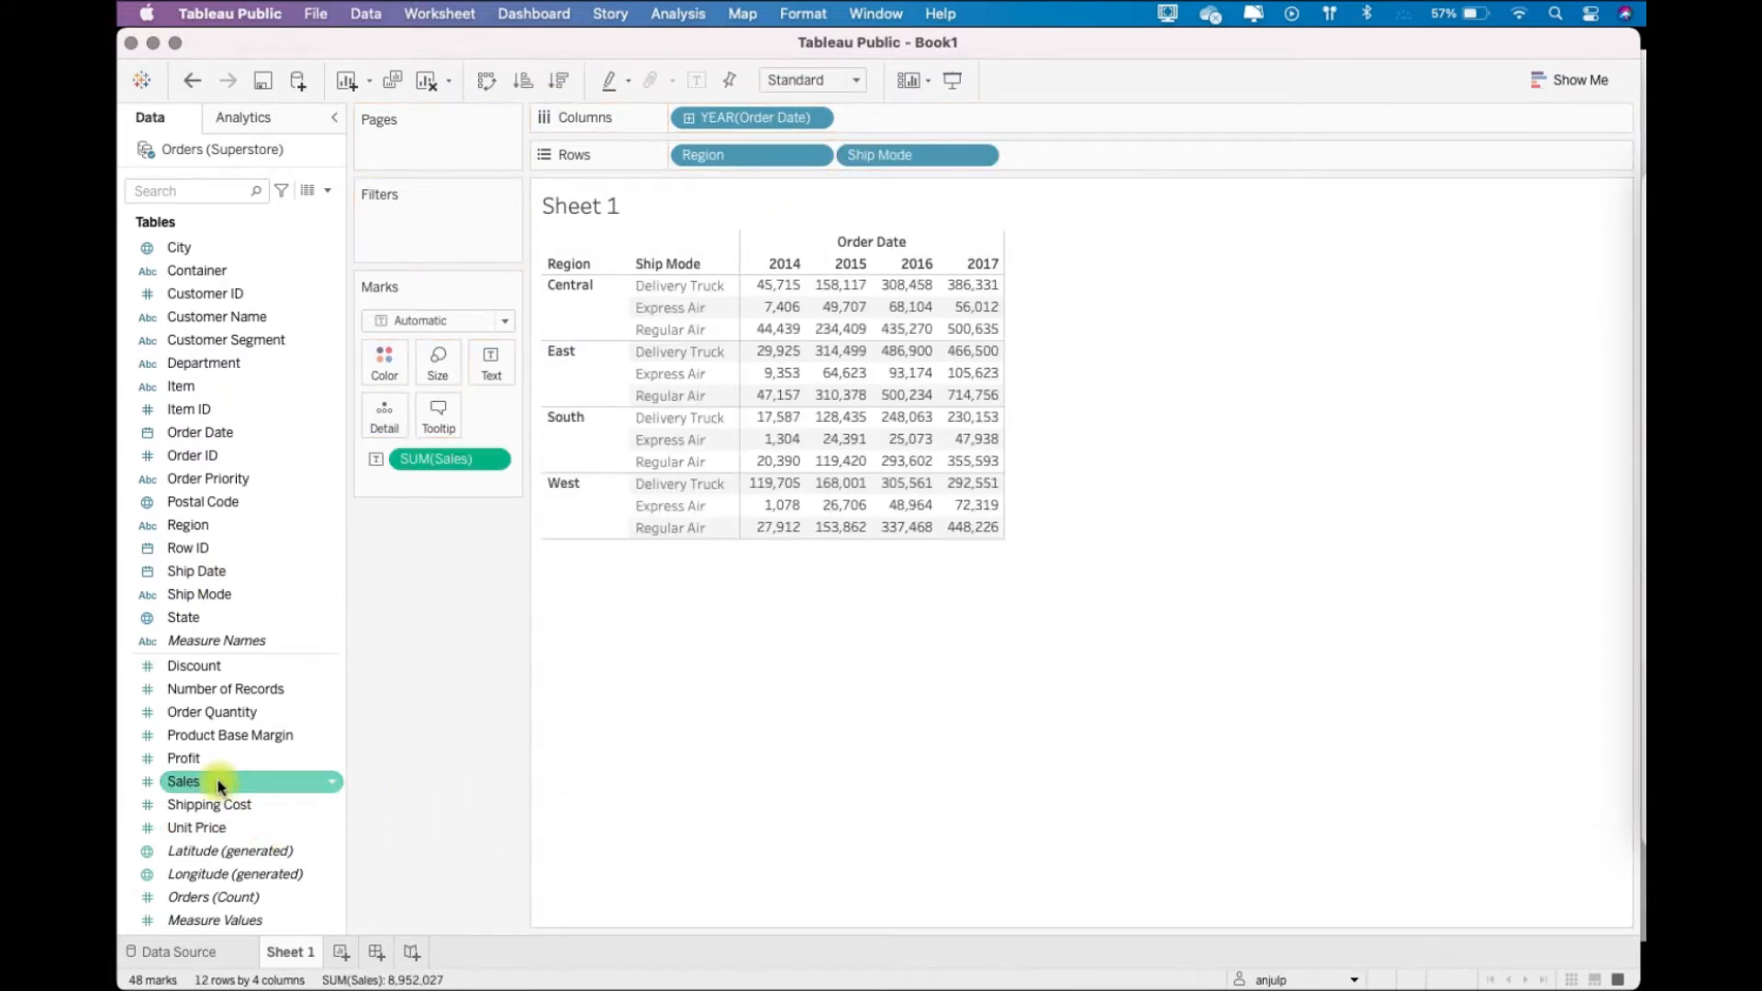
left_click(587, 743)
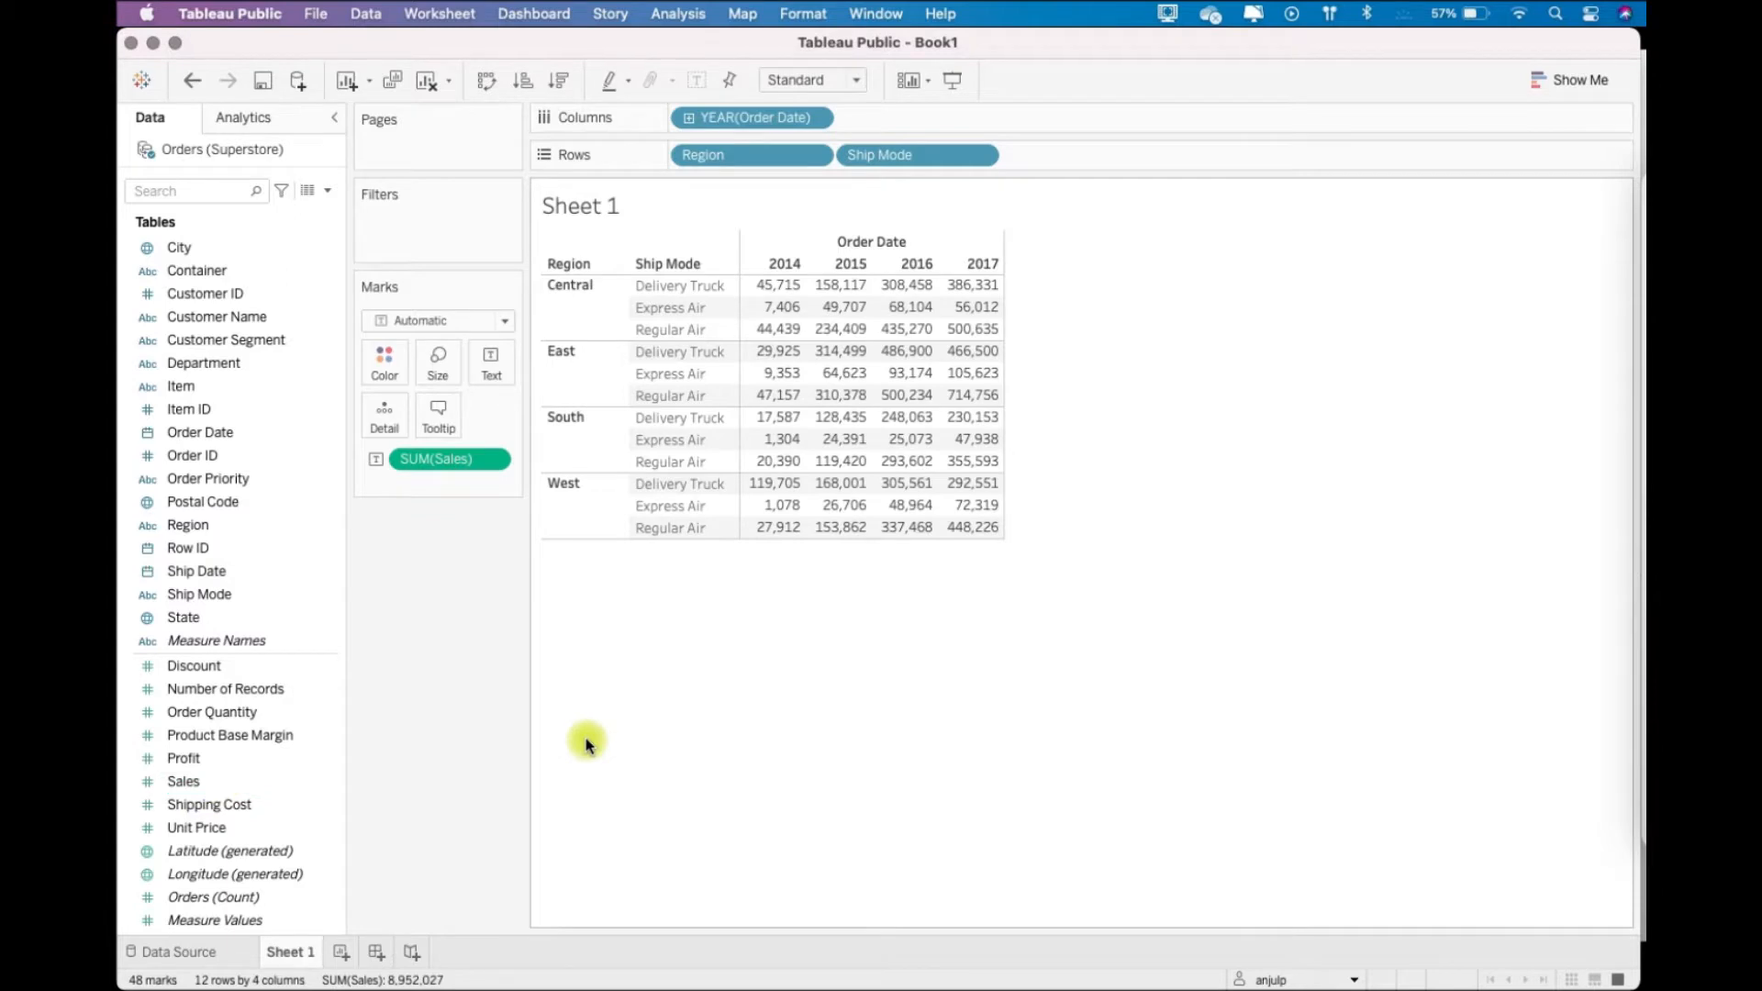
Apply a Percent of Total quick table calculation to the Sales measure.
left_click(491, 458)
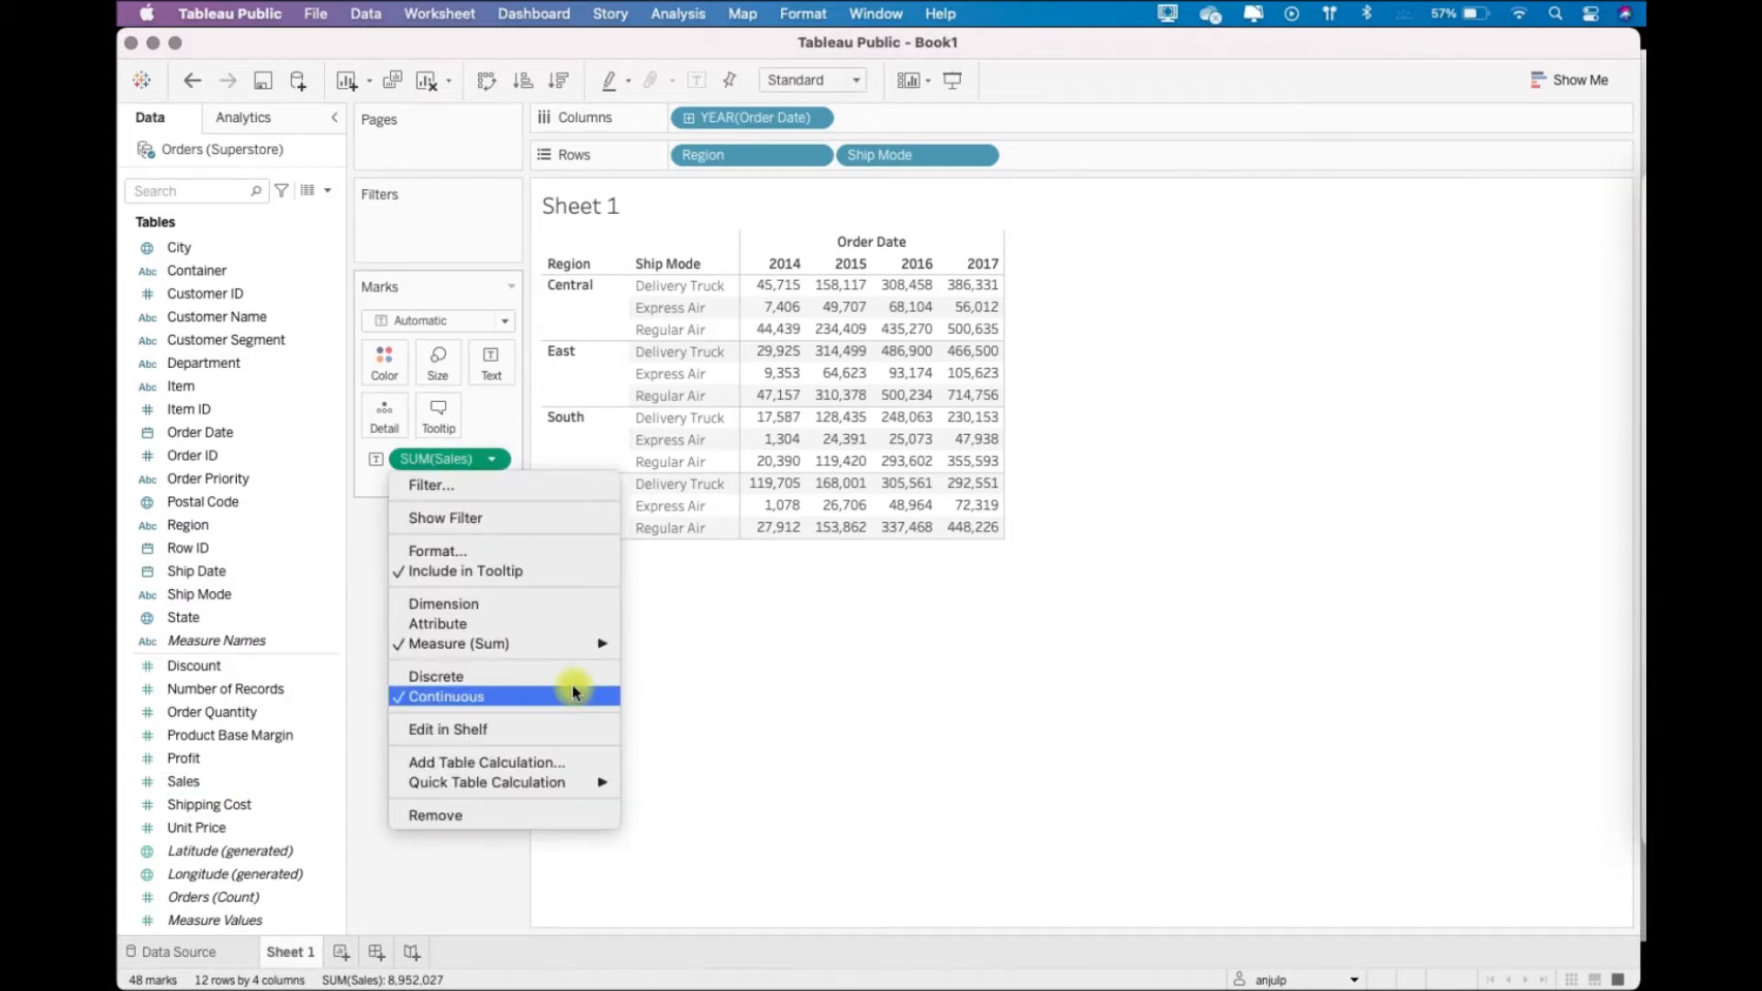
mouse_move(601, 782)
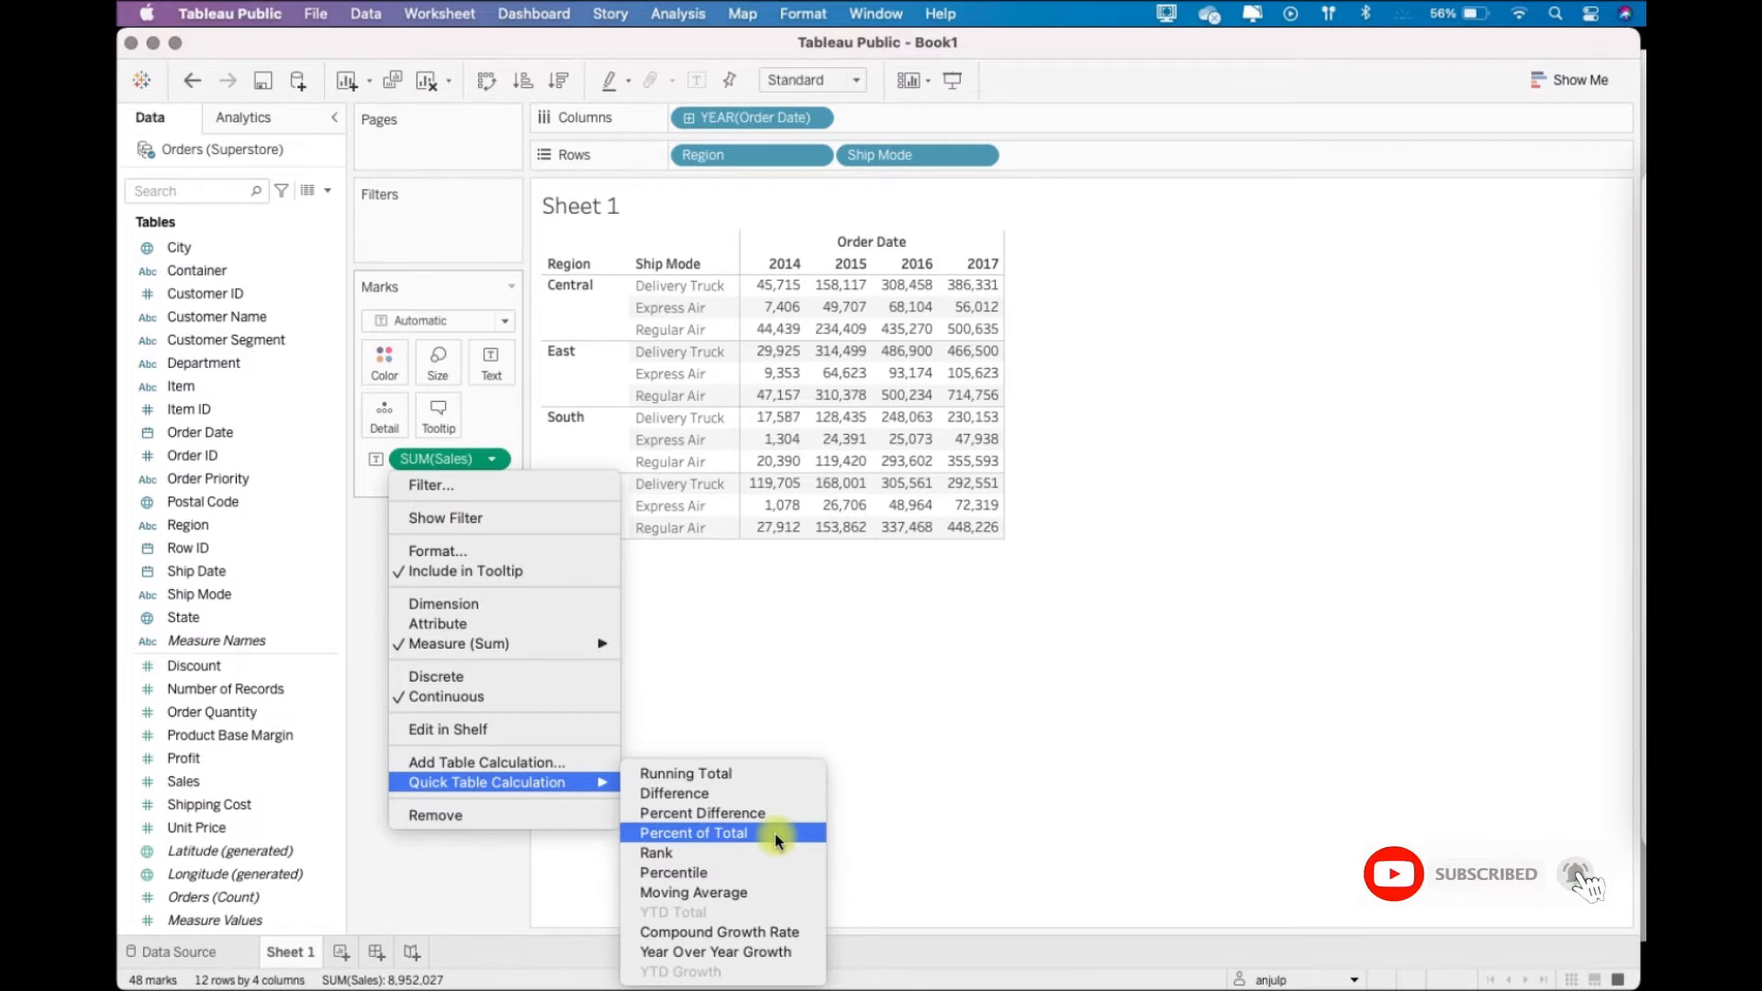
left_click(775, 833)
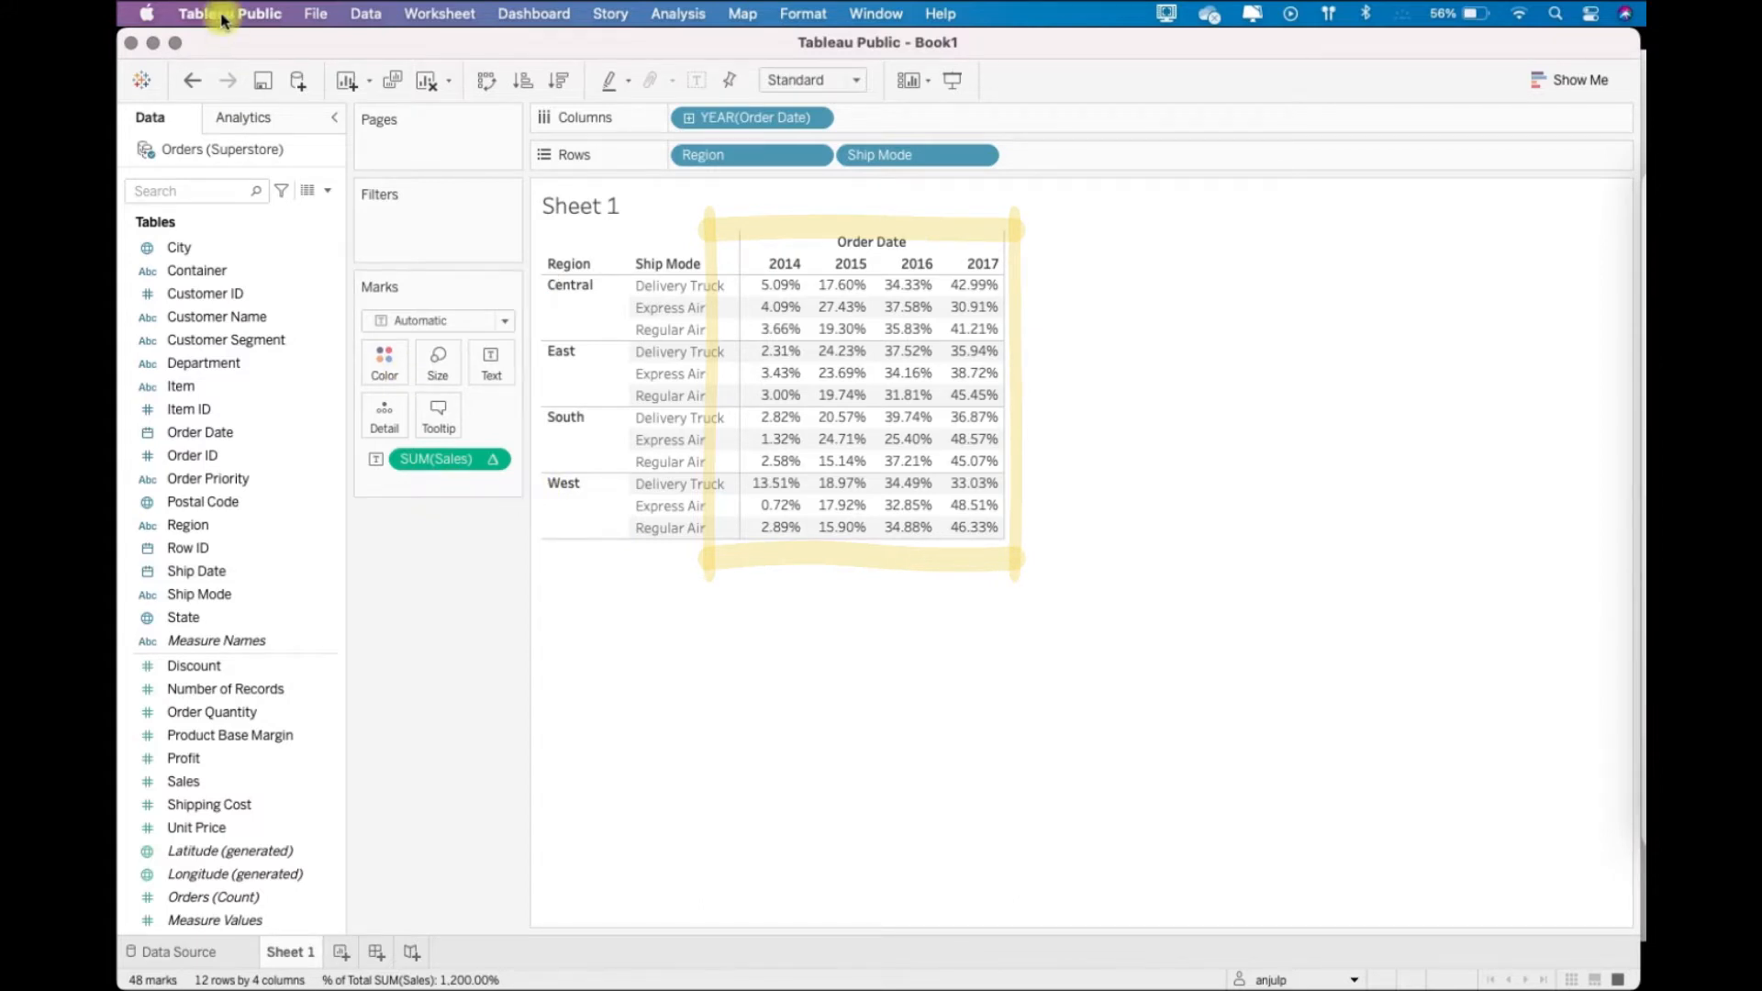
Add grand totals and subtotals to the percent-of-total Sales table.
left_click(244, 118)
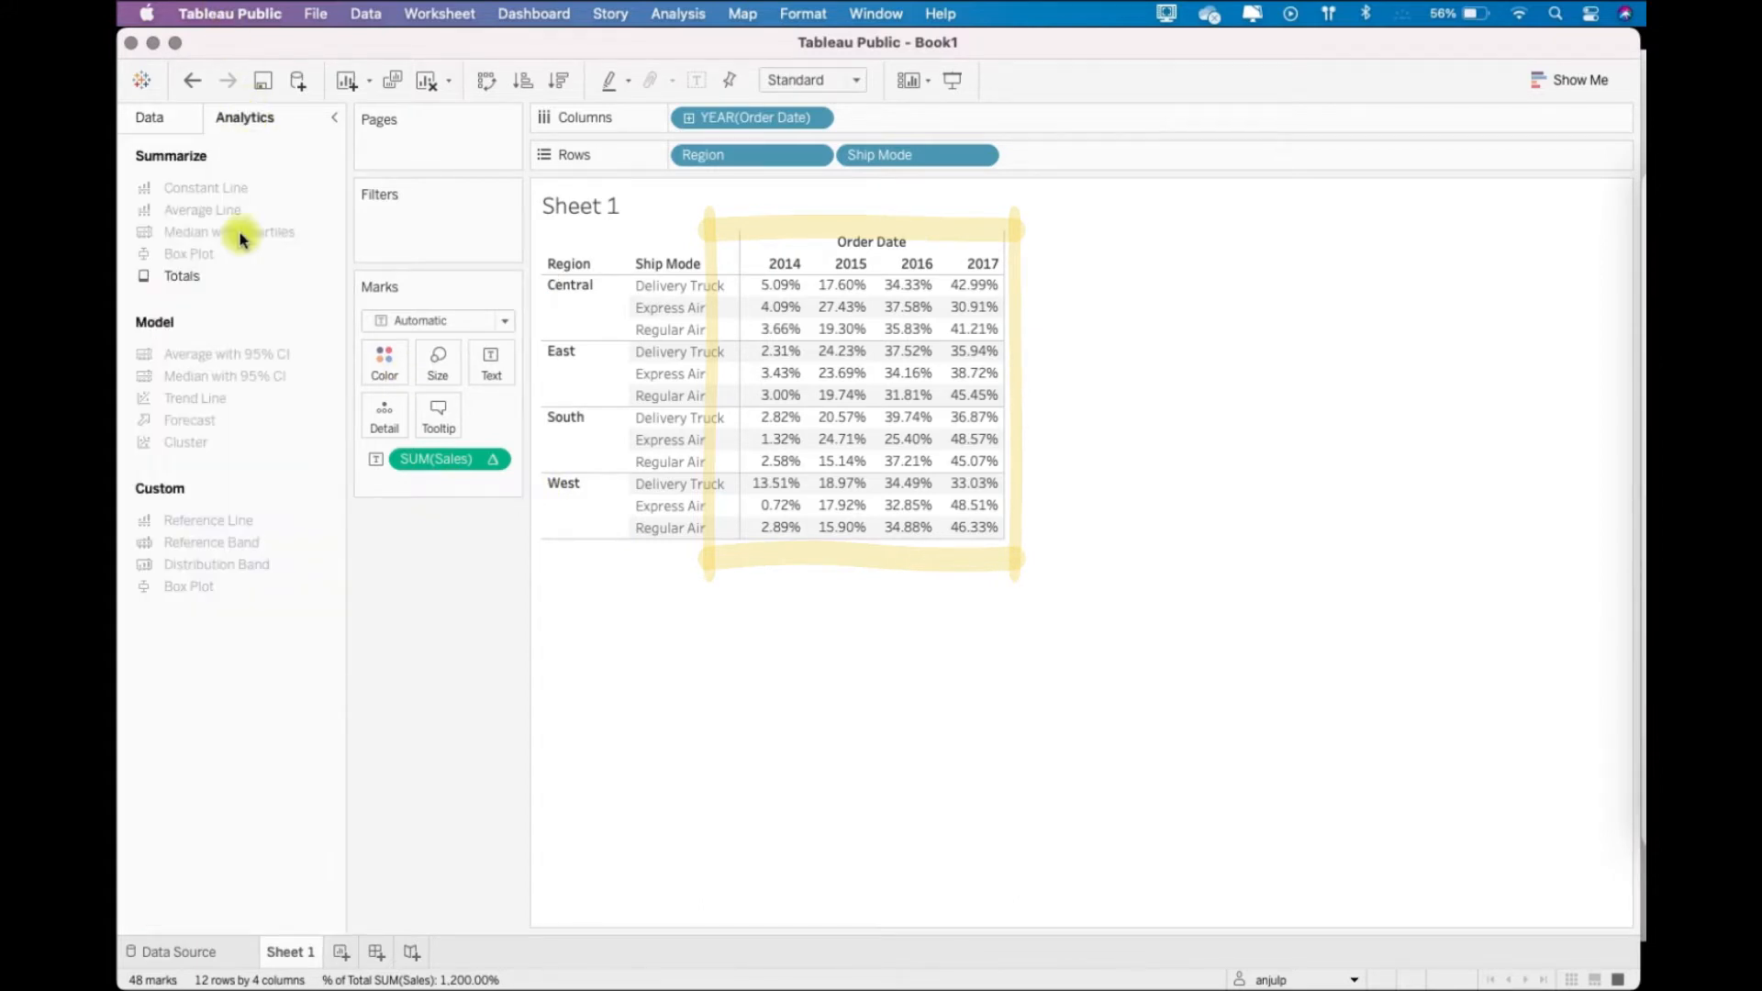
double_click(203, 276)
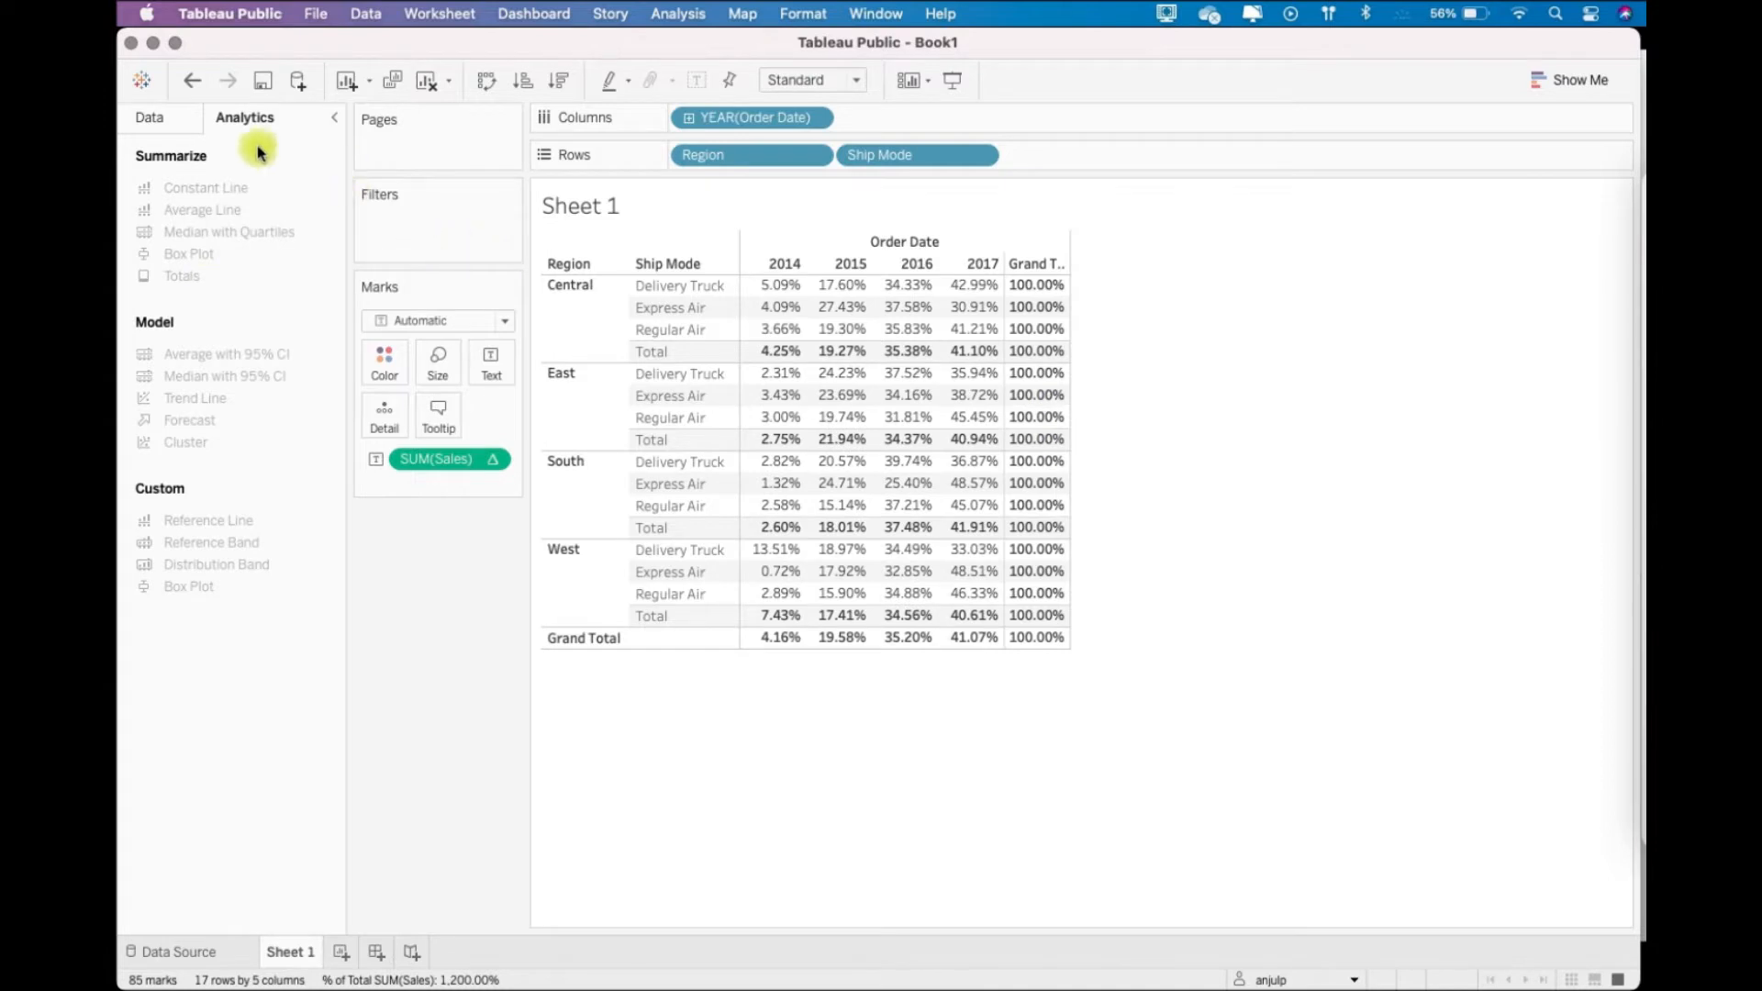
left_click(166, 117)
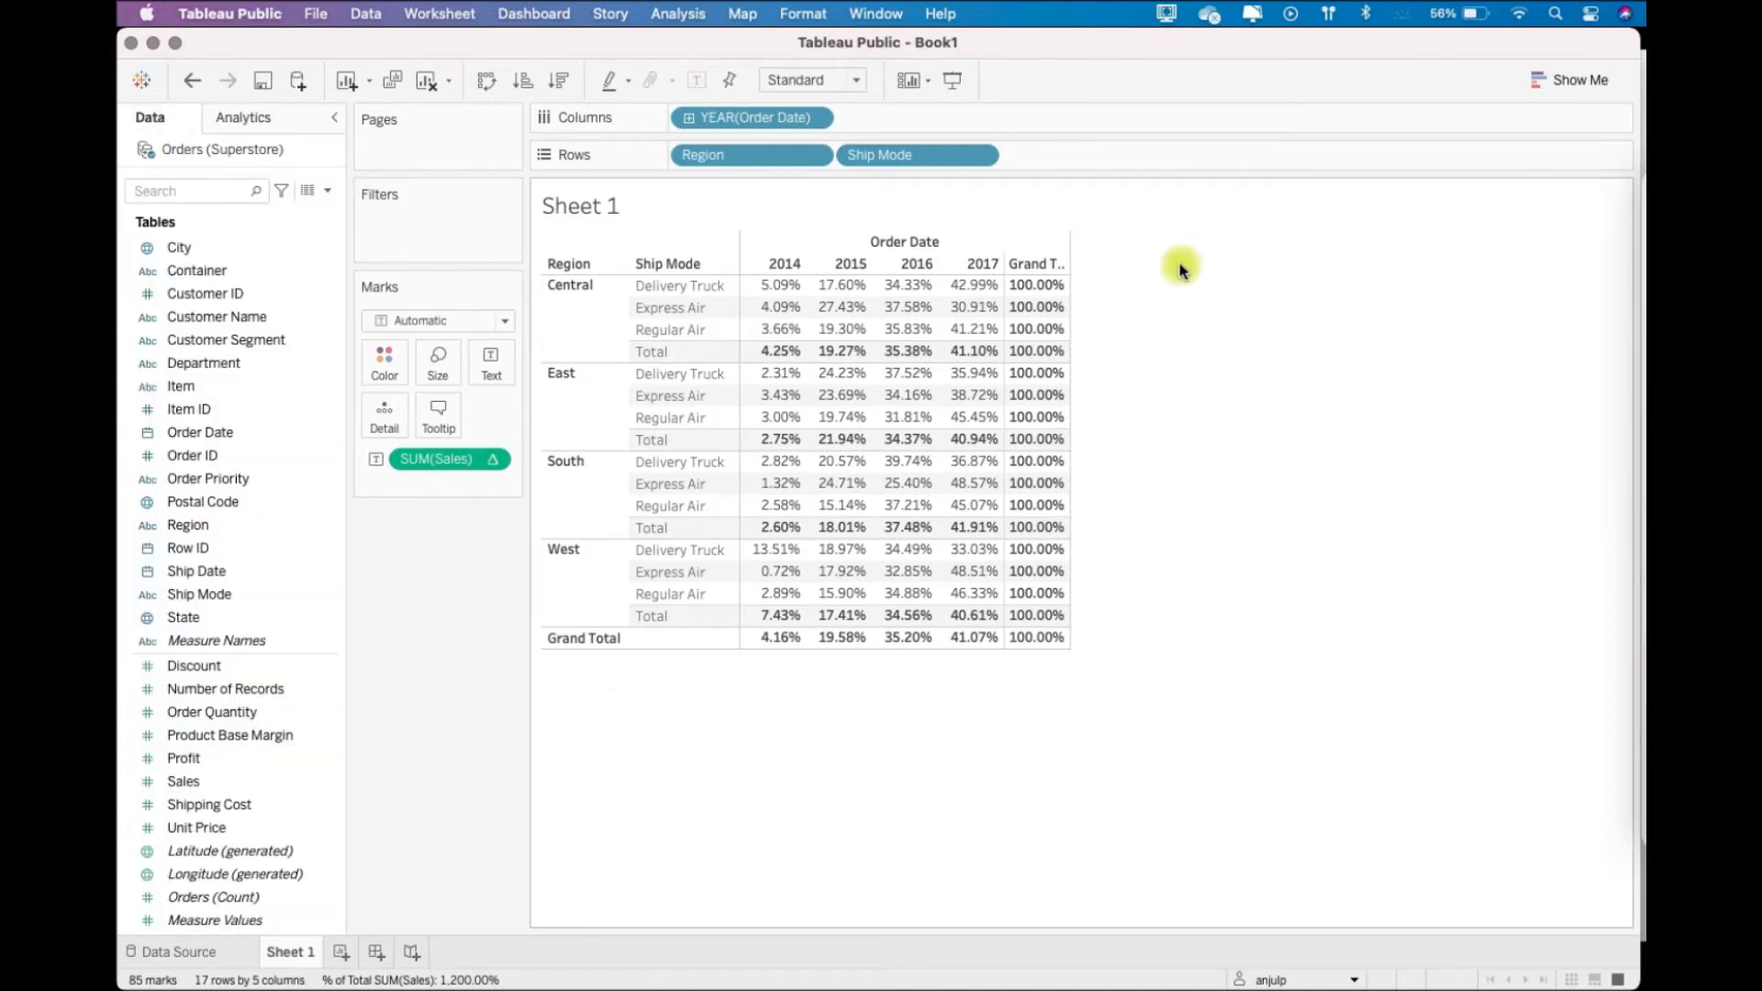
mouse_move(1055, 301)
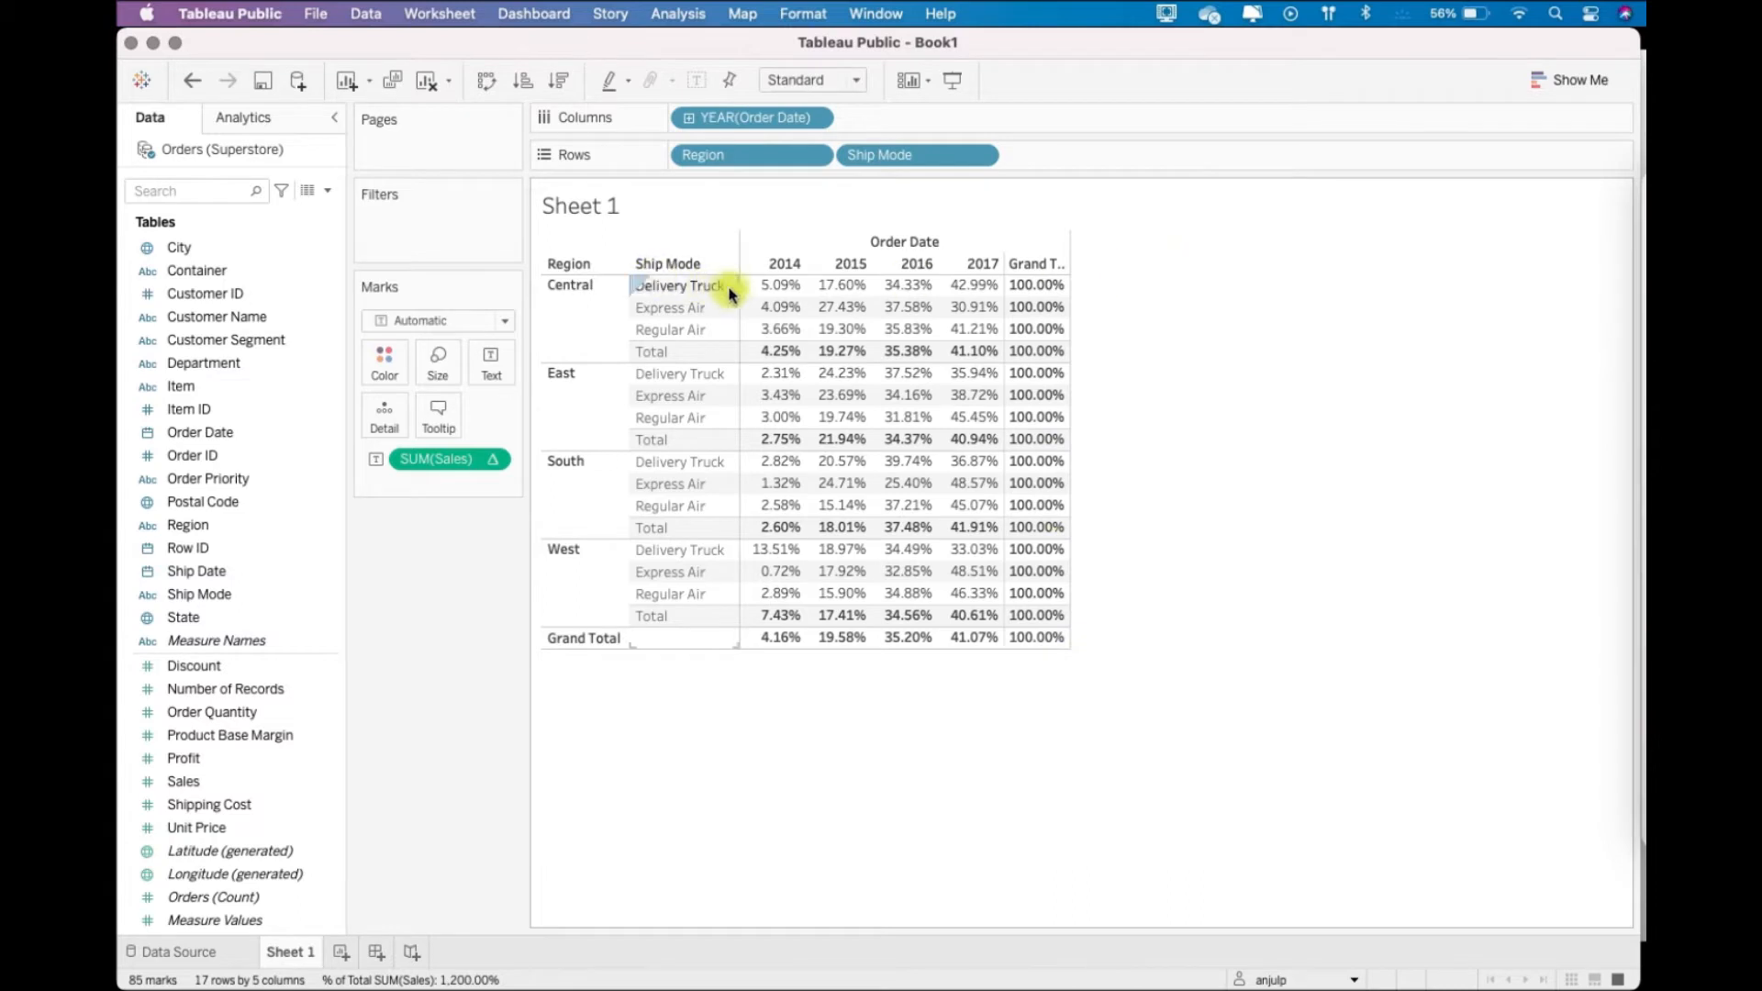
mouse_move(888, 290)
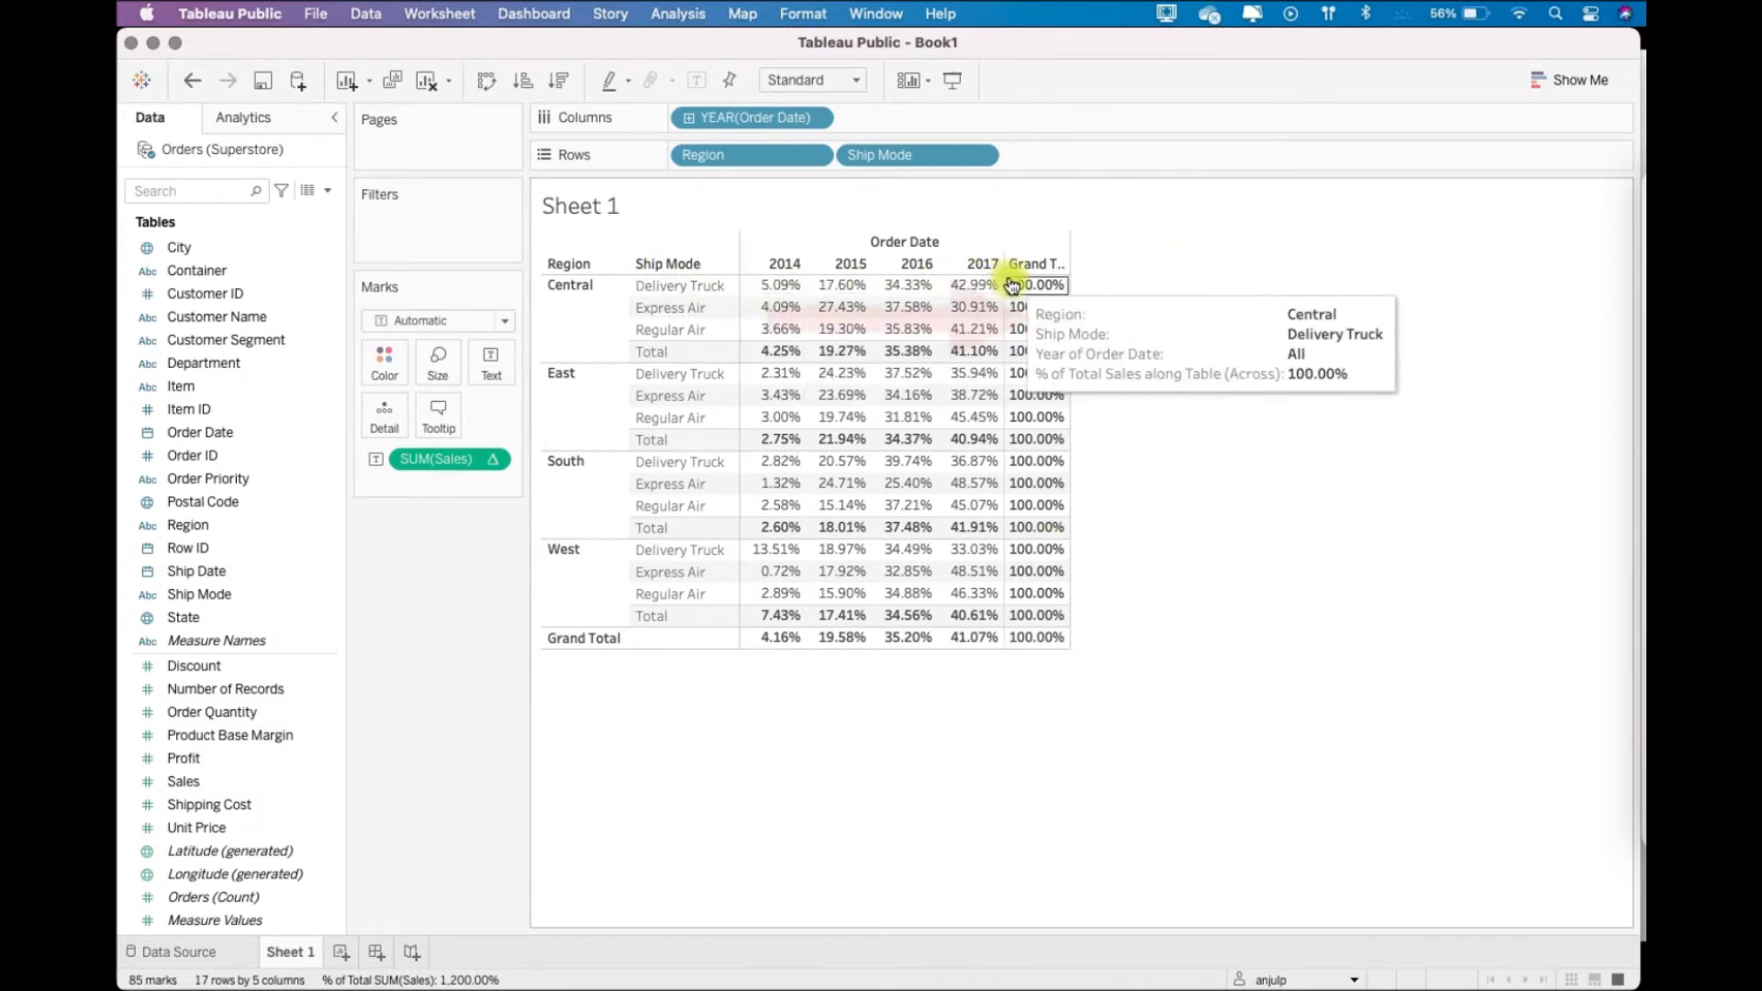
Edit the Sales table calculation so it computes using Specific Dimensions, with only Year of Order Date as the addressing field.
left_click(492, 459)
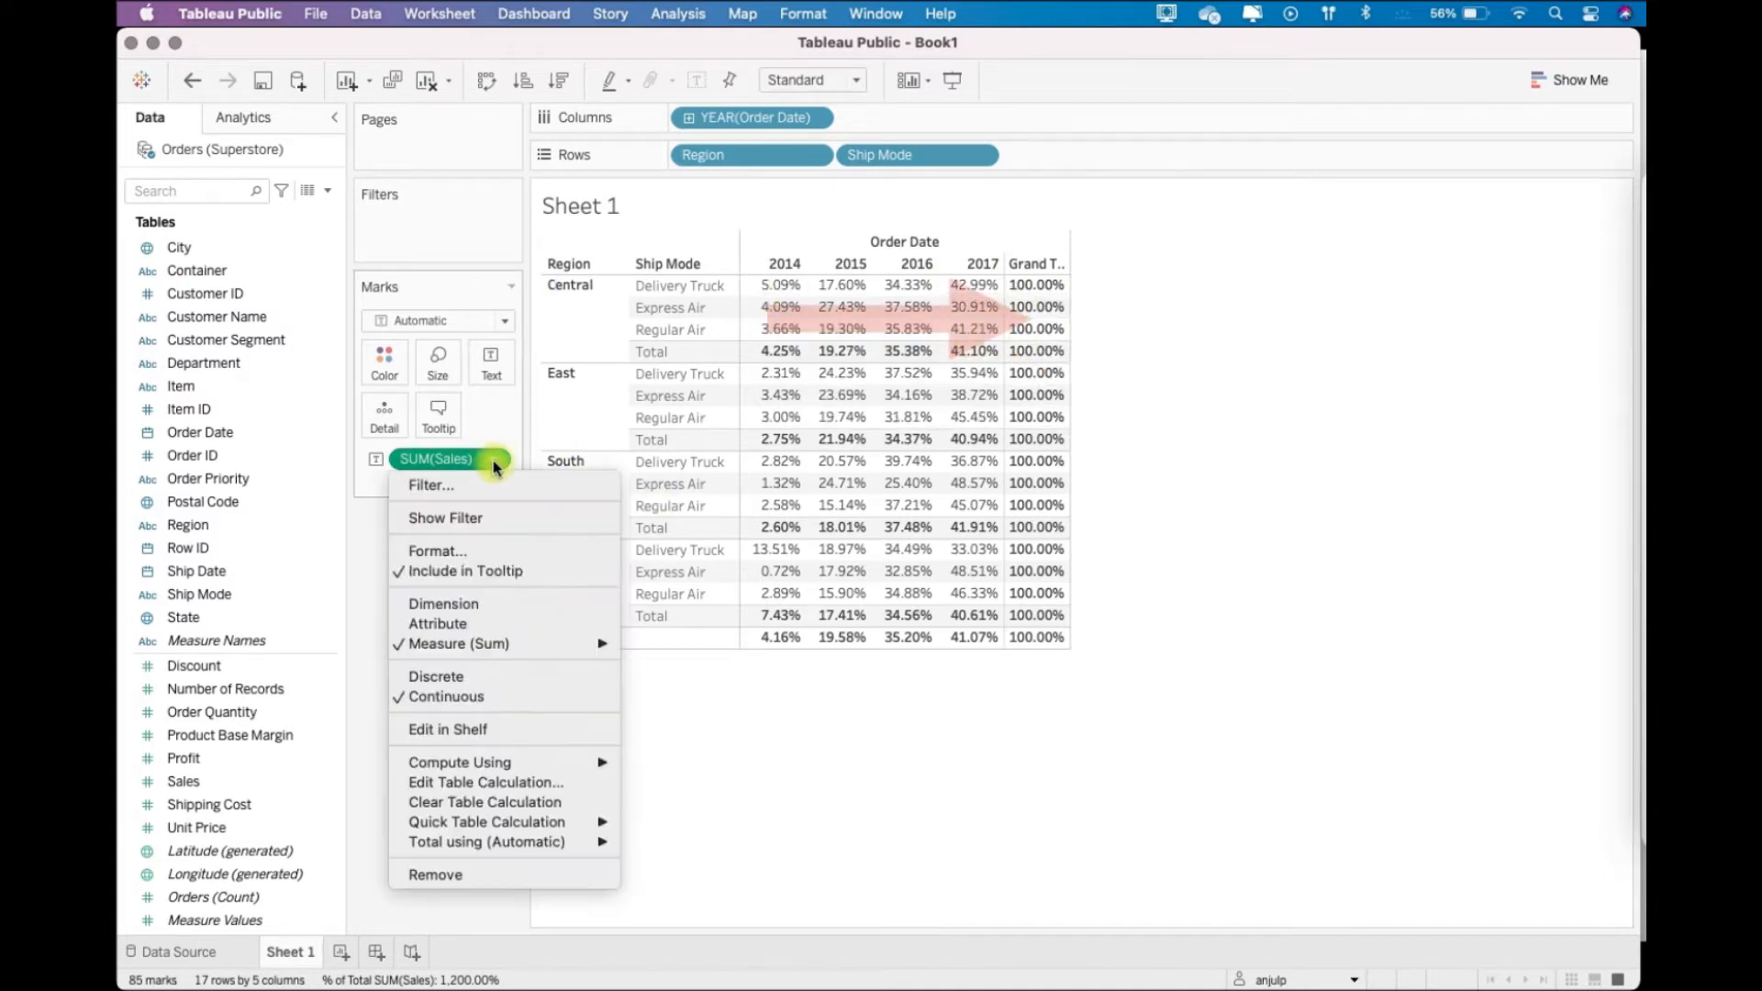
left_click(559, 784)
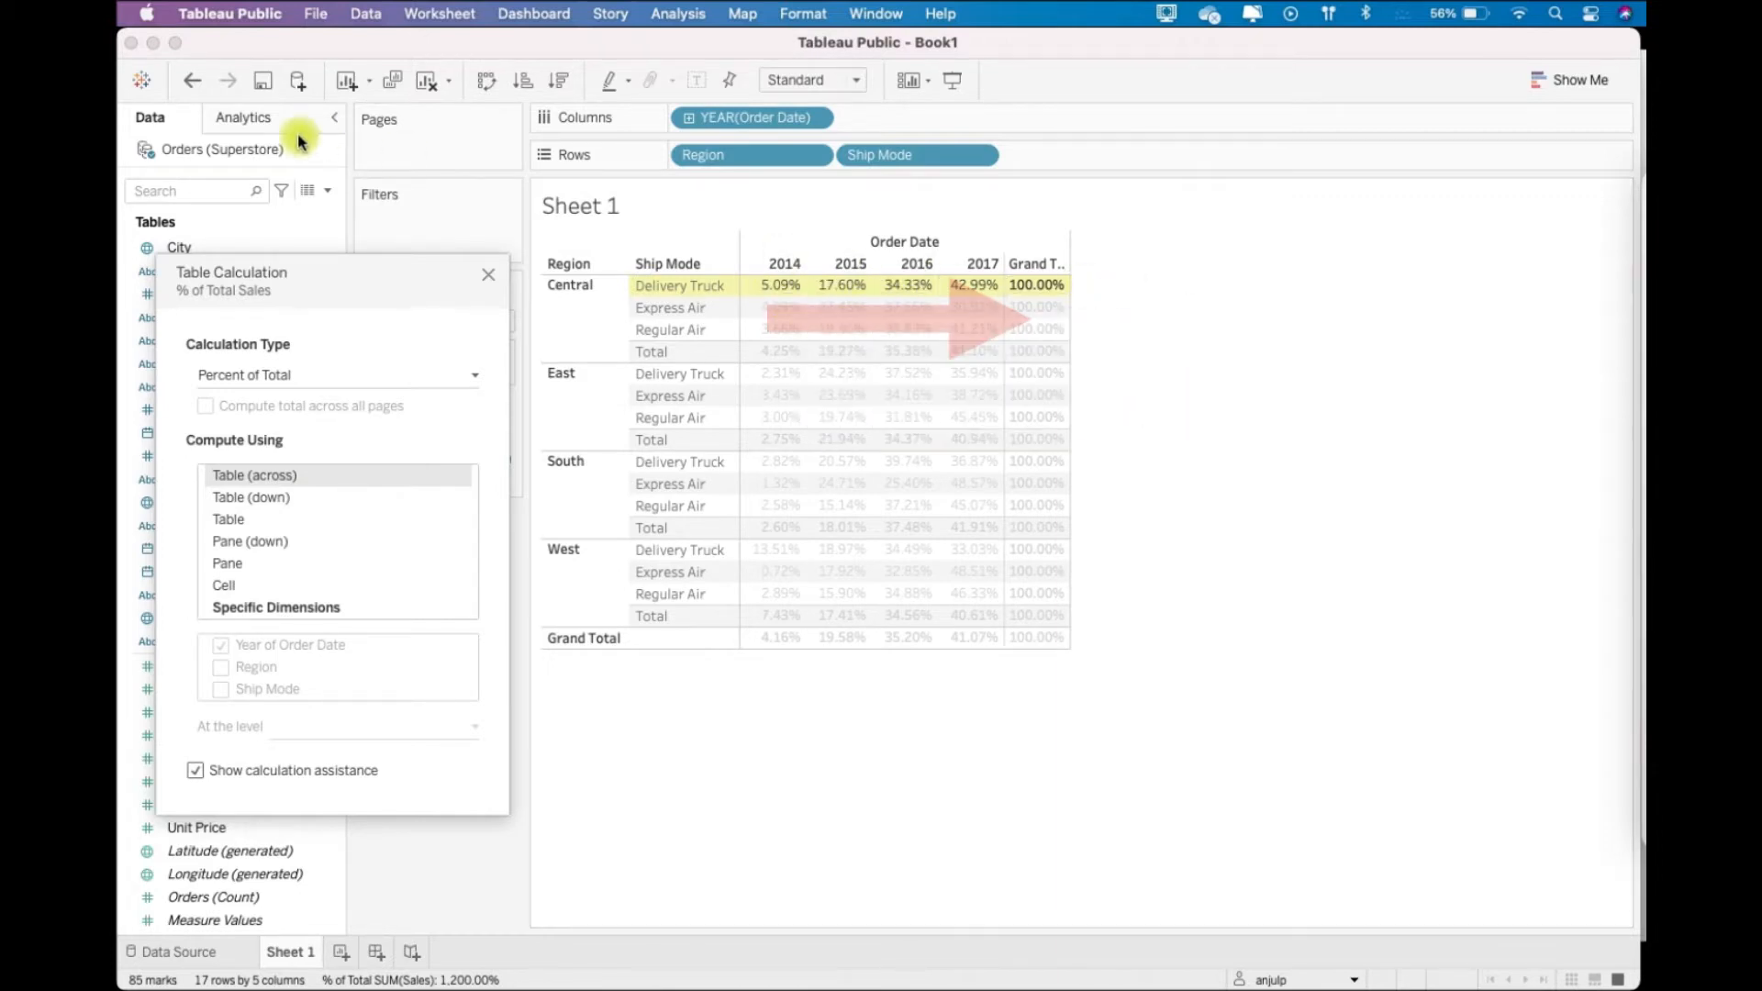
left_click_drag(302, 267, 1330, 206)
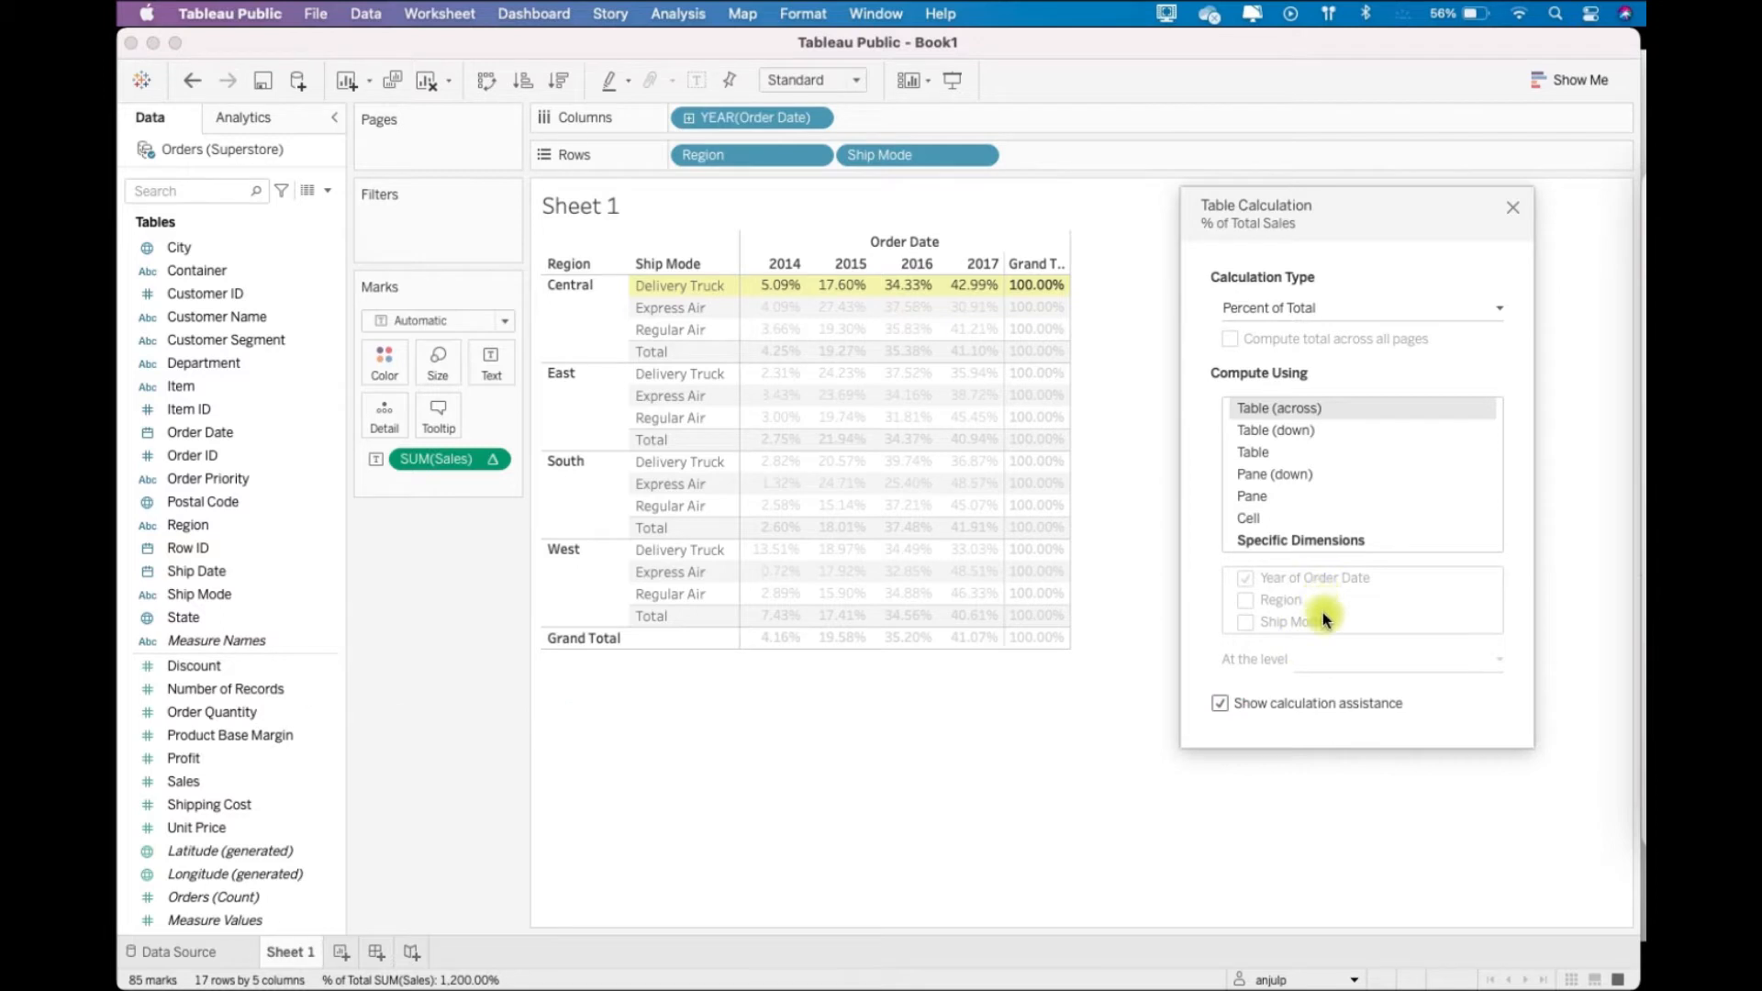
left_click(1345, 548)
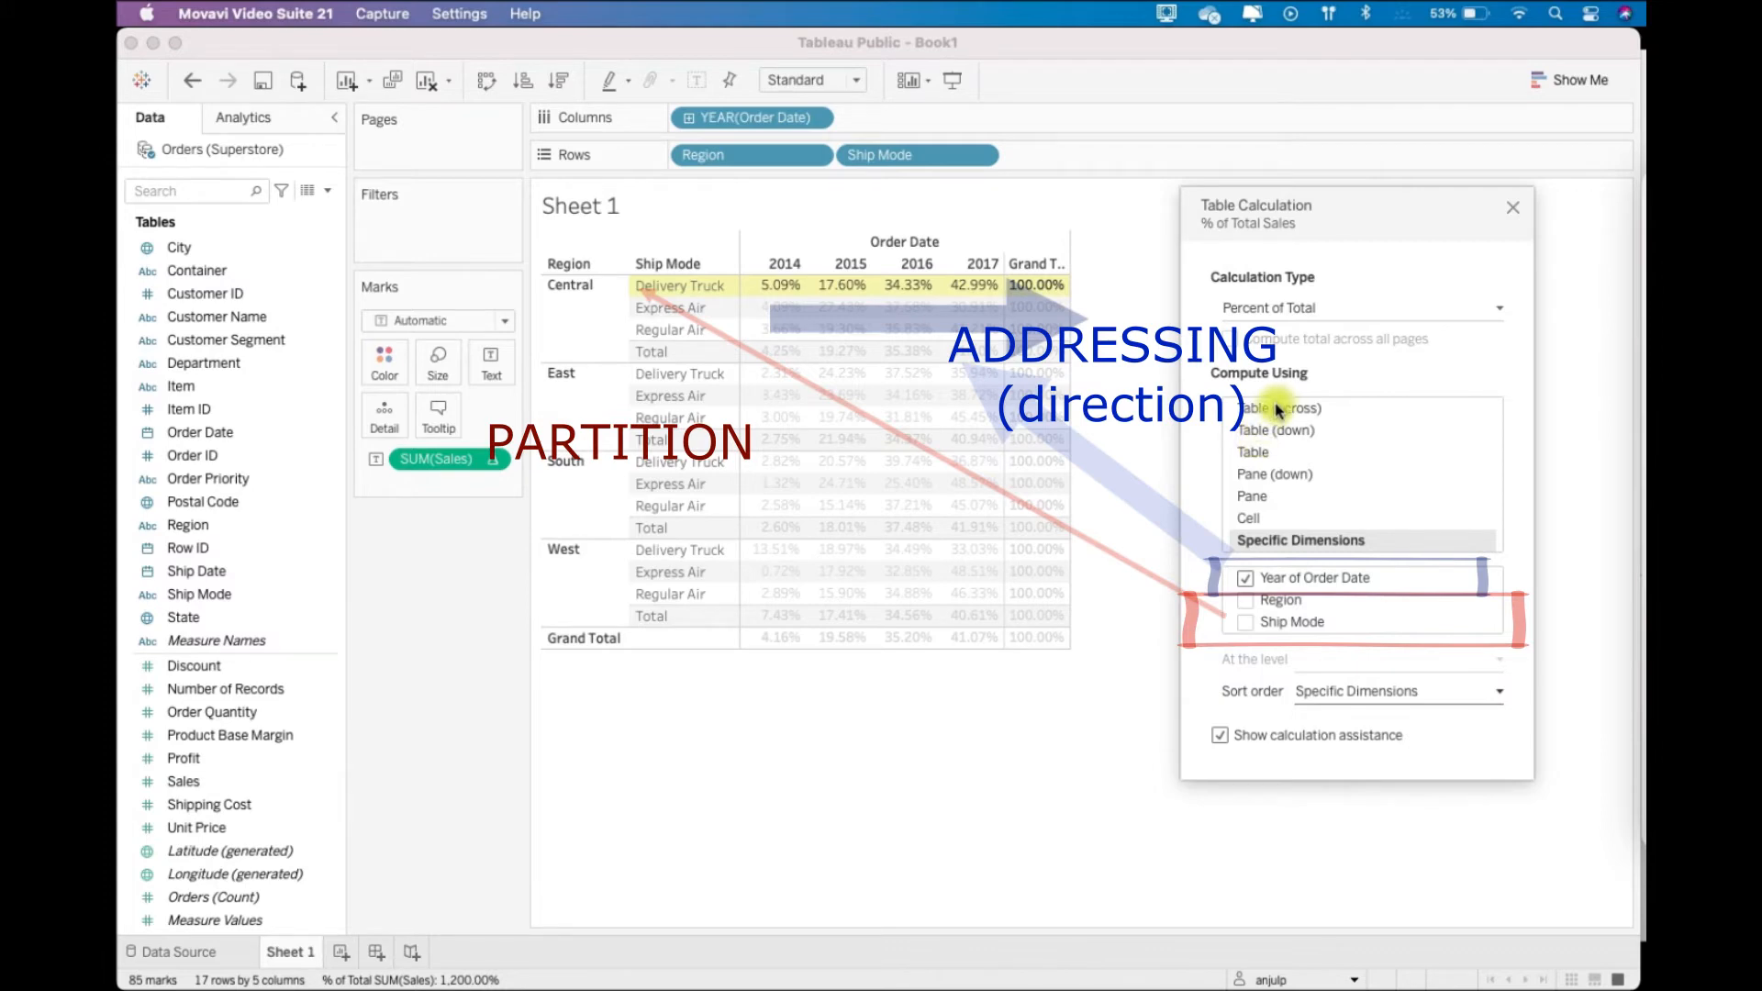
Compute the percent of total by Table (down), and switch that to Specific Dimensions with Region and Ship Mode checked.
left_click(1274, 431)
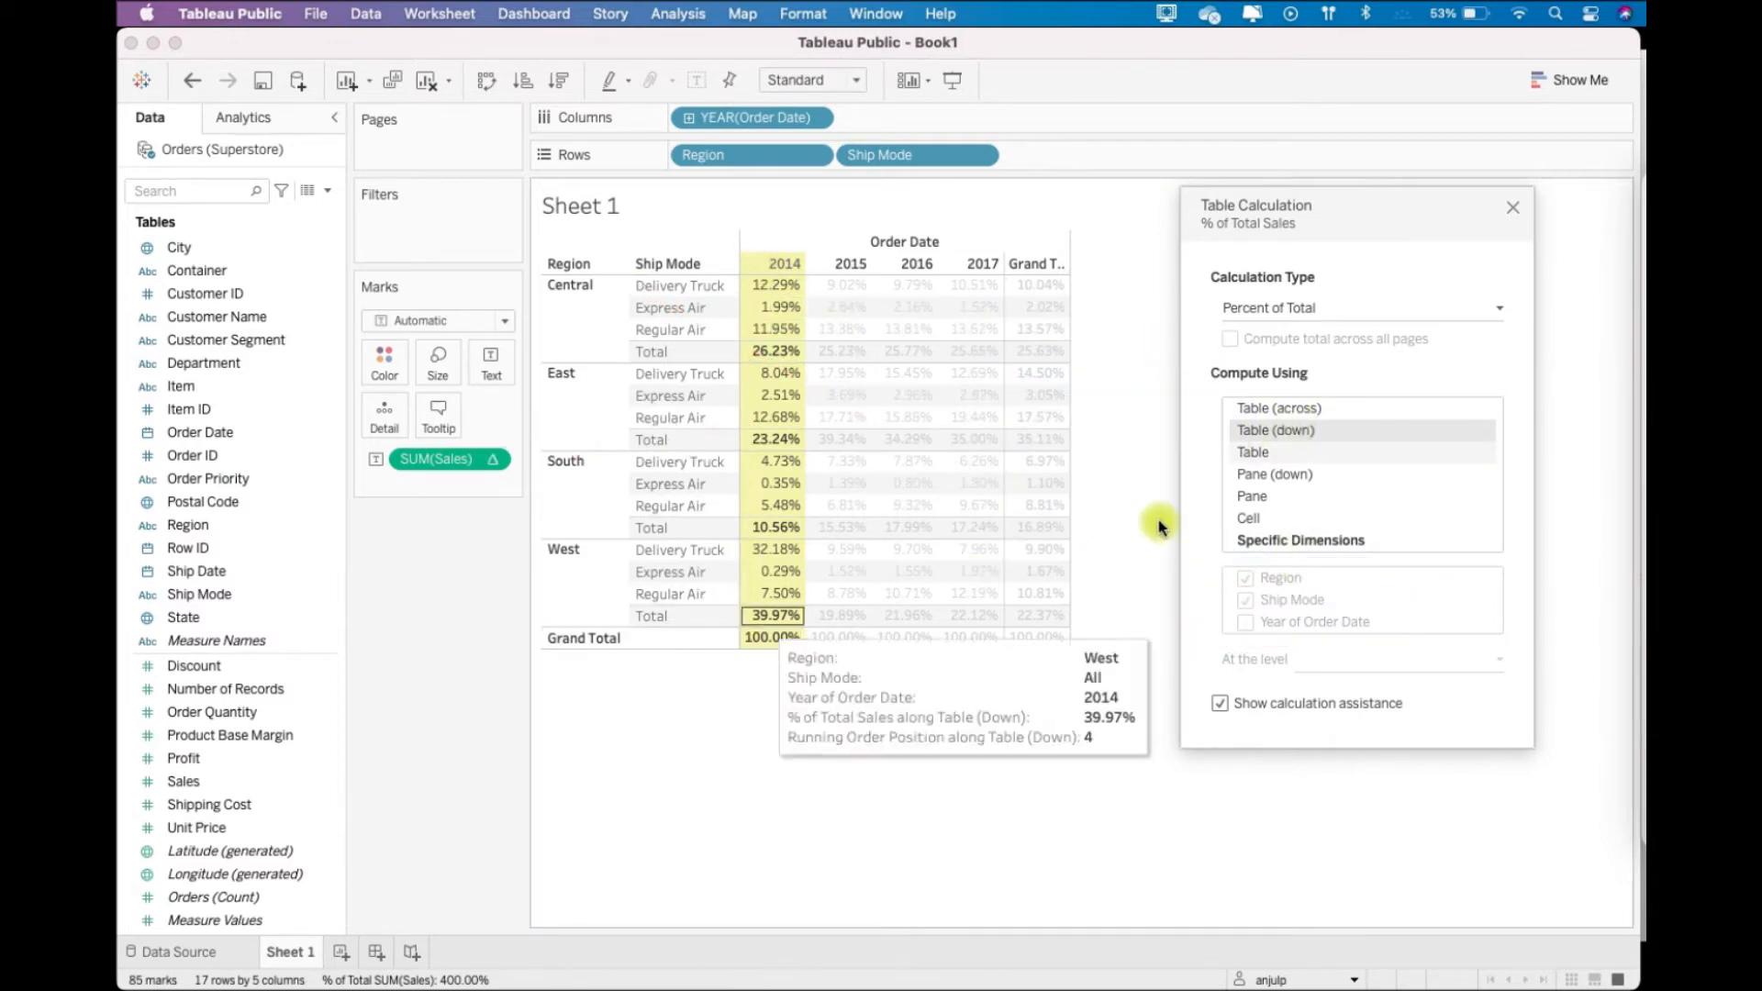
left_click(1299, 543)
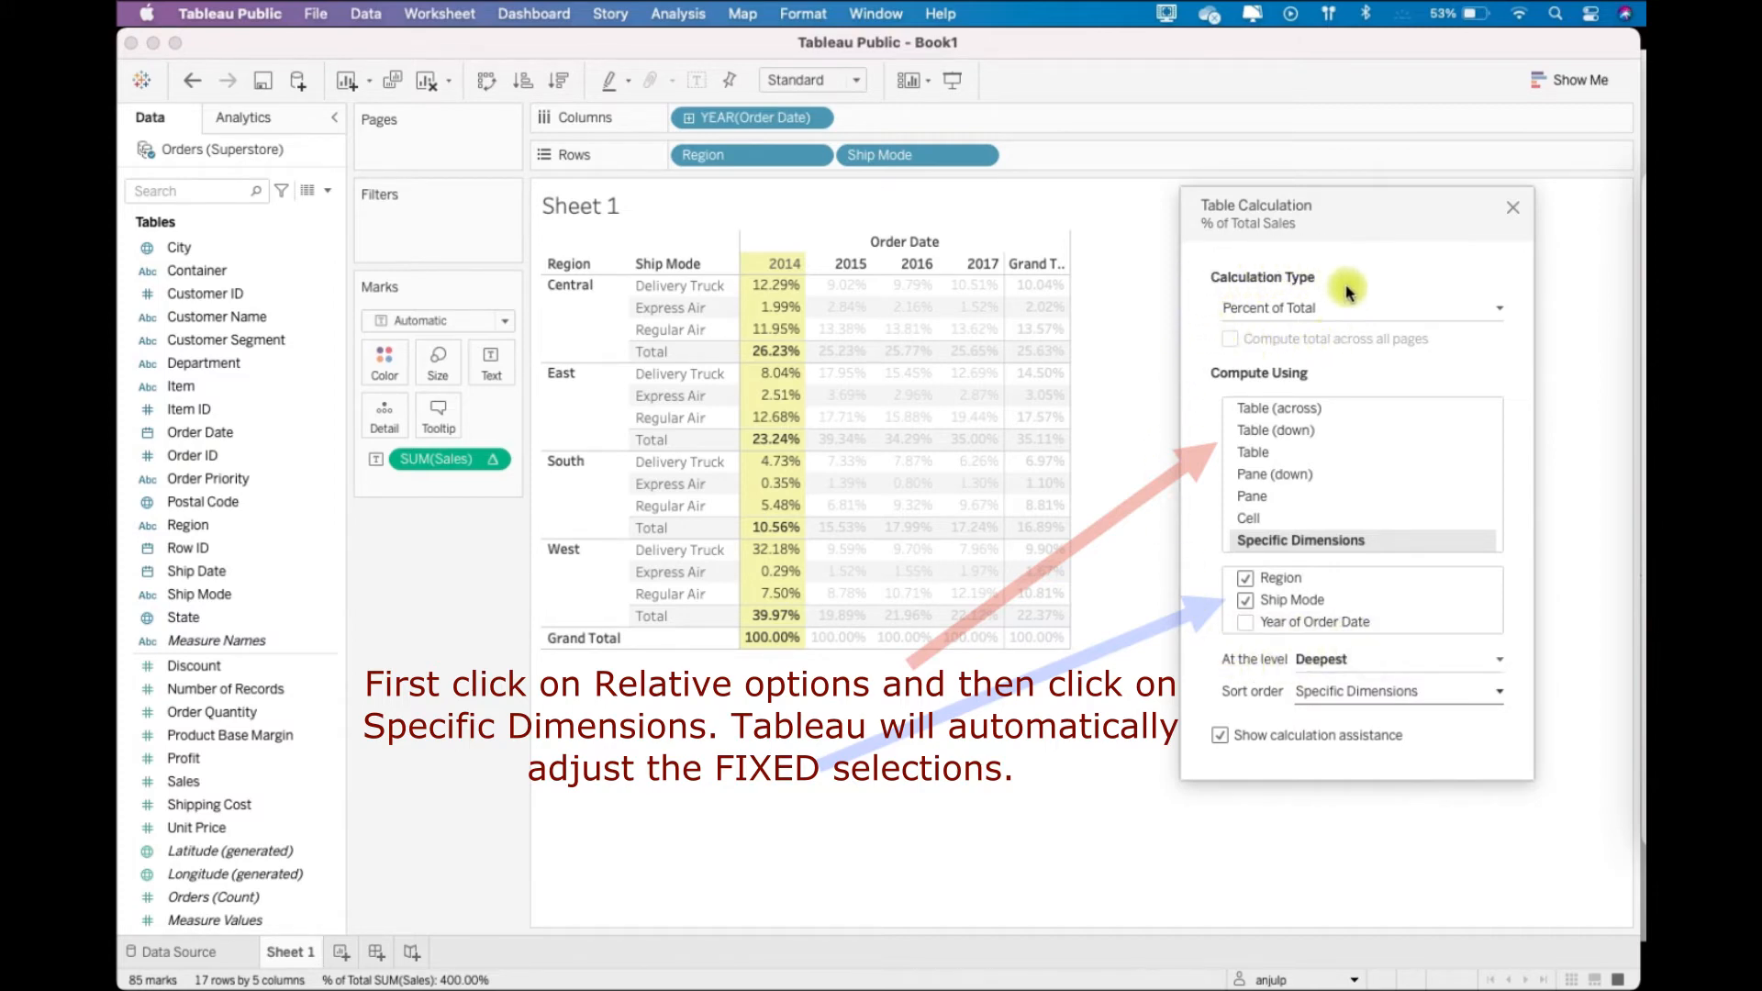
left_click(1245, 602)
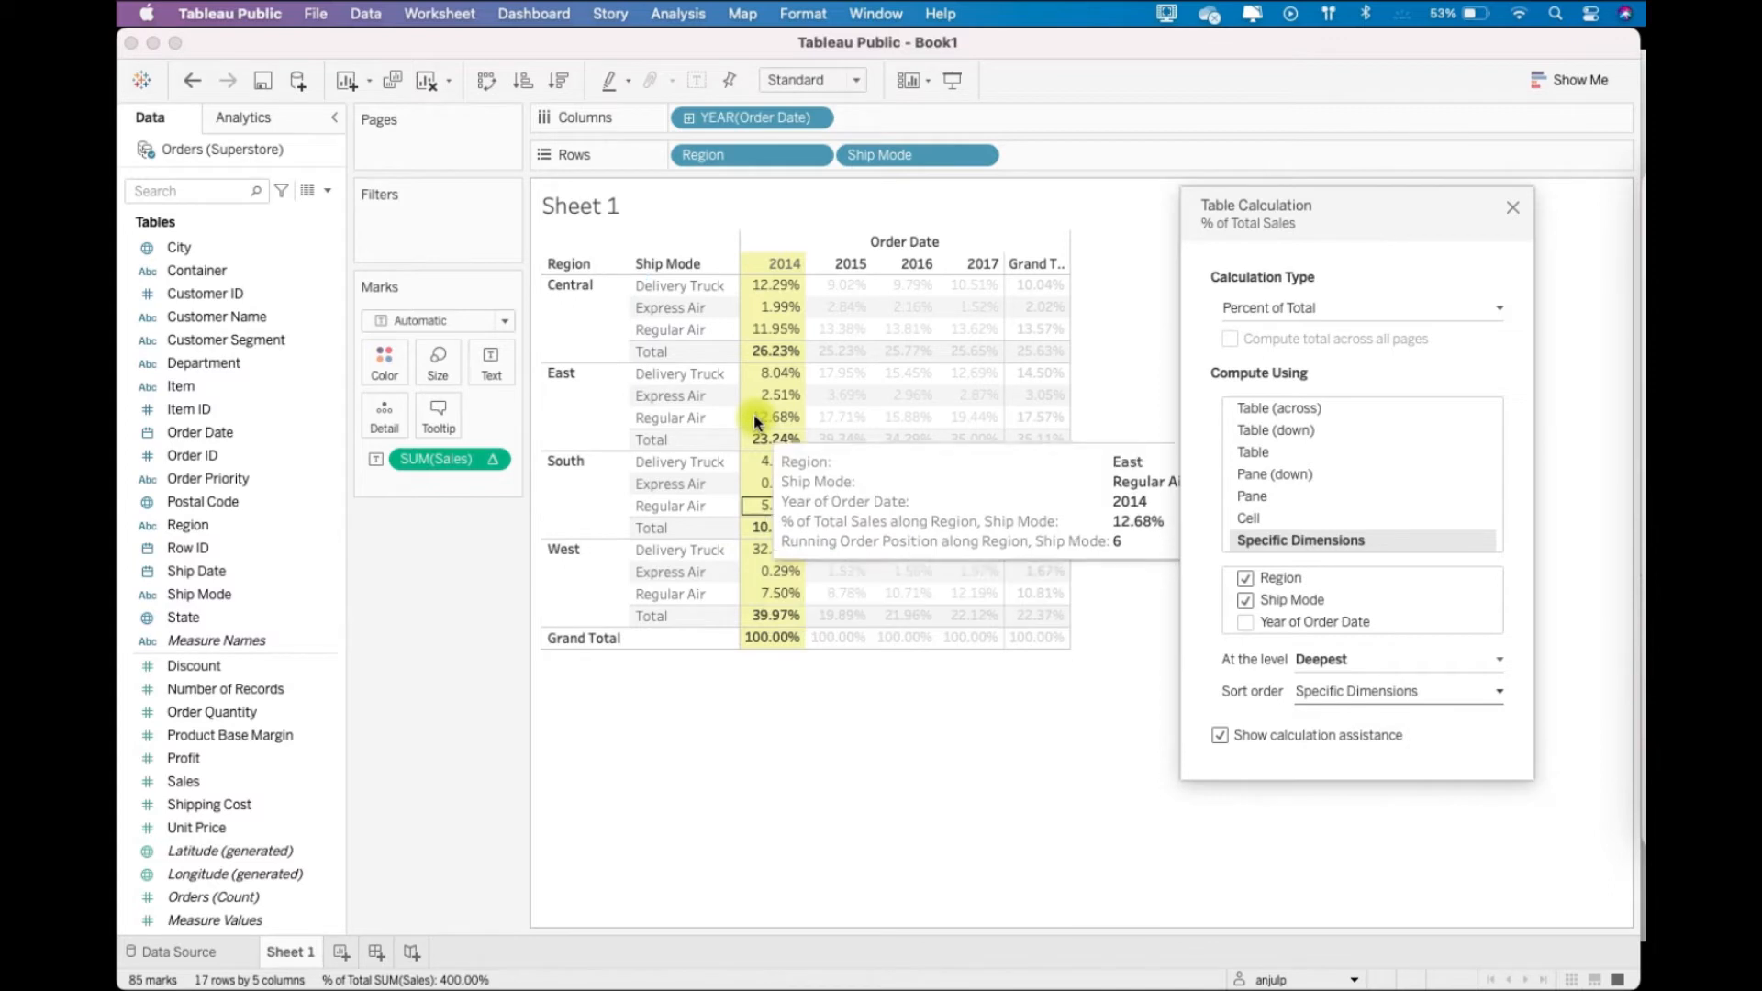
mouse_move(774, 285)
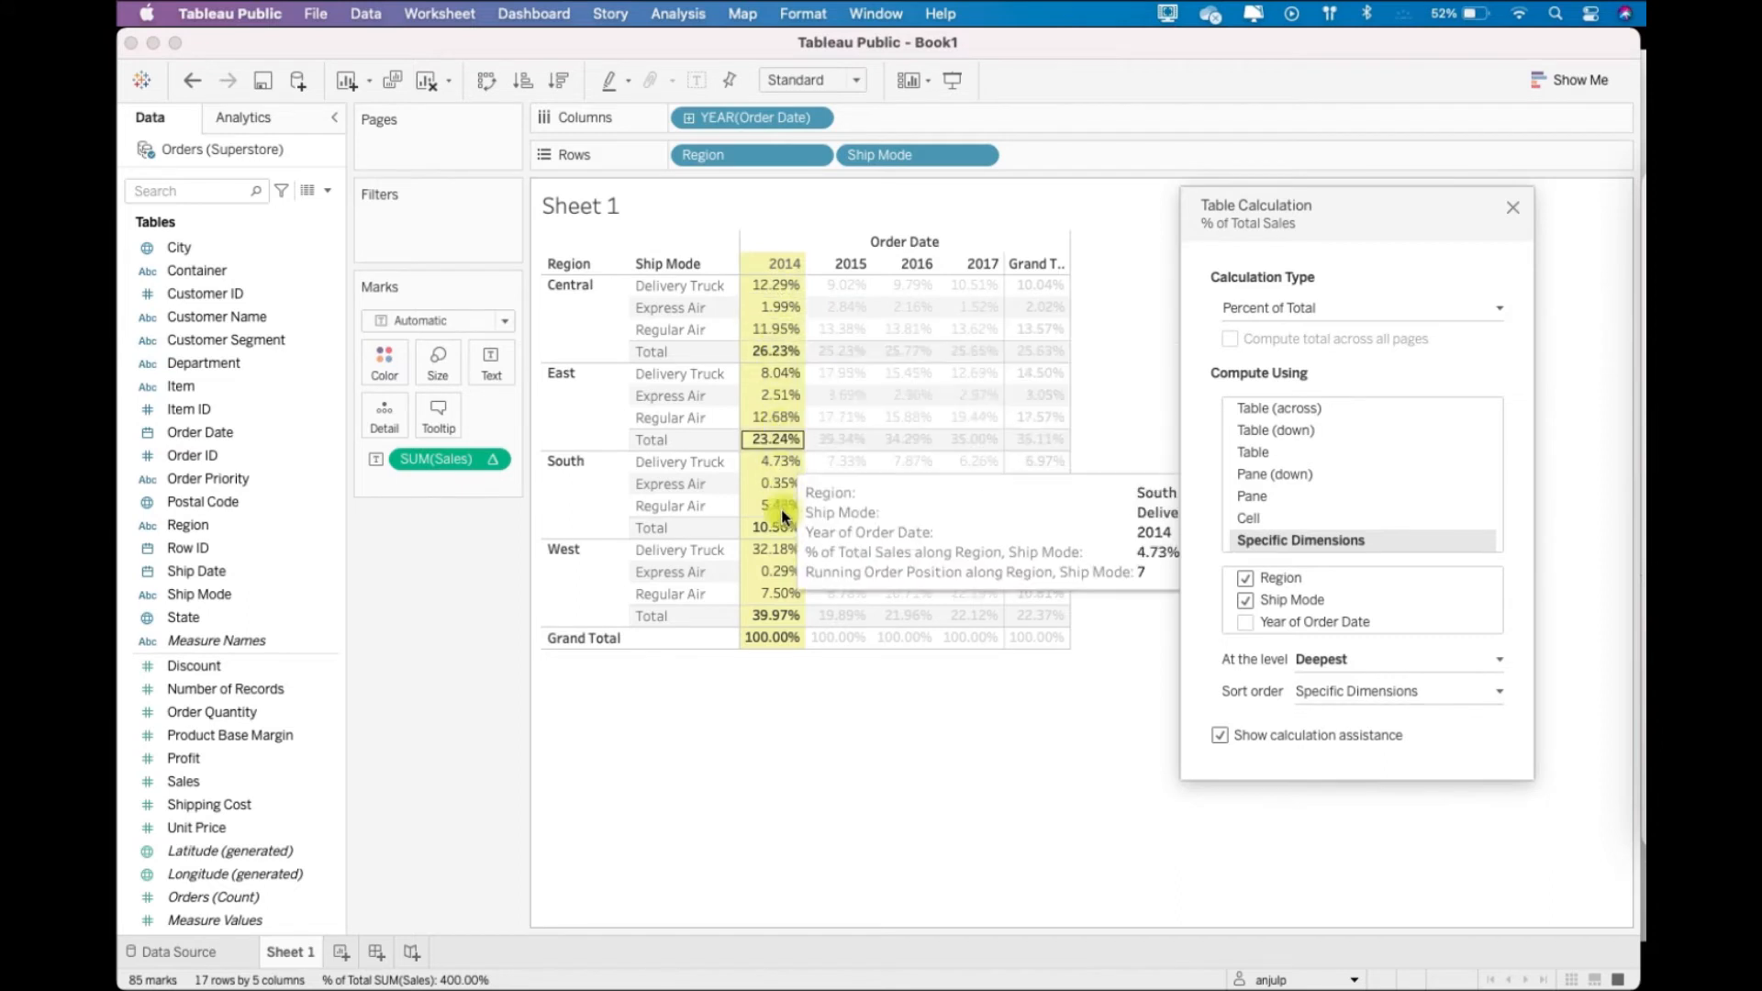
left_click(775, 316)
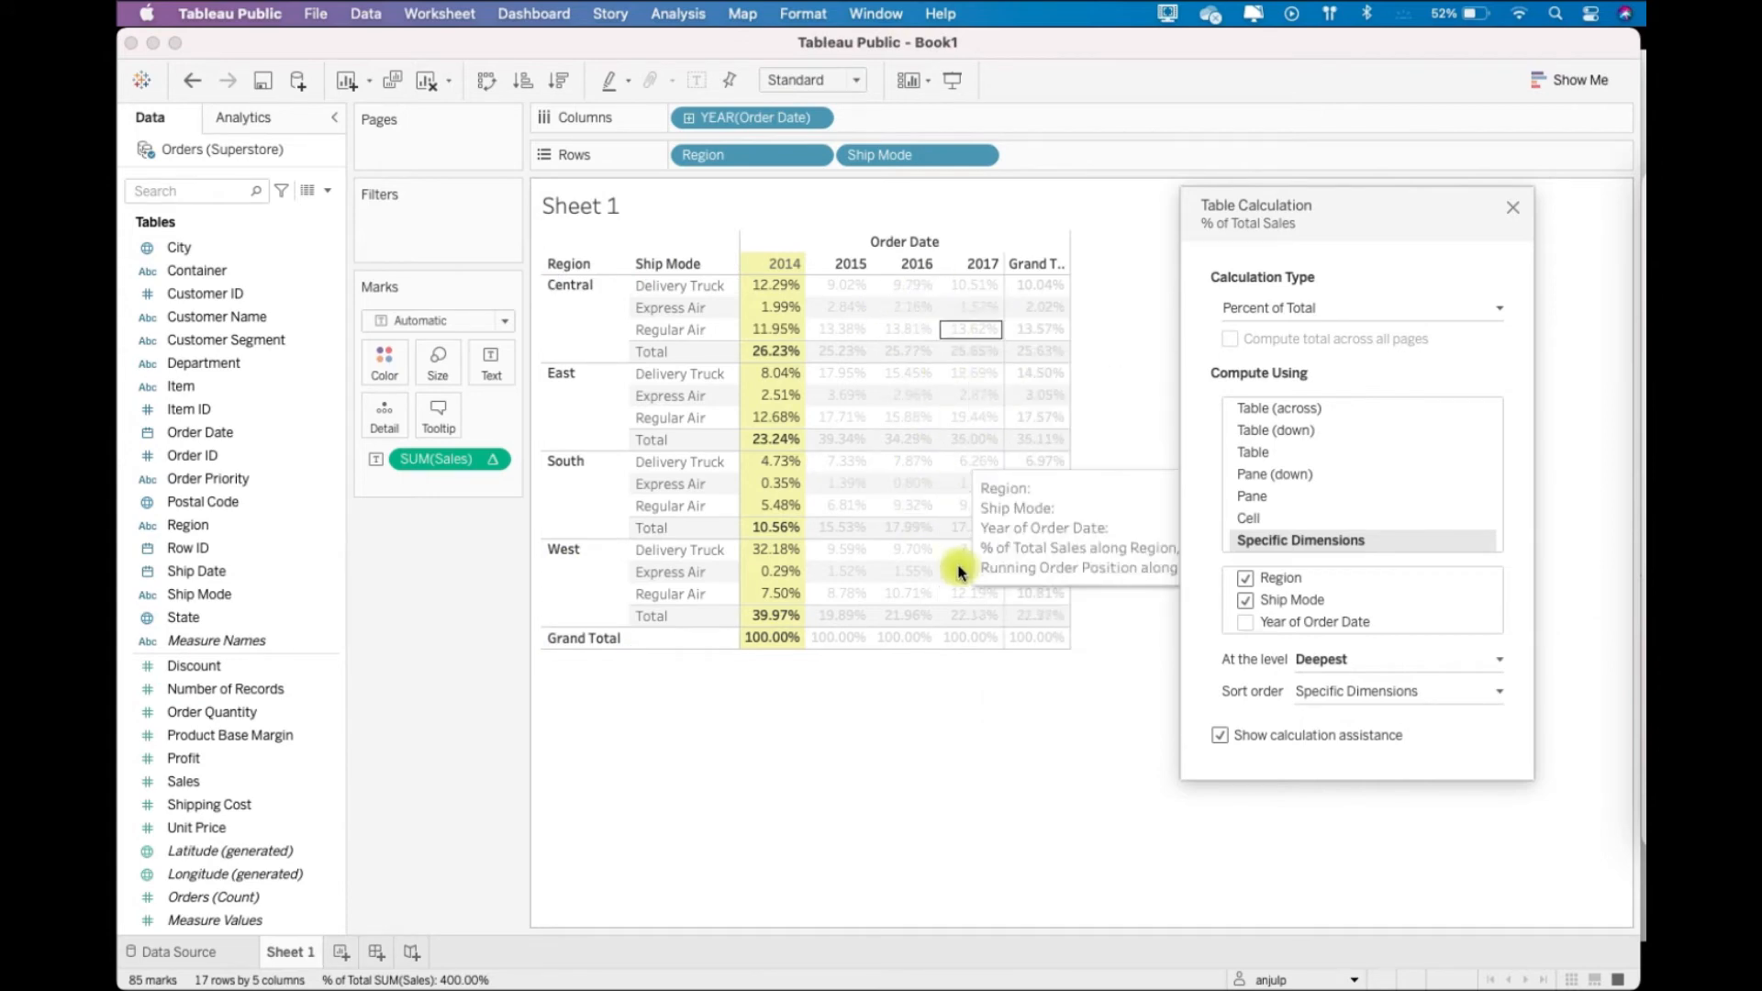
Set the calculation to Table (across), switch it to Specific Dimensions by Year of Order Date, and close the calculation settings.
left_click(1372, 407)
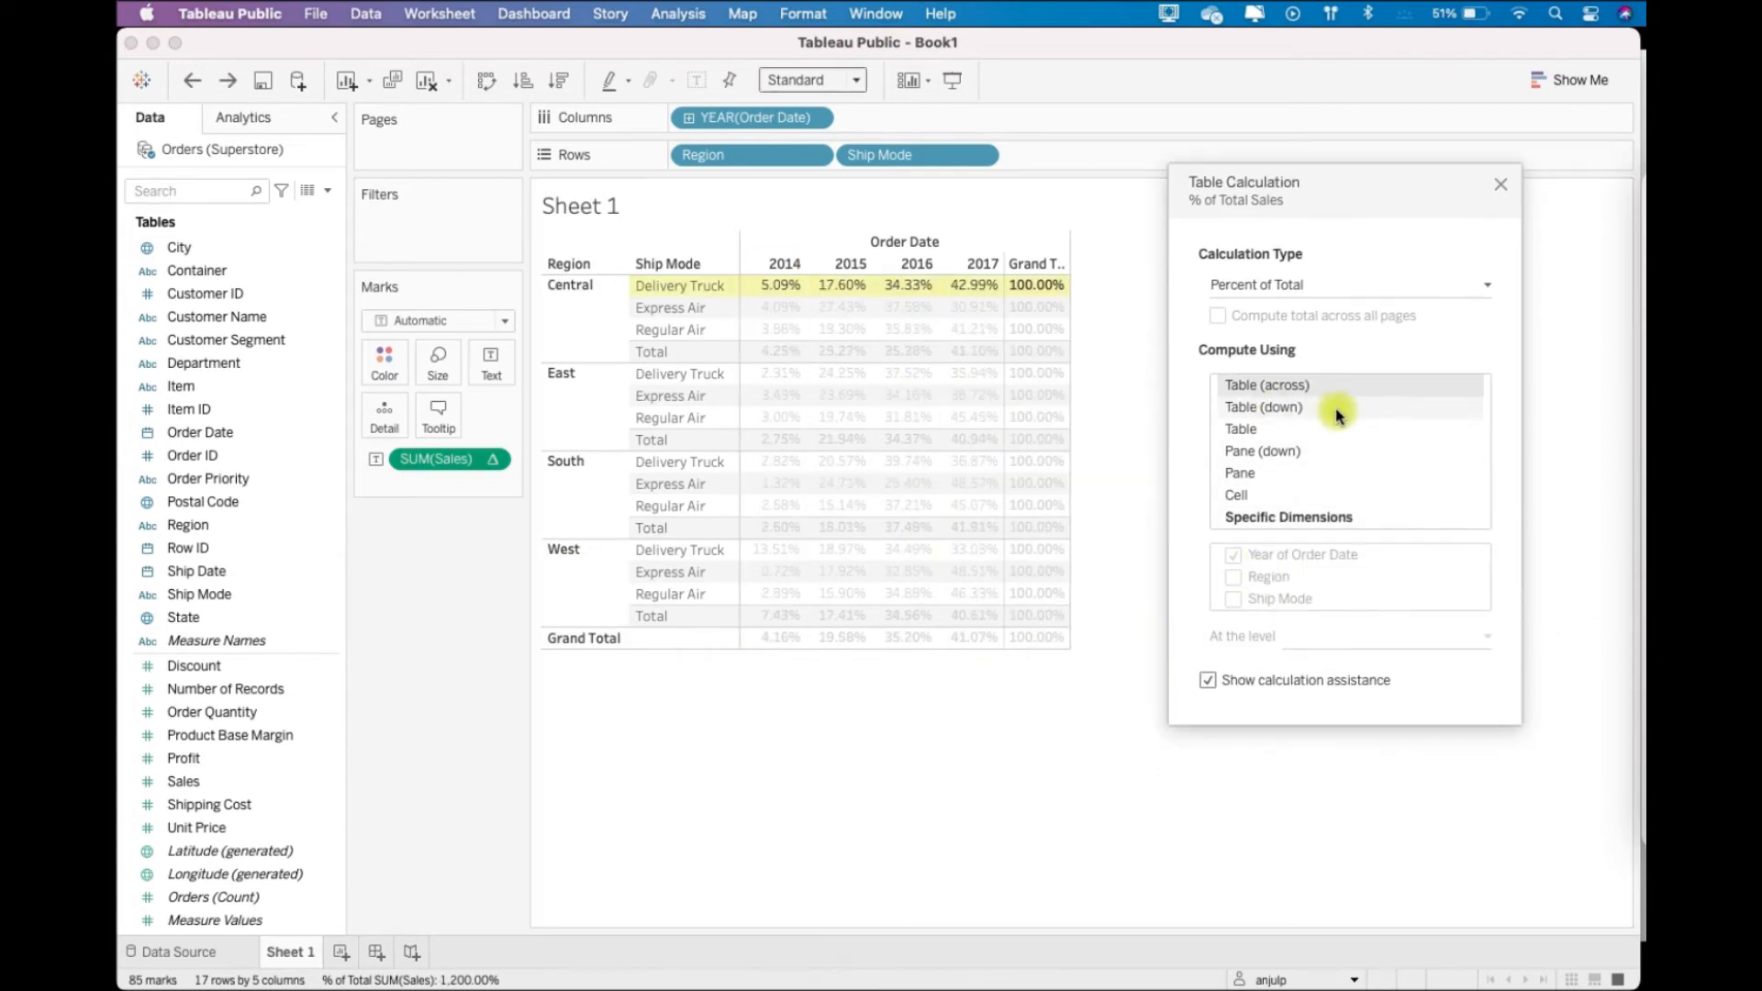
left_click(1319, 519)
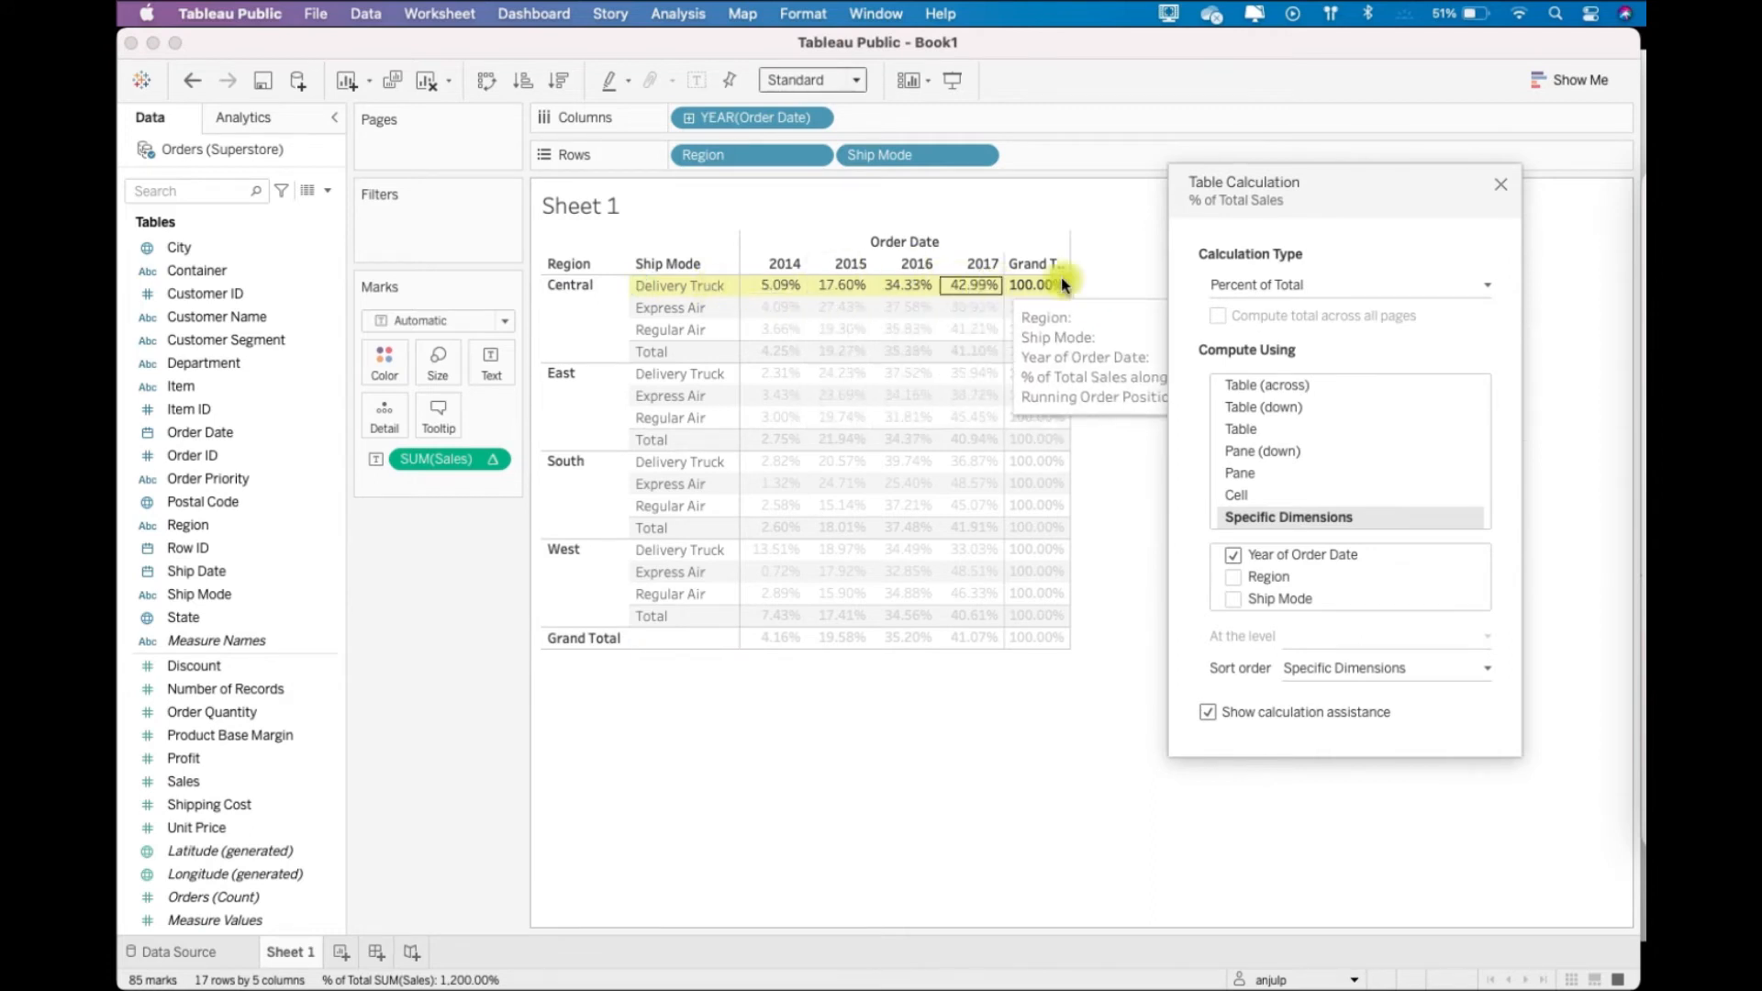
left_click(1501, 184)
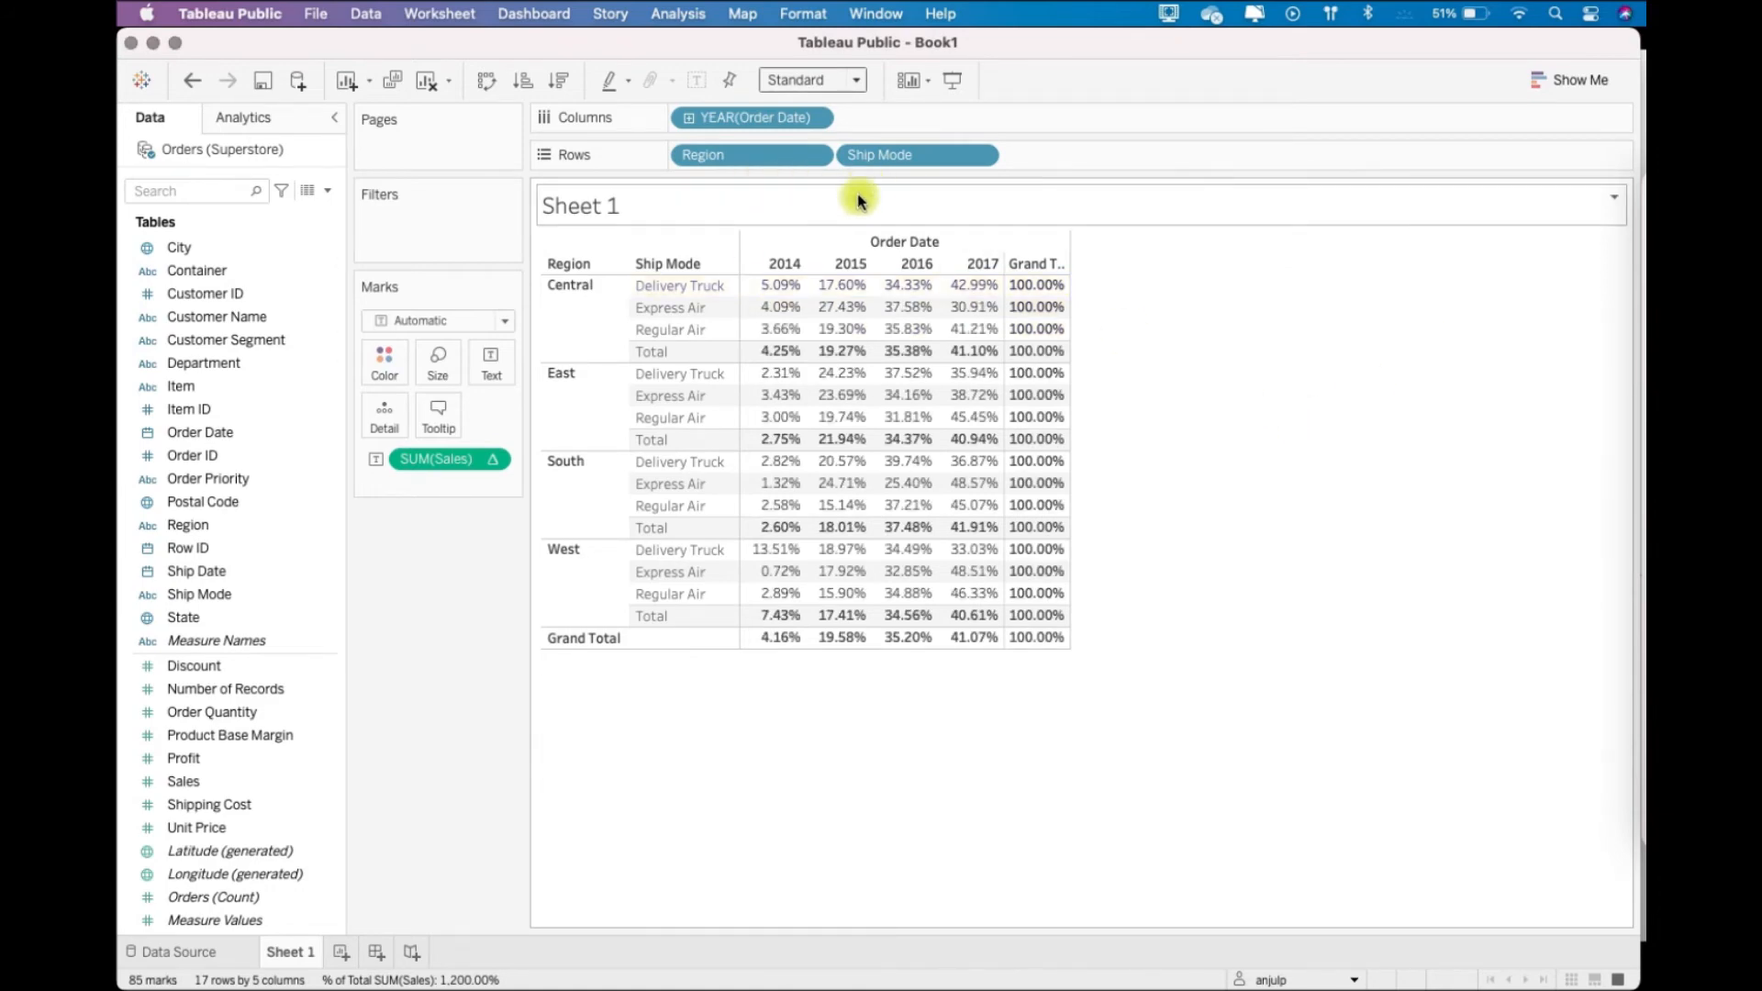
Turn the table into a line chart with percent-of-total Sales on rows and Ship Mode as the line color.
left_click_drag(438, 472, 1029, 163)
left_click_drag(886, 161, 381, 378)
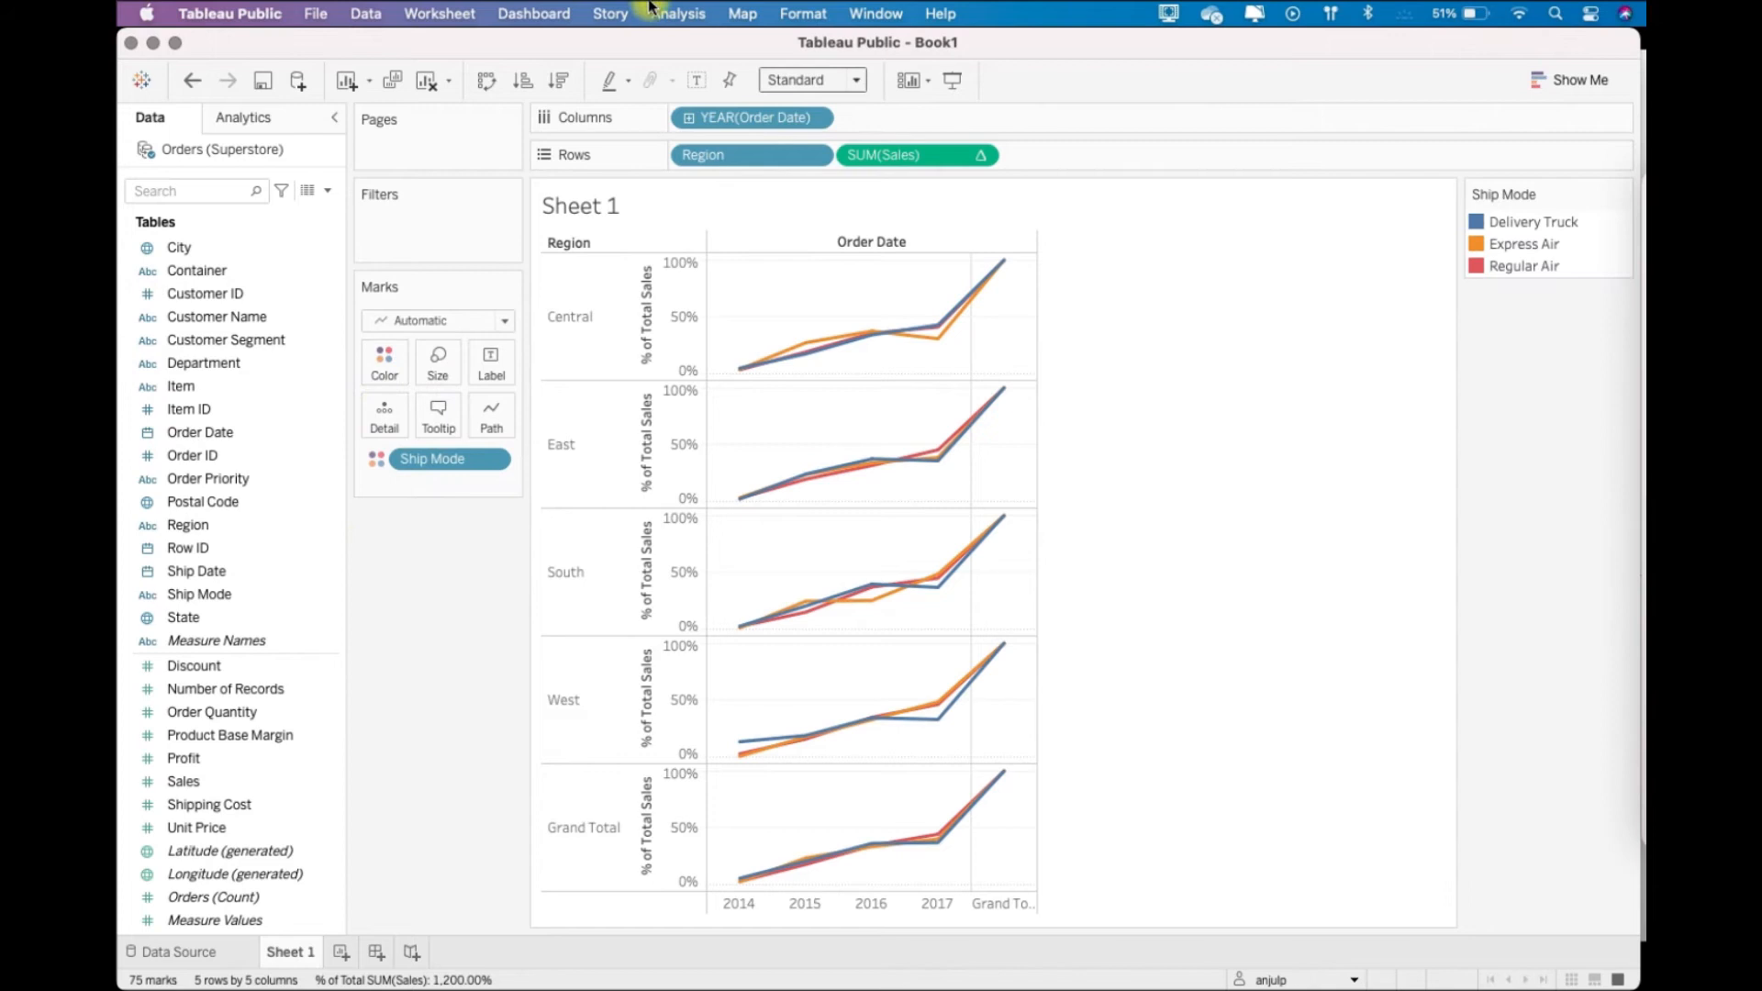
Remove the row grand totals, column grand totals and all subtotals from the line chart.
left_click(673, 13)
mouse_move(944, 236)
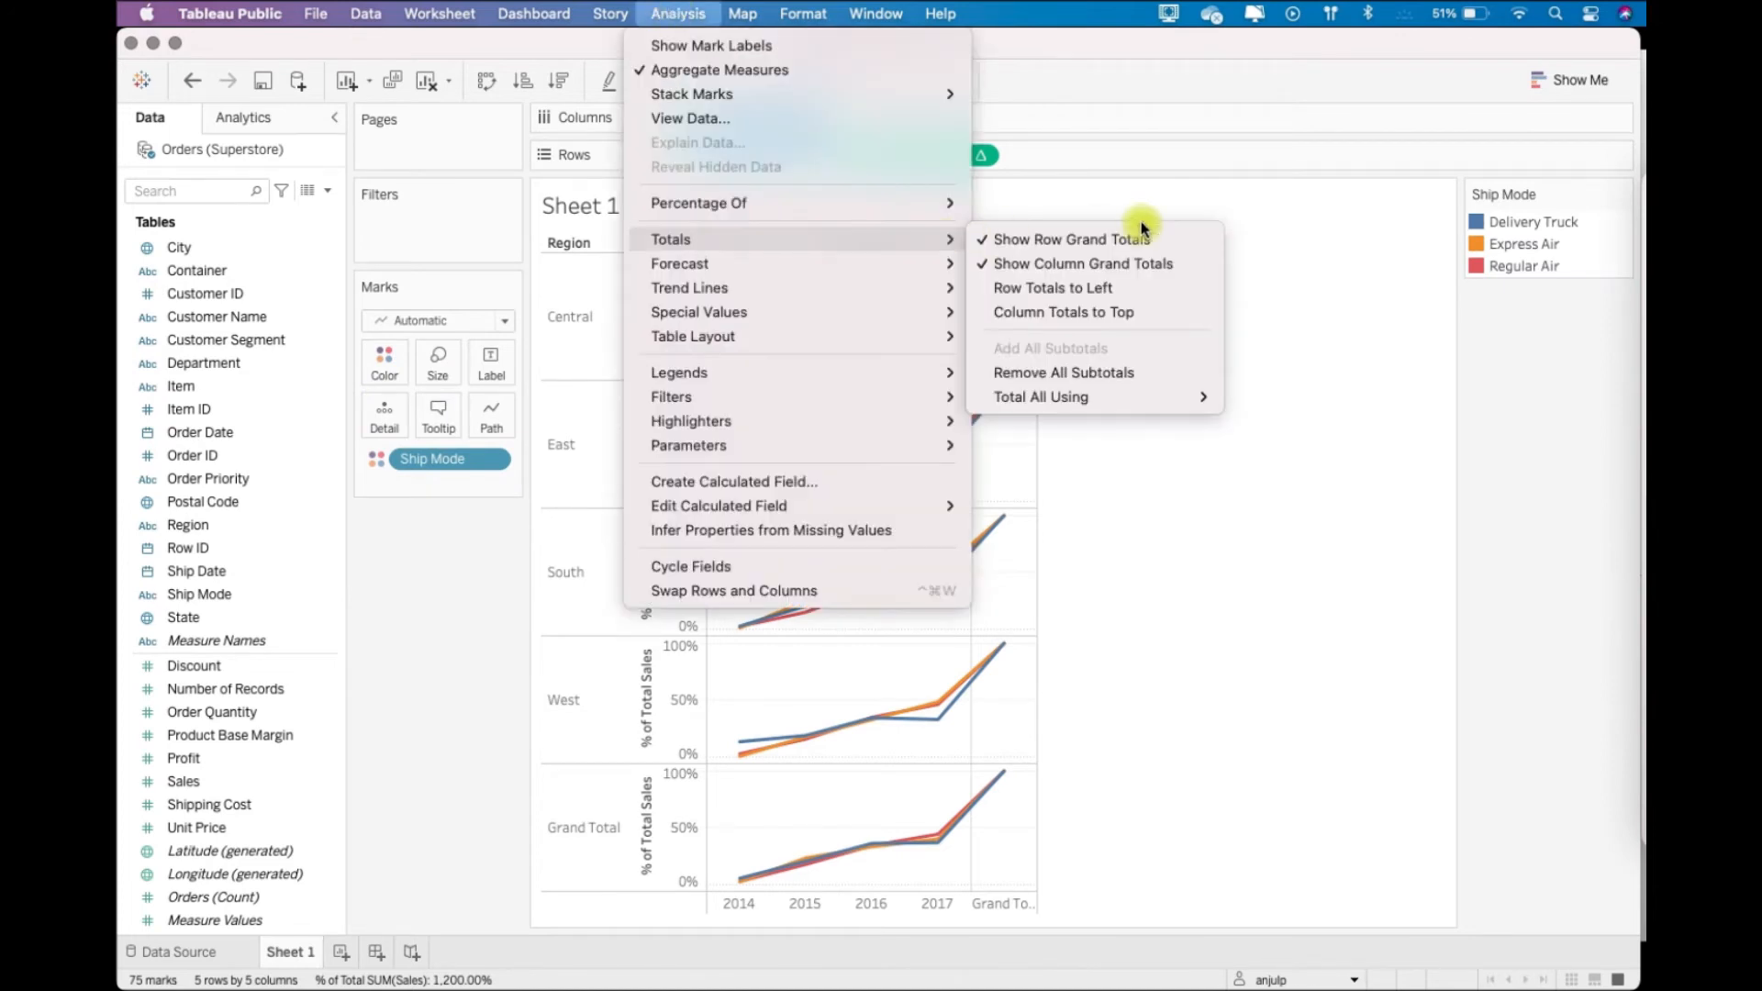
left_click(1181, 245)
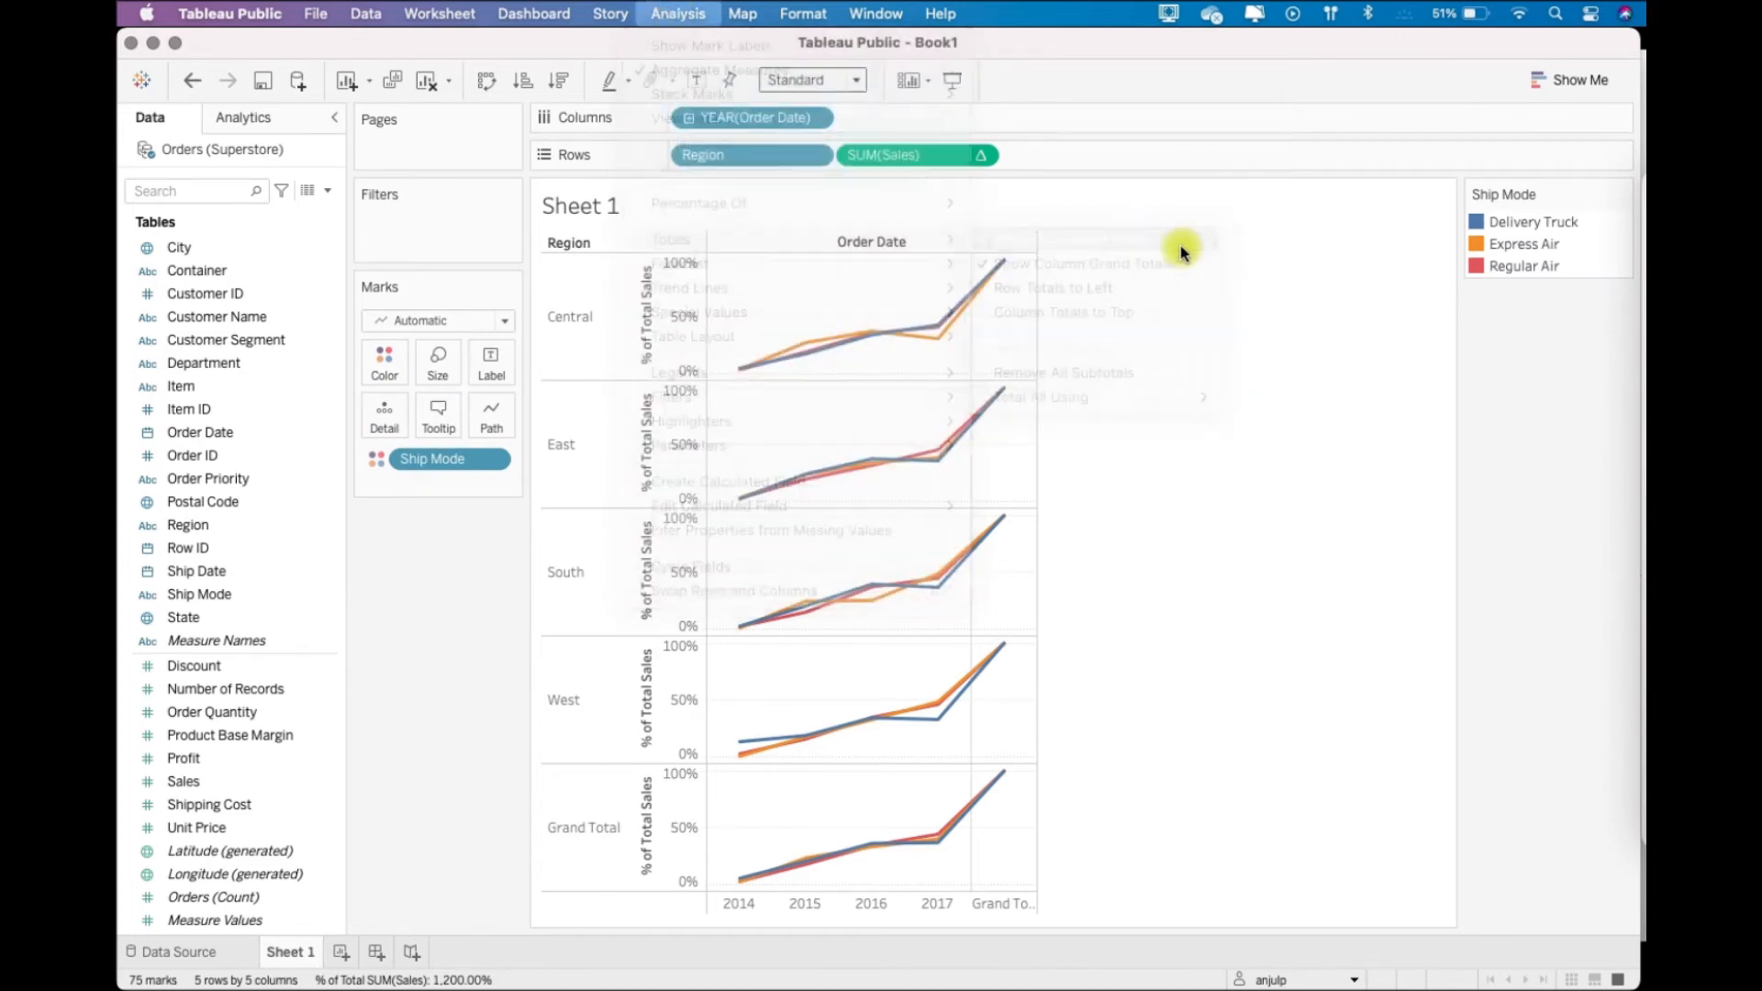
left_click(697, 9)
mouse_move(944, 237)
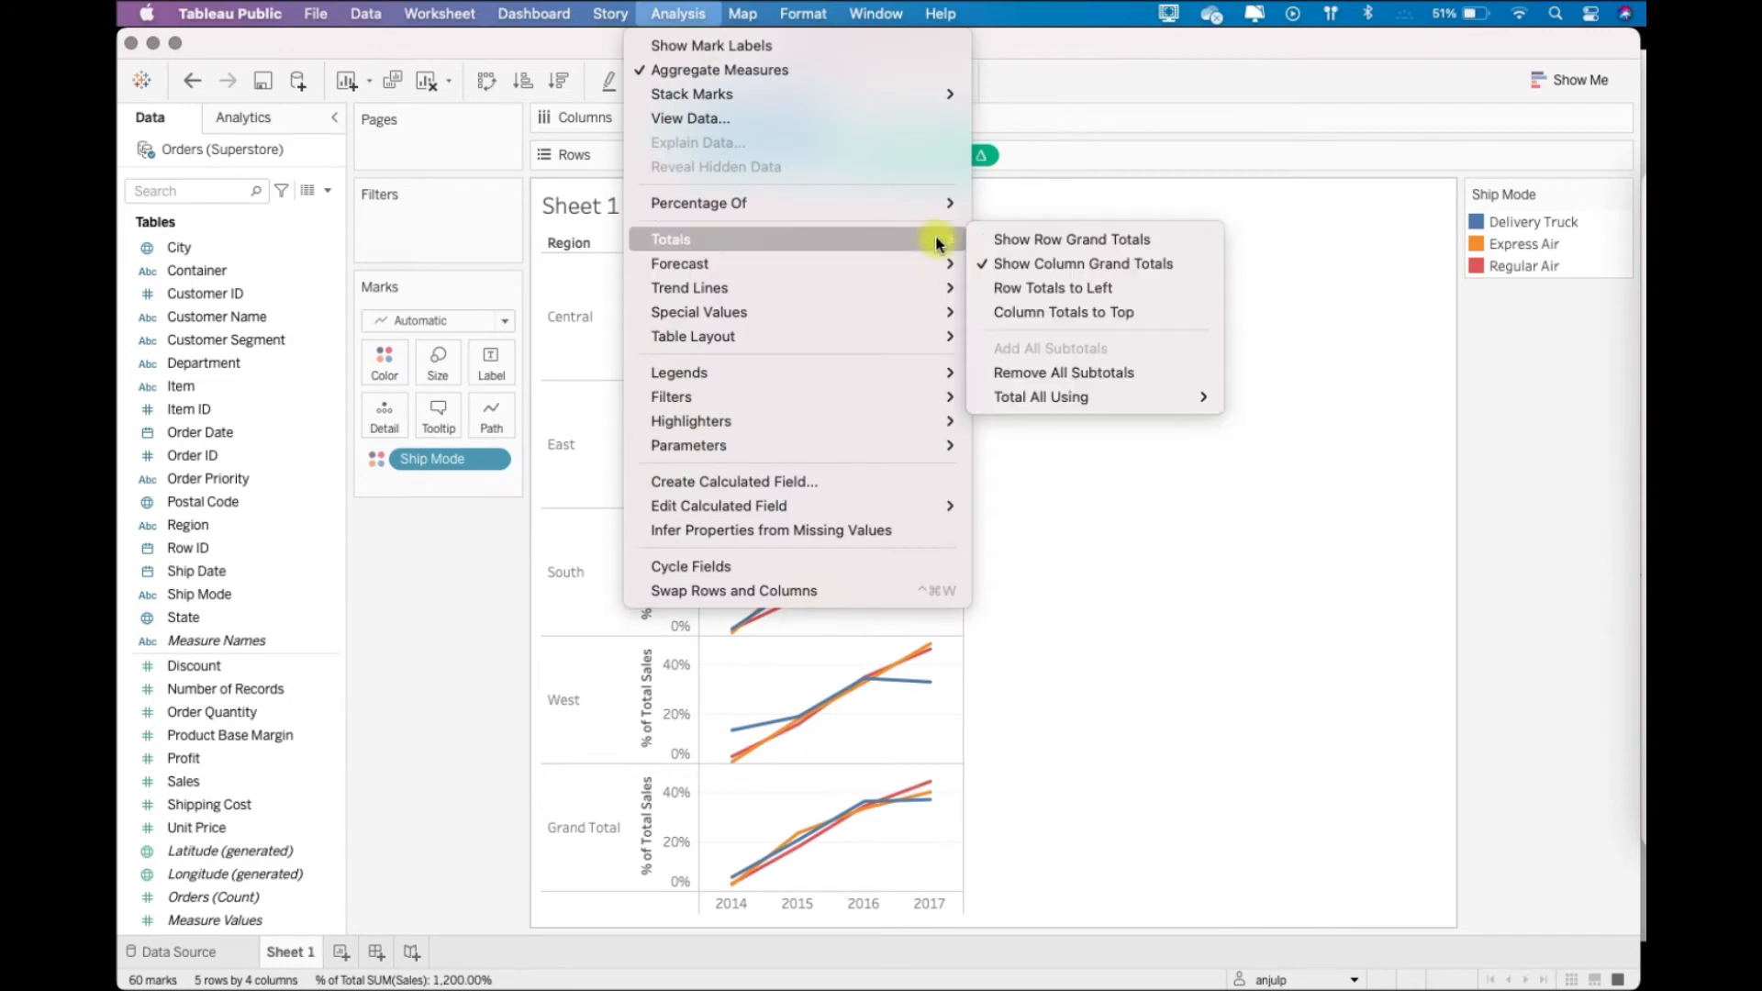
left_click(1174, 264)
left_click(700, 9)
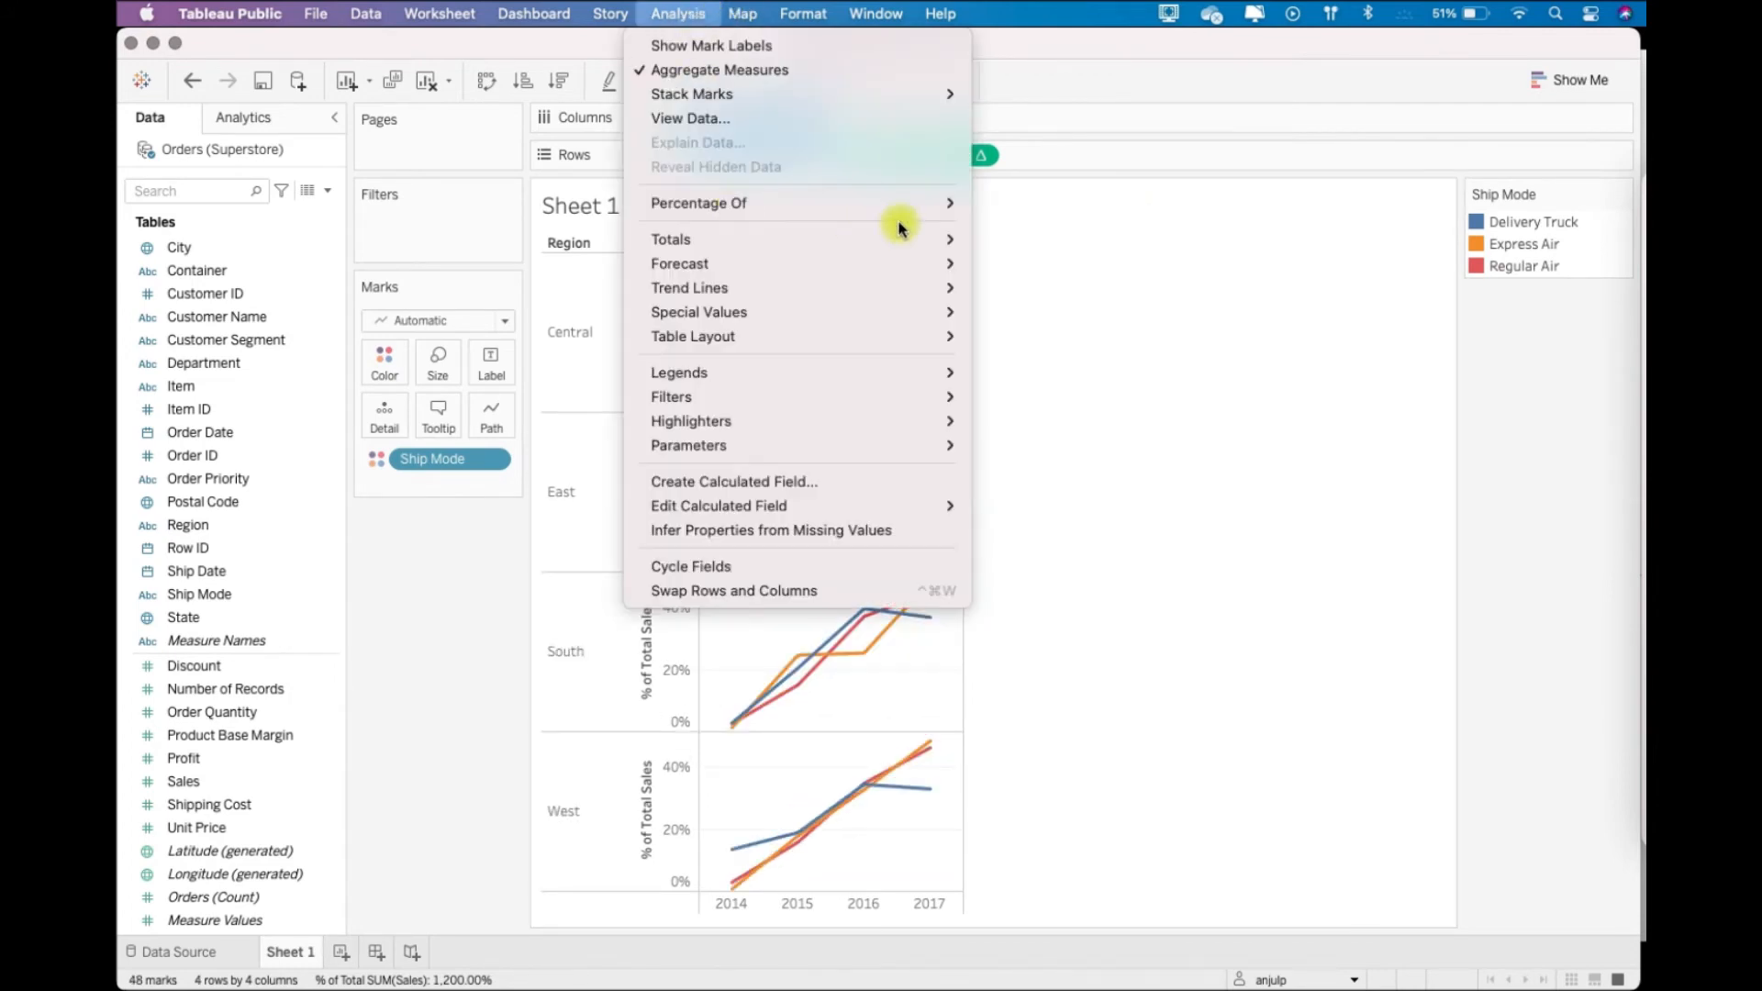
mouse_move(905, 237)
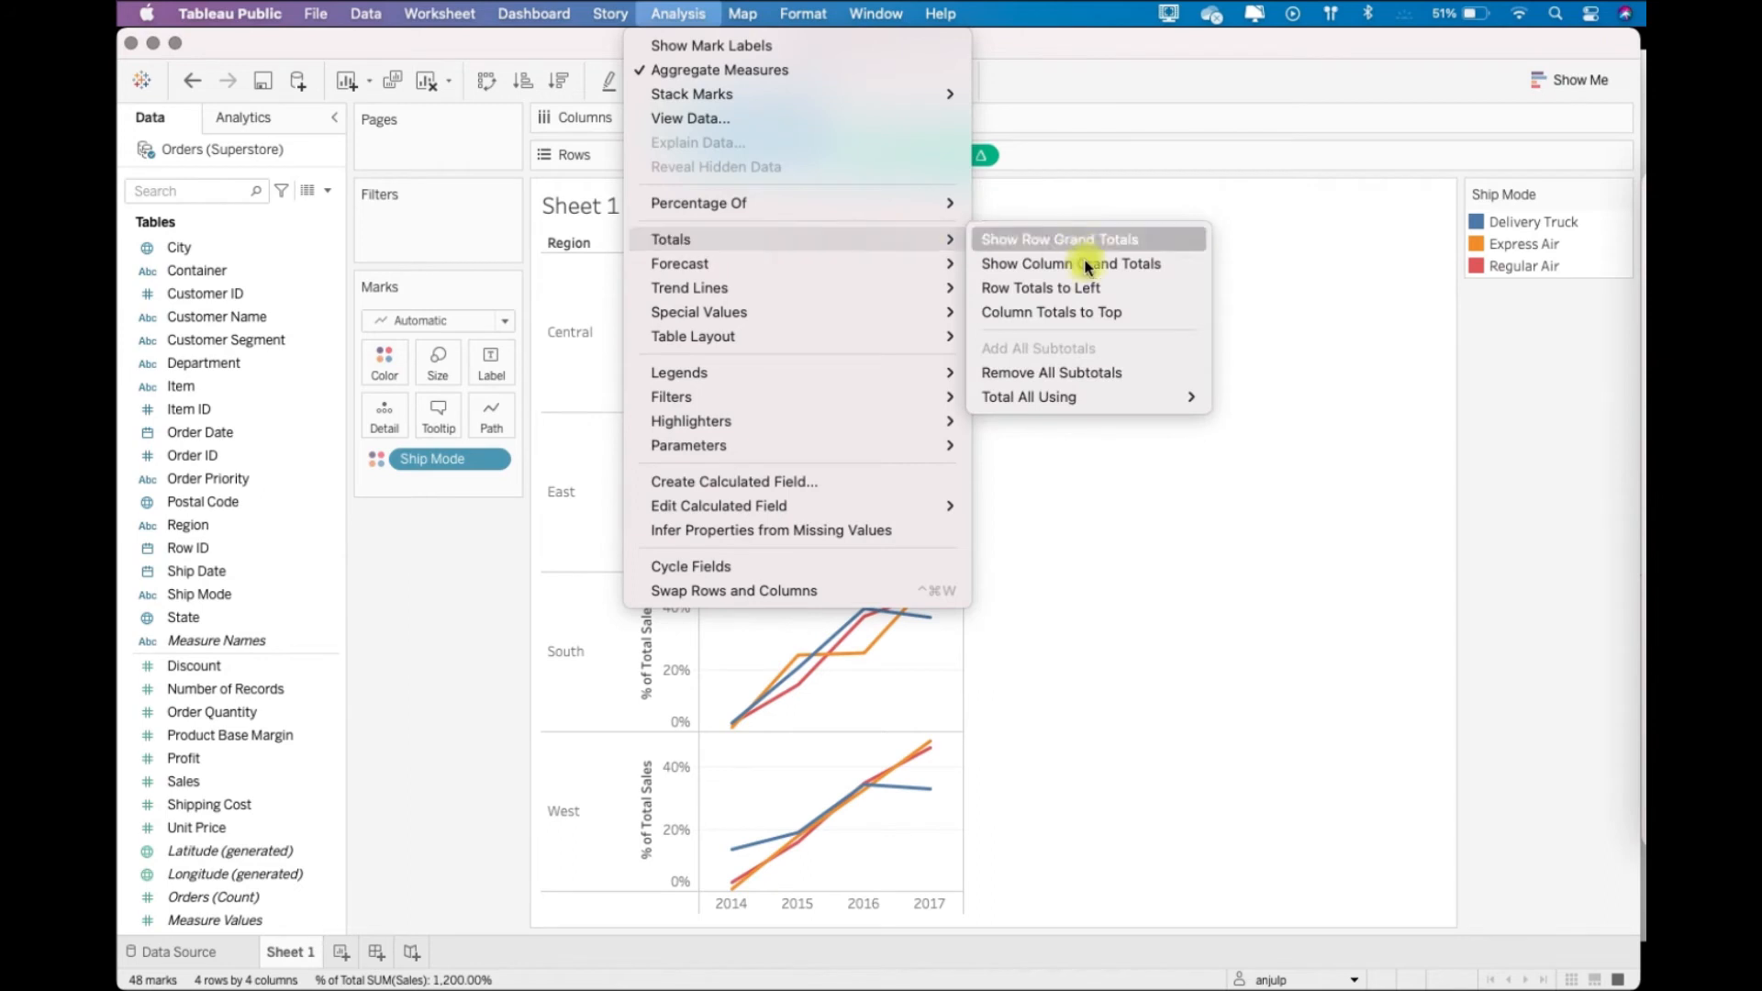
left_click(1131, 374)
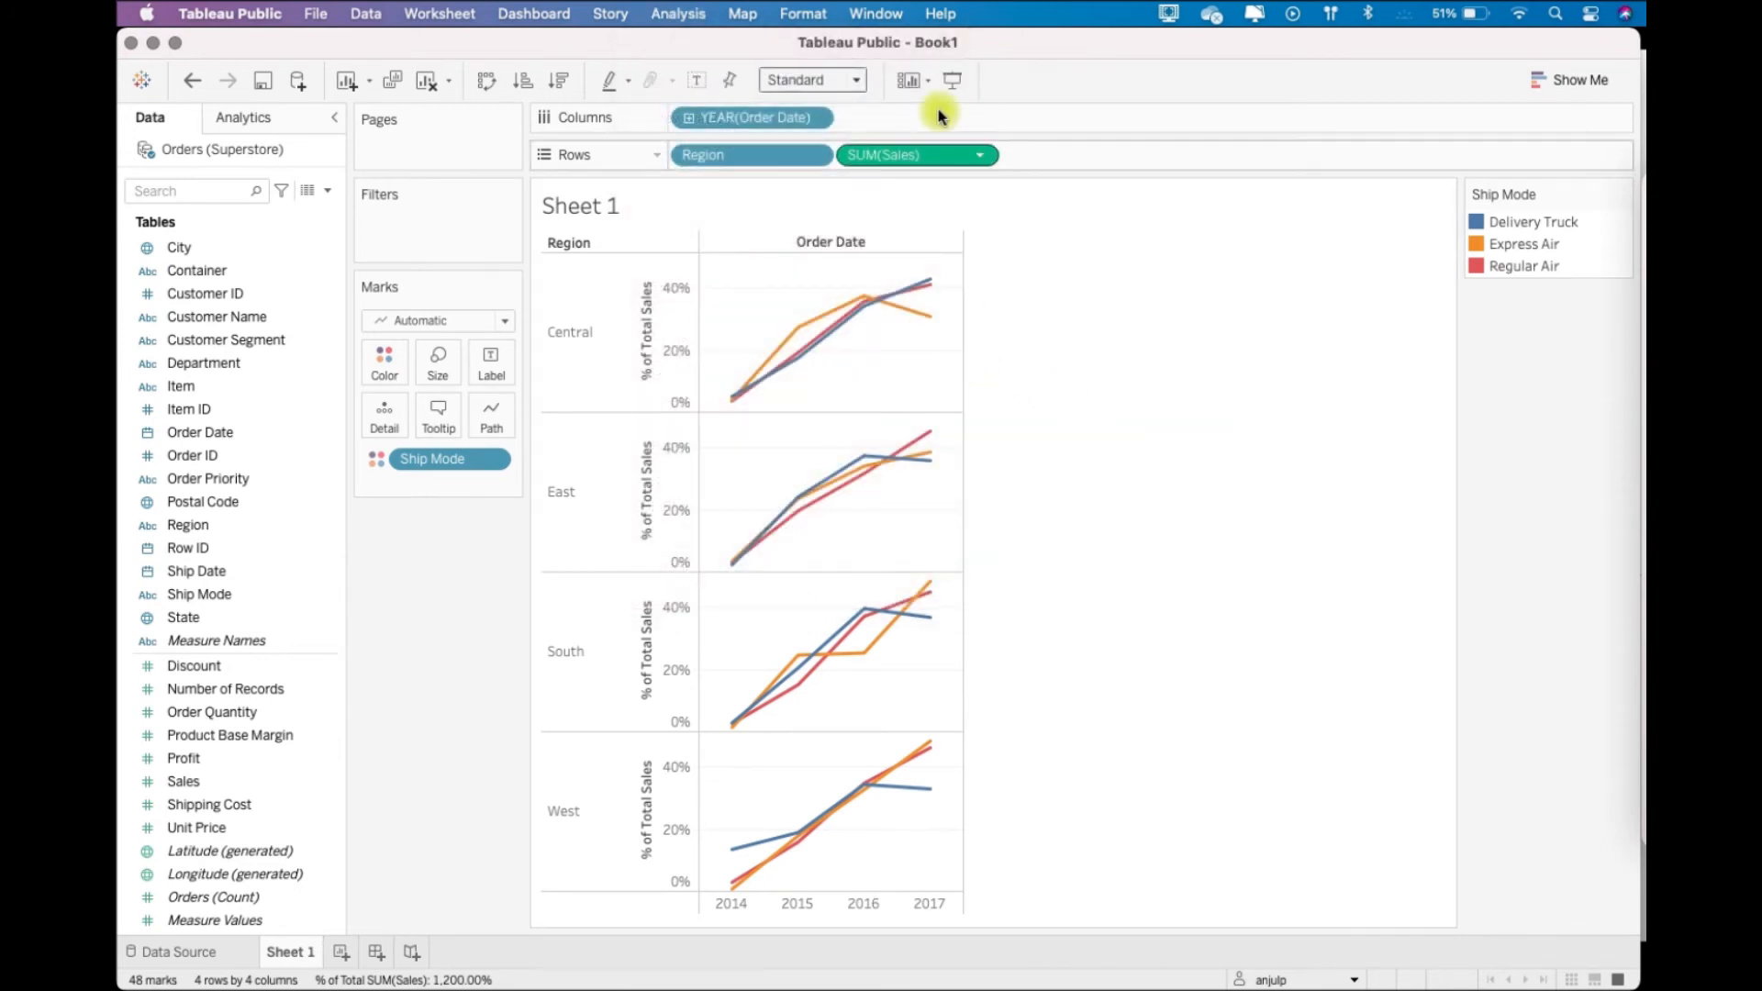
Fit the chart to Entire View and open the Sales table calculation for editing, placed clear of the chart.
left_click(854, 80)
left_click(795, 153)
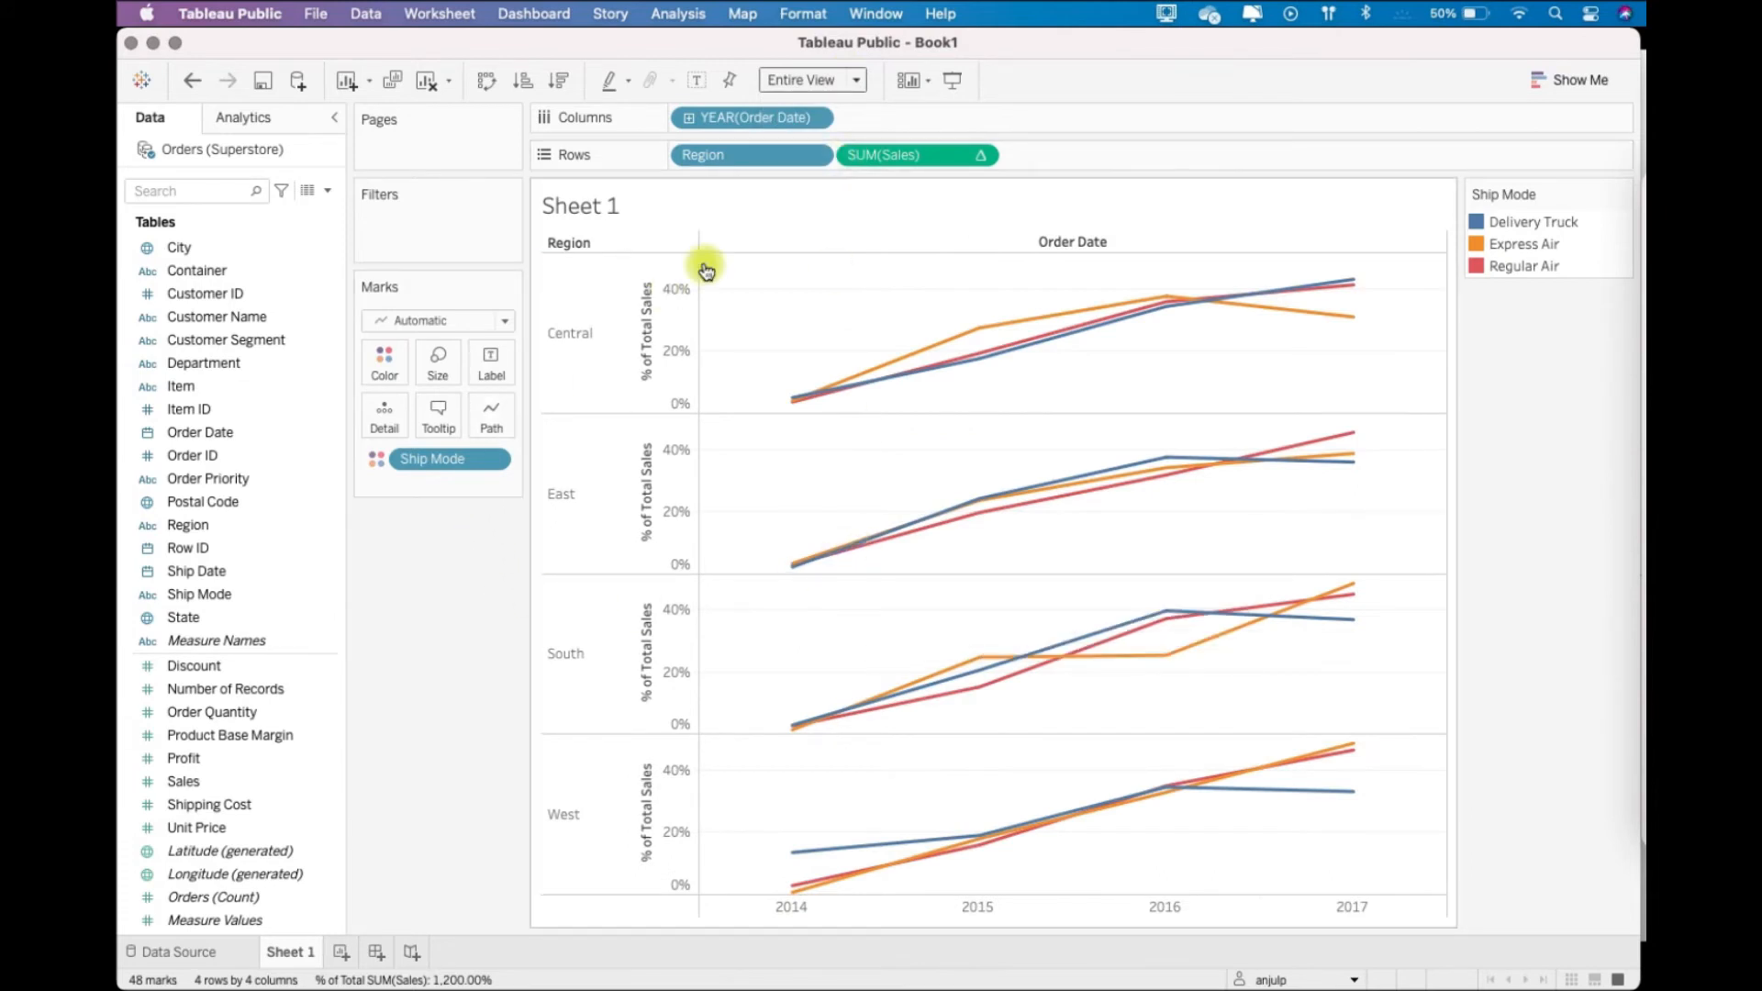
left_click(986, 163)
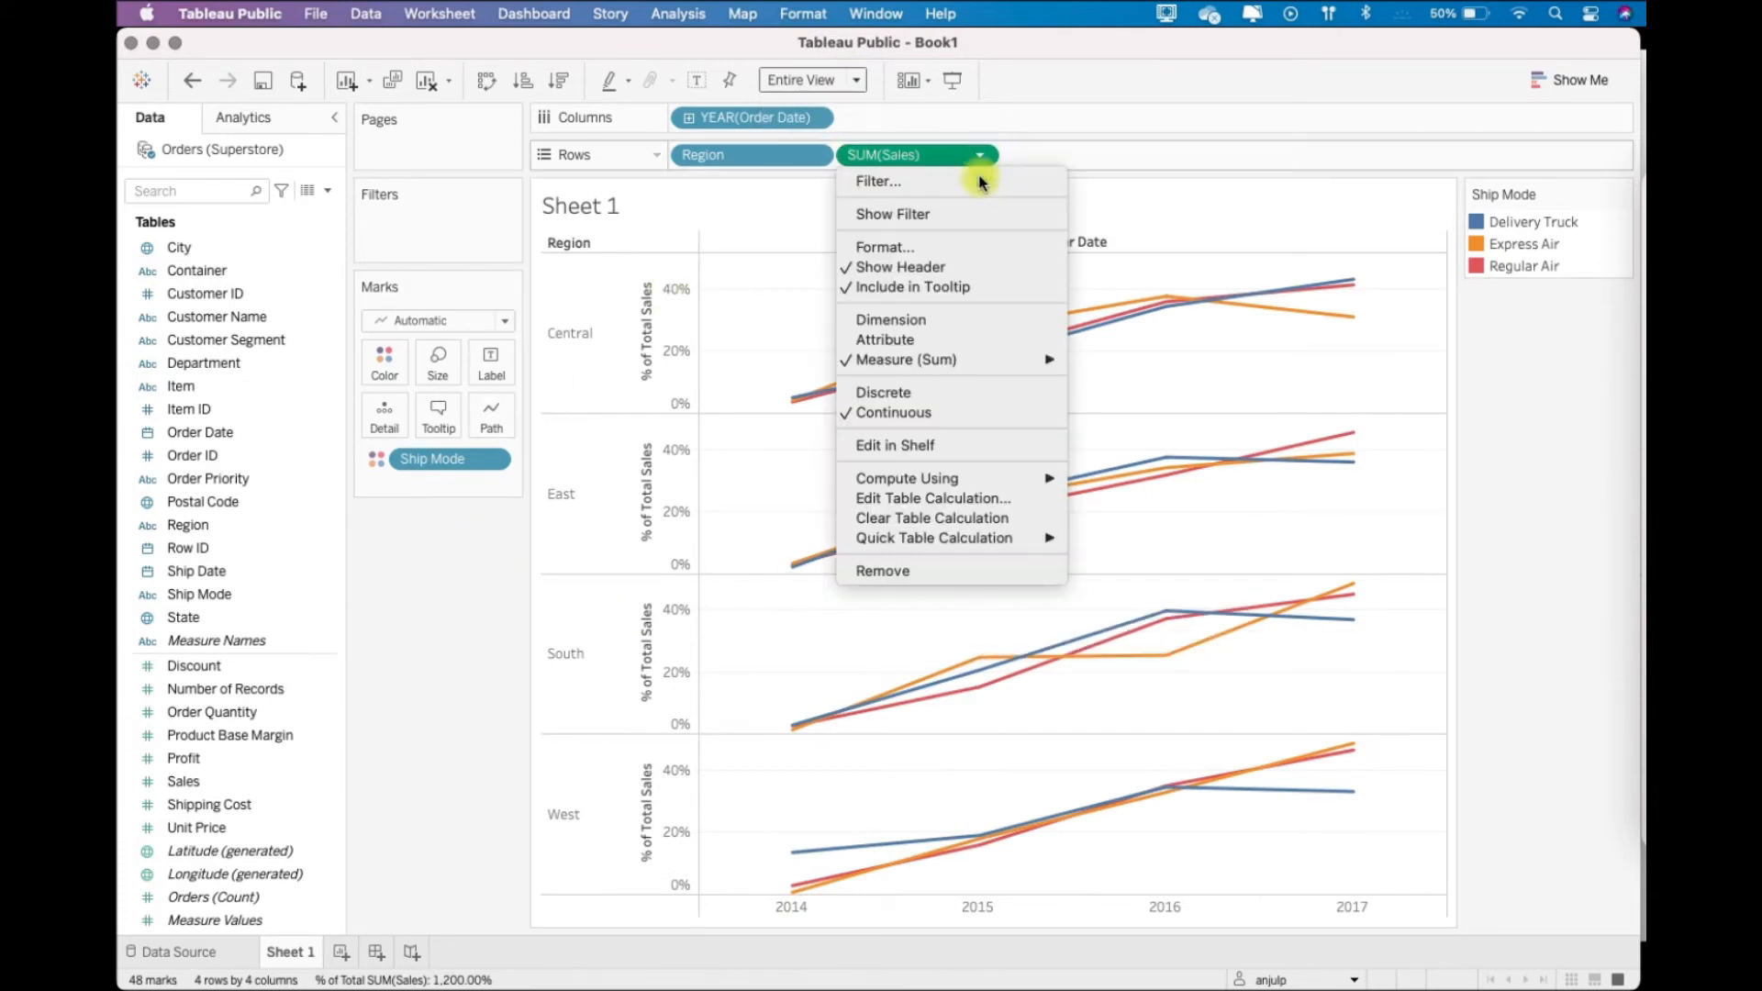
left_click(928, 500)
left_click_drag(1325, 189, 341, 197)
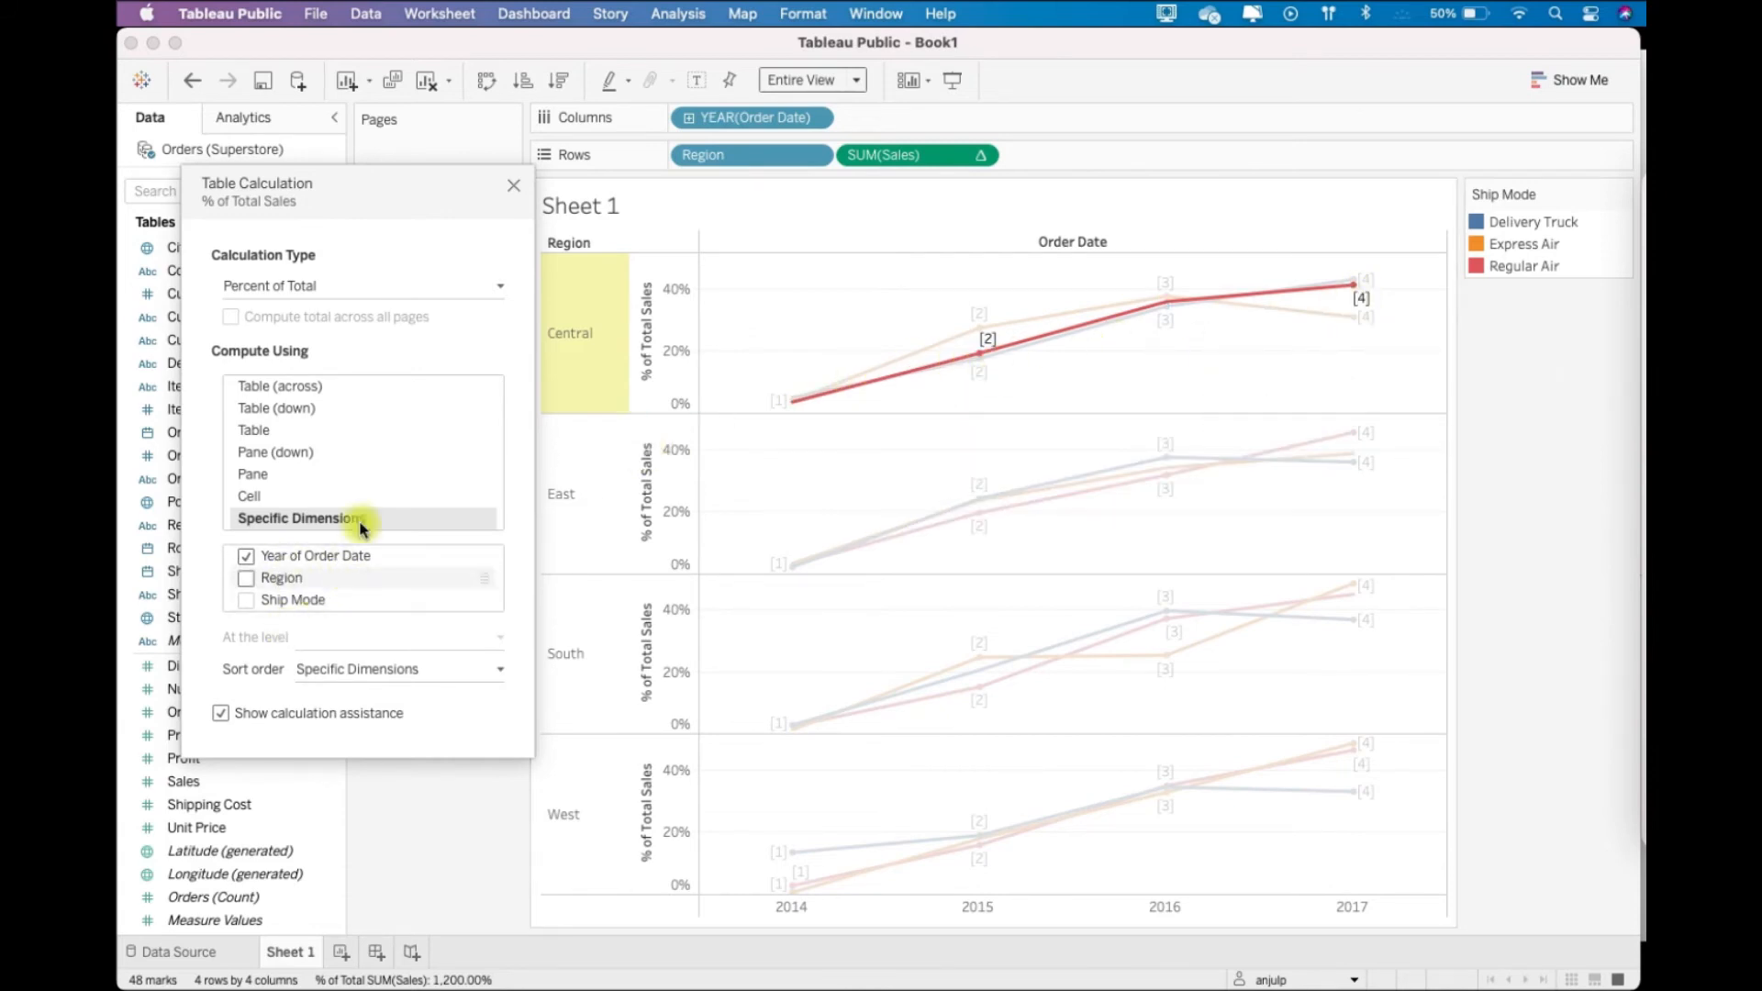
Close the calculation settings and select the four Express Air points in Central to check their combined percent of total, then clear the selection.
left_click(512, 188)
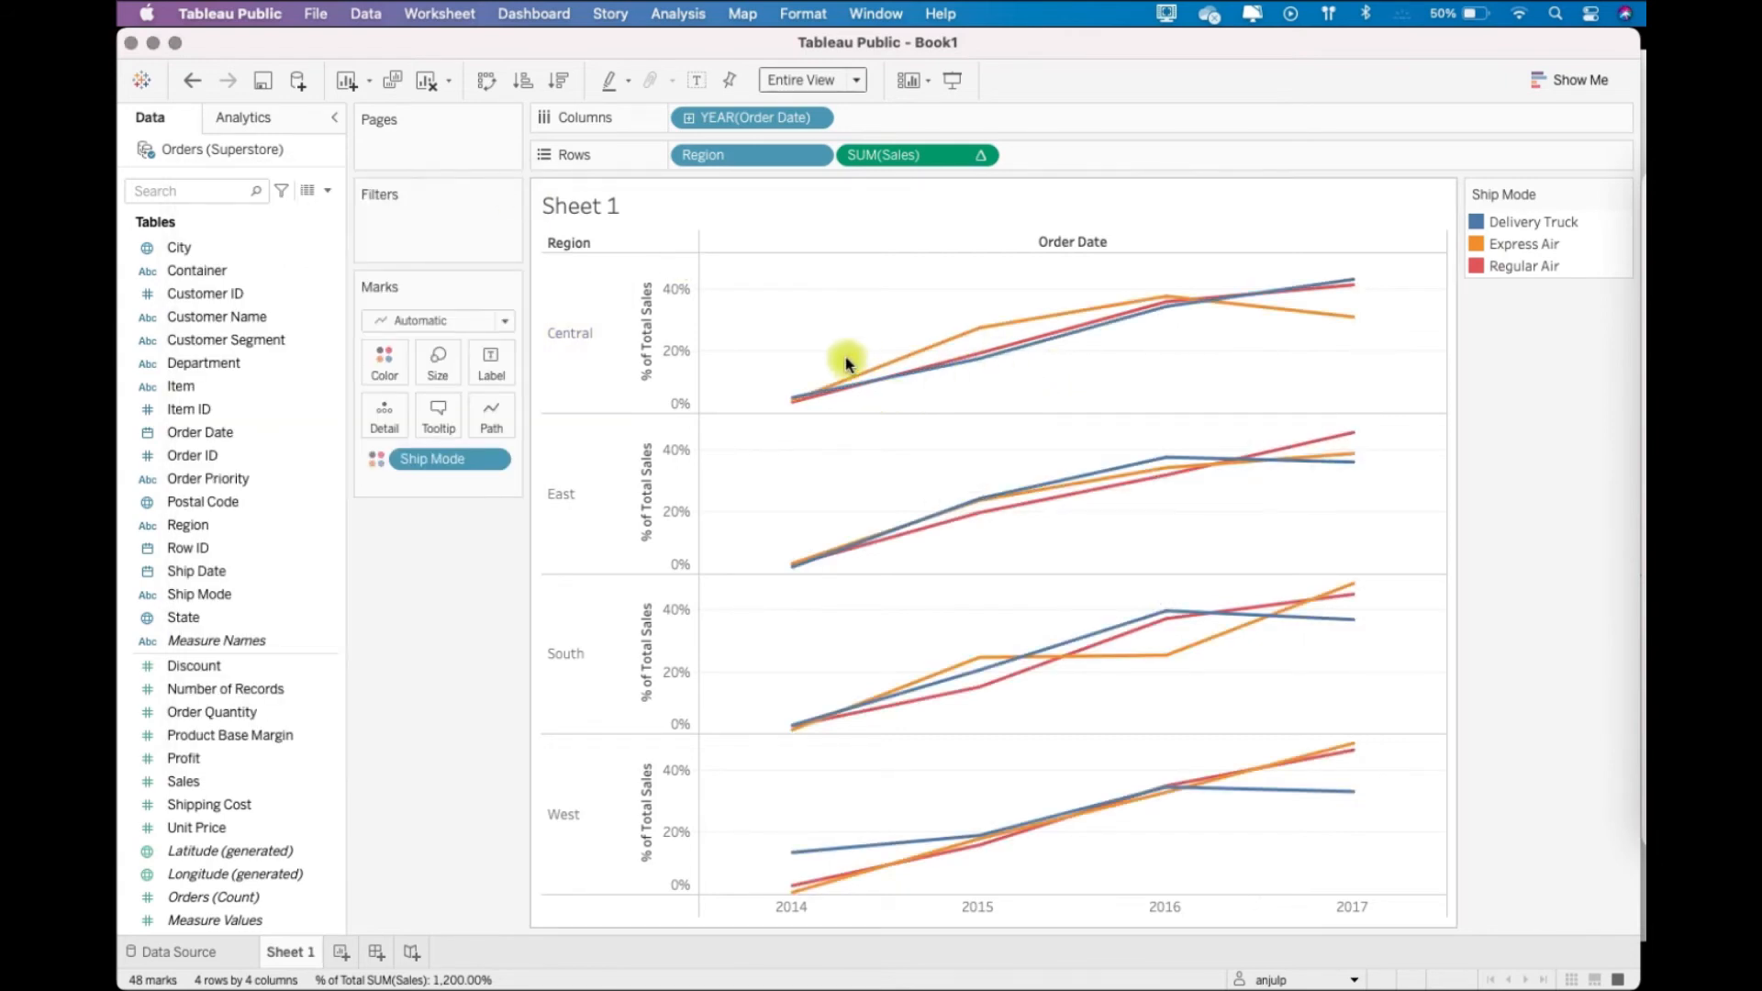
left_click(840, 382)
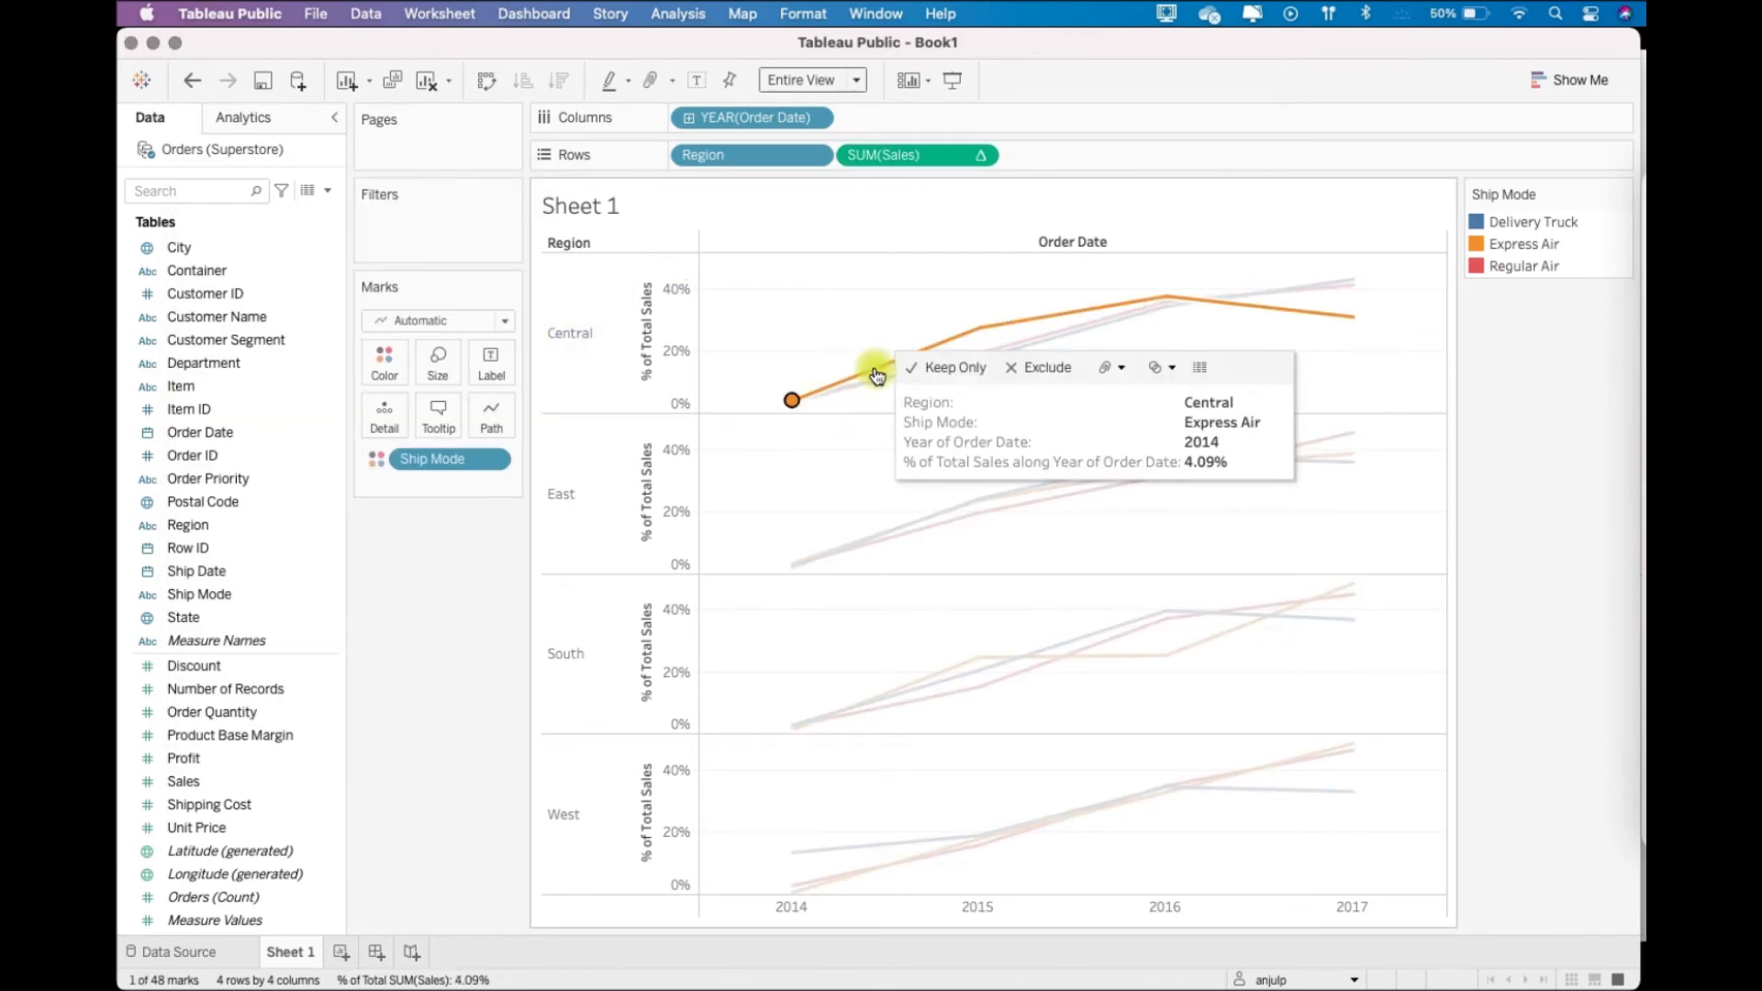
left_click(979, 327, "super")
left_click(1166, 297, "super")
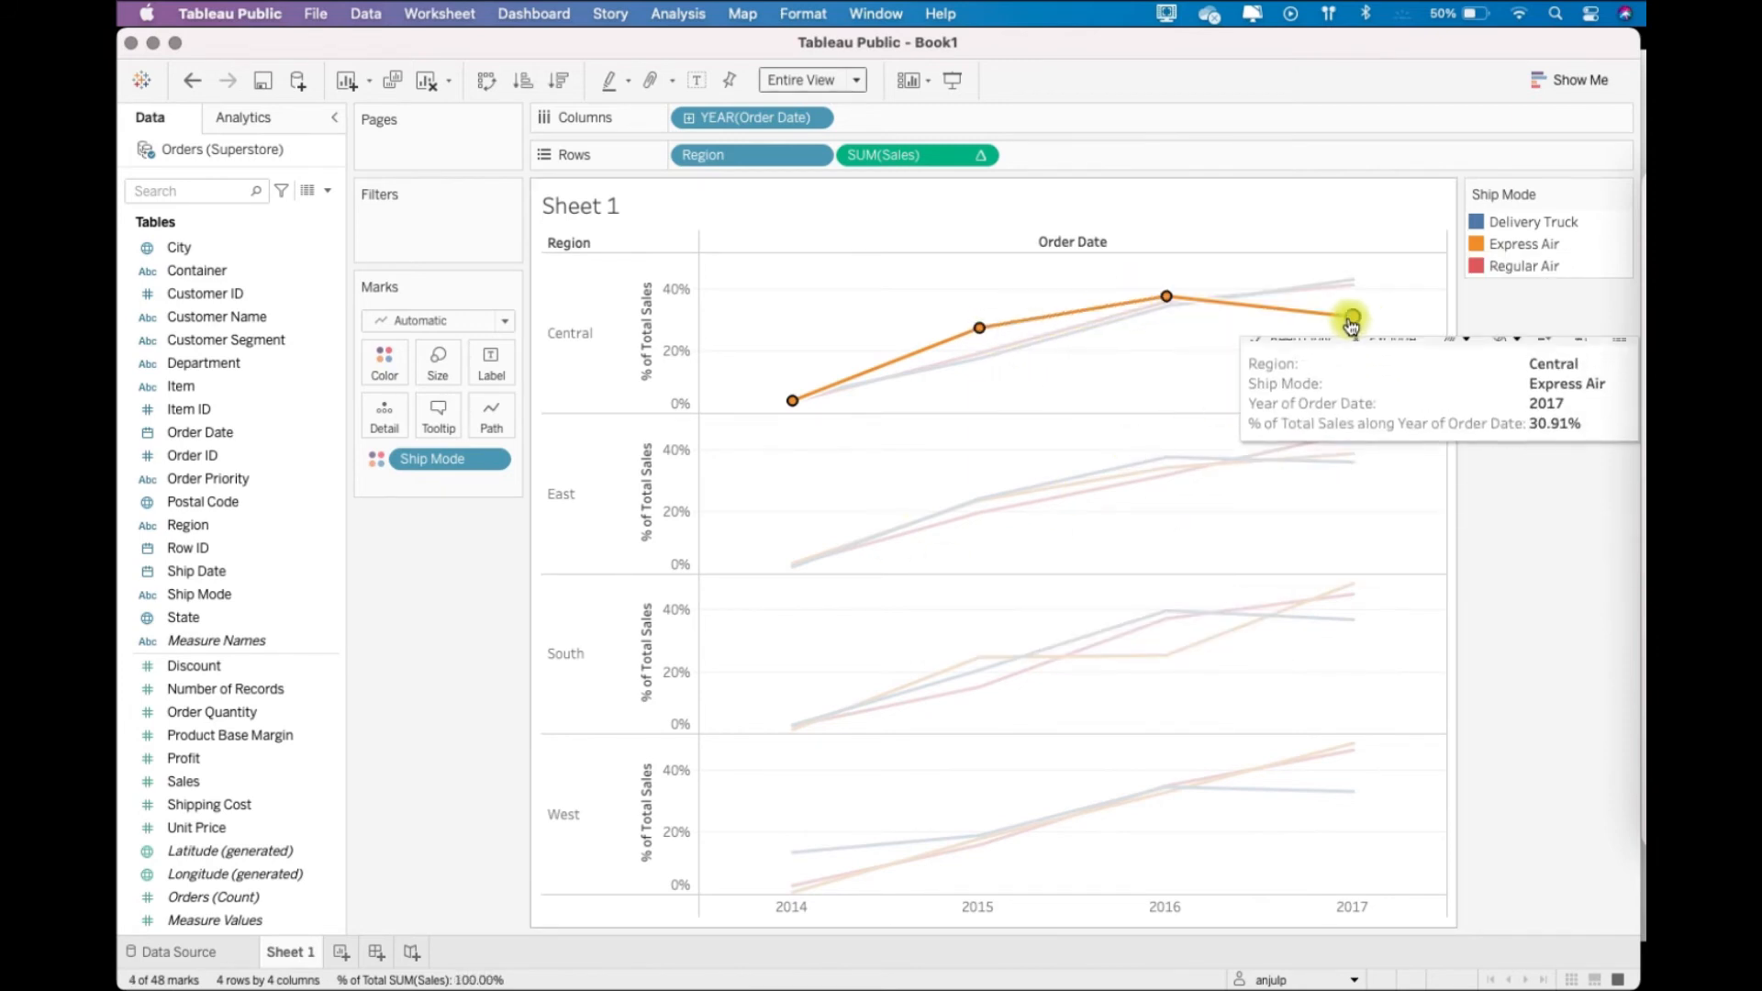
left_click(1353, 321, "super")
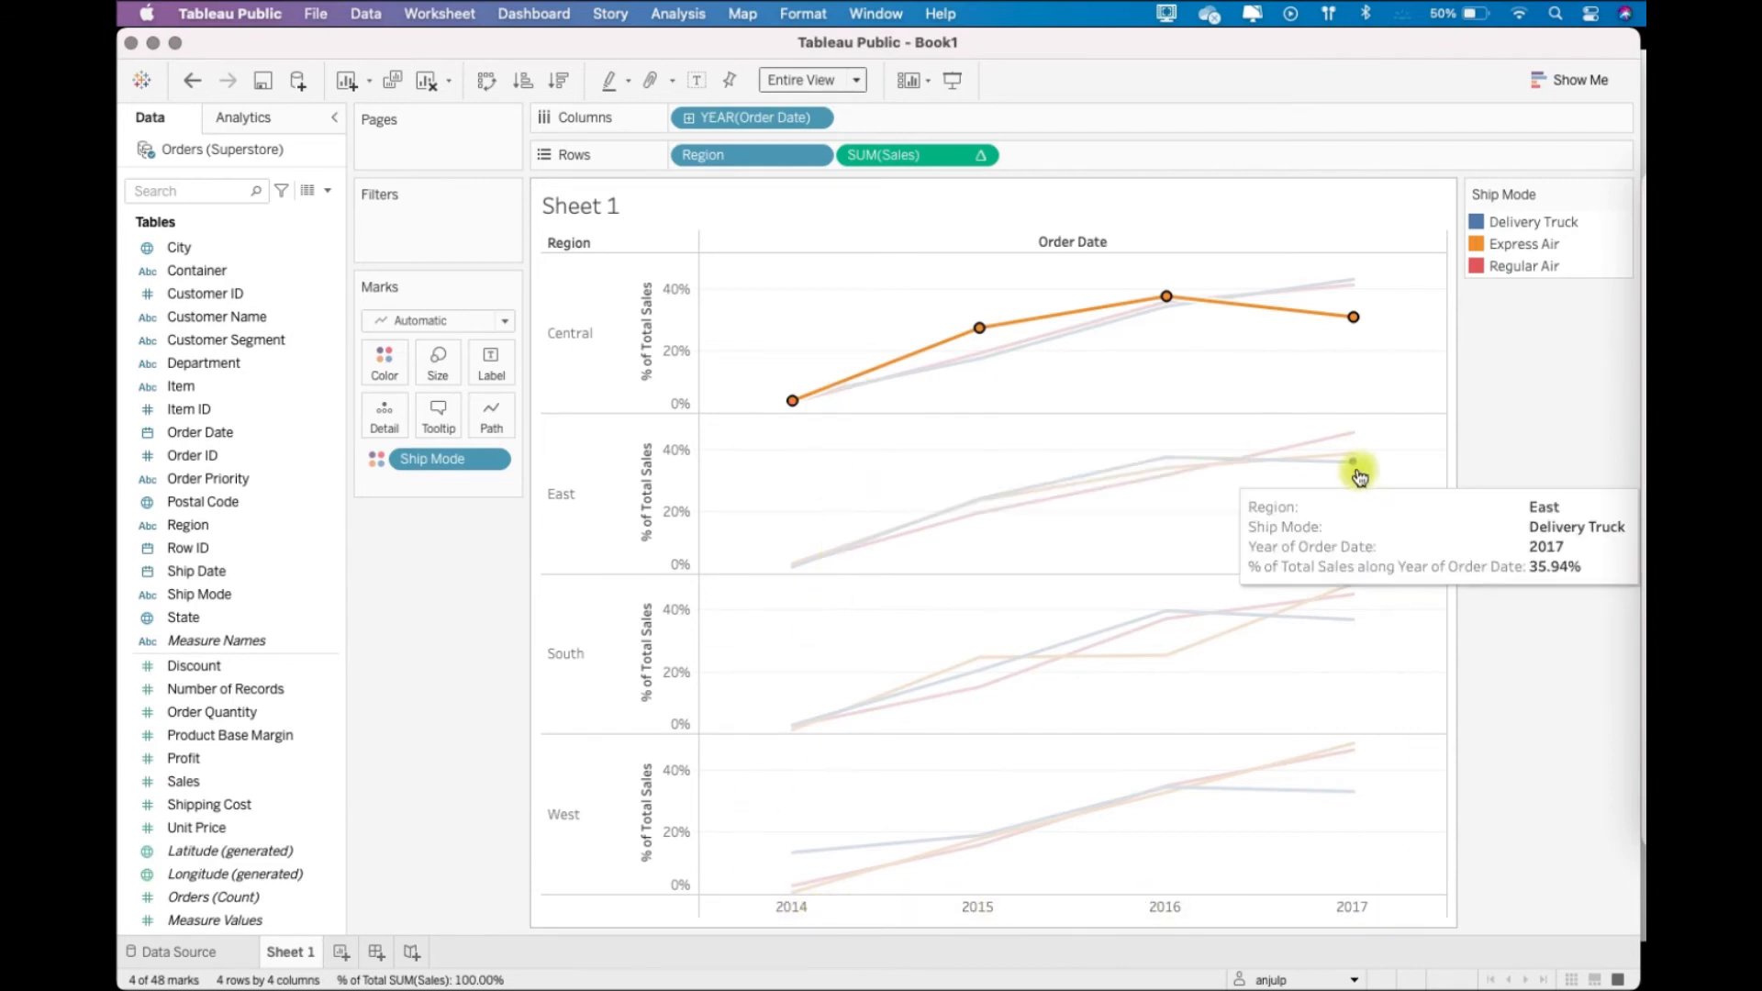
left_click(1218, 358)
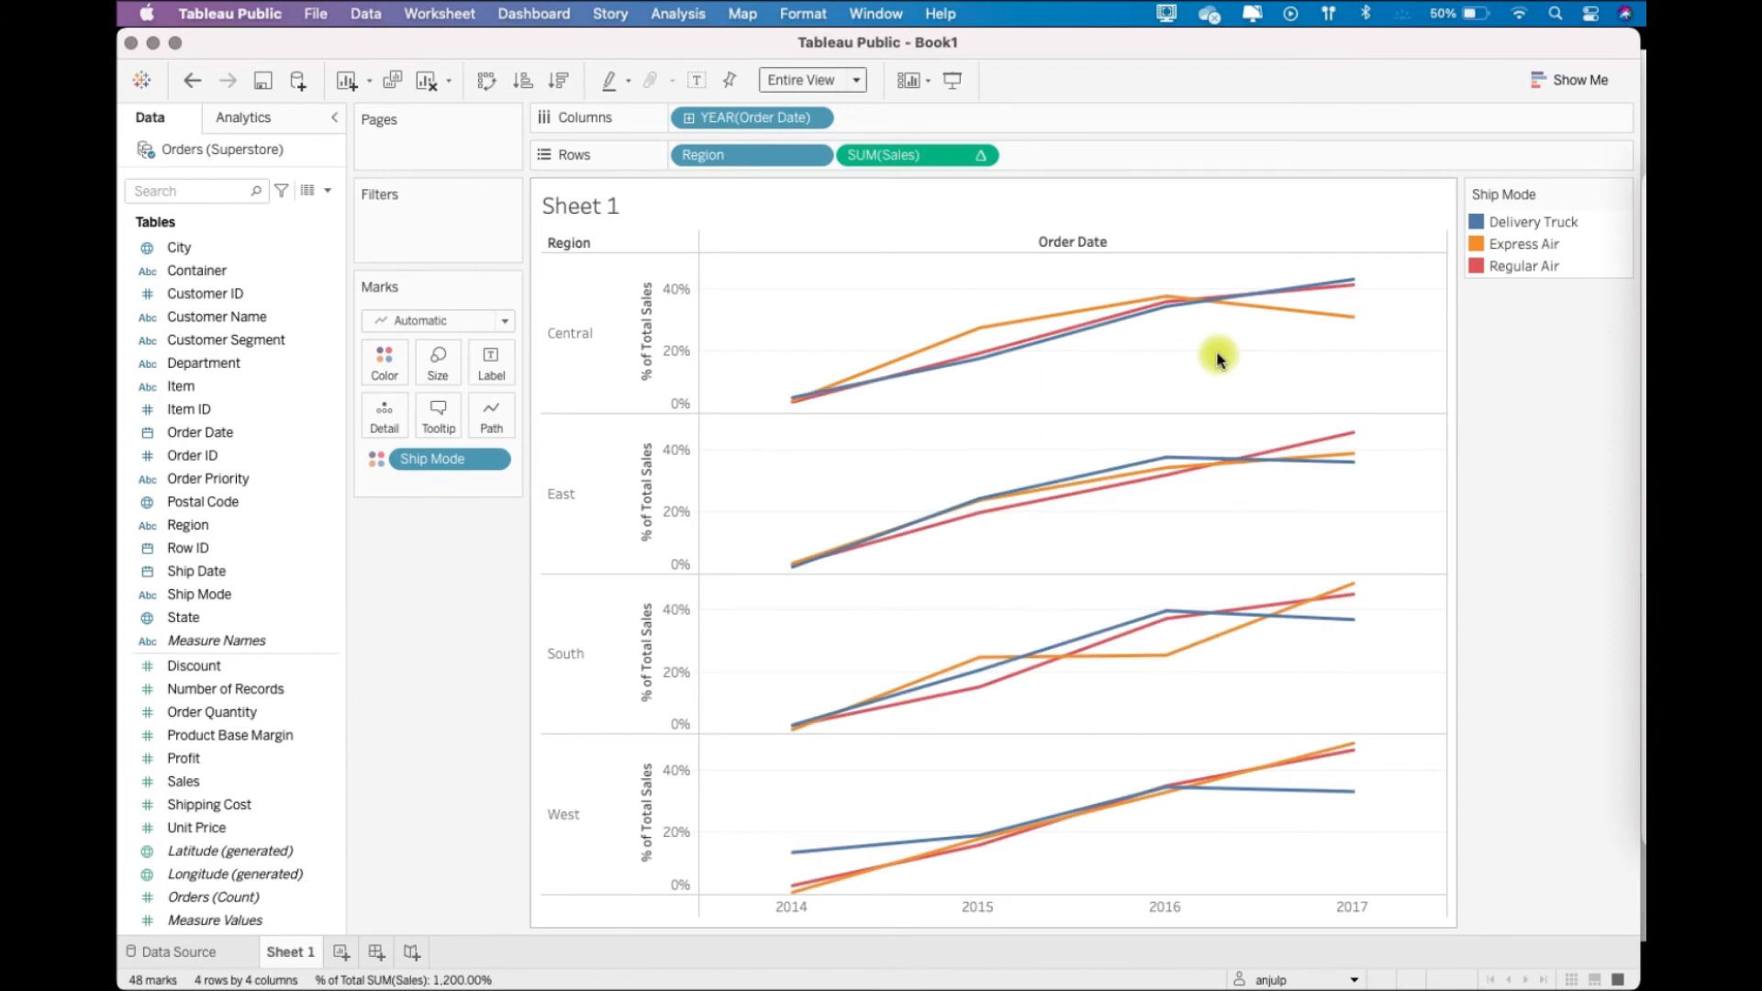
Review which dimension the Sales table calculation on Sheet 1 uses for addressing, and close its settings.
left_click(980, 155)
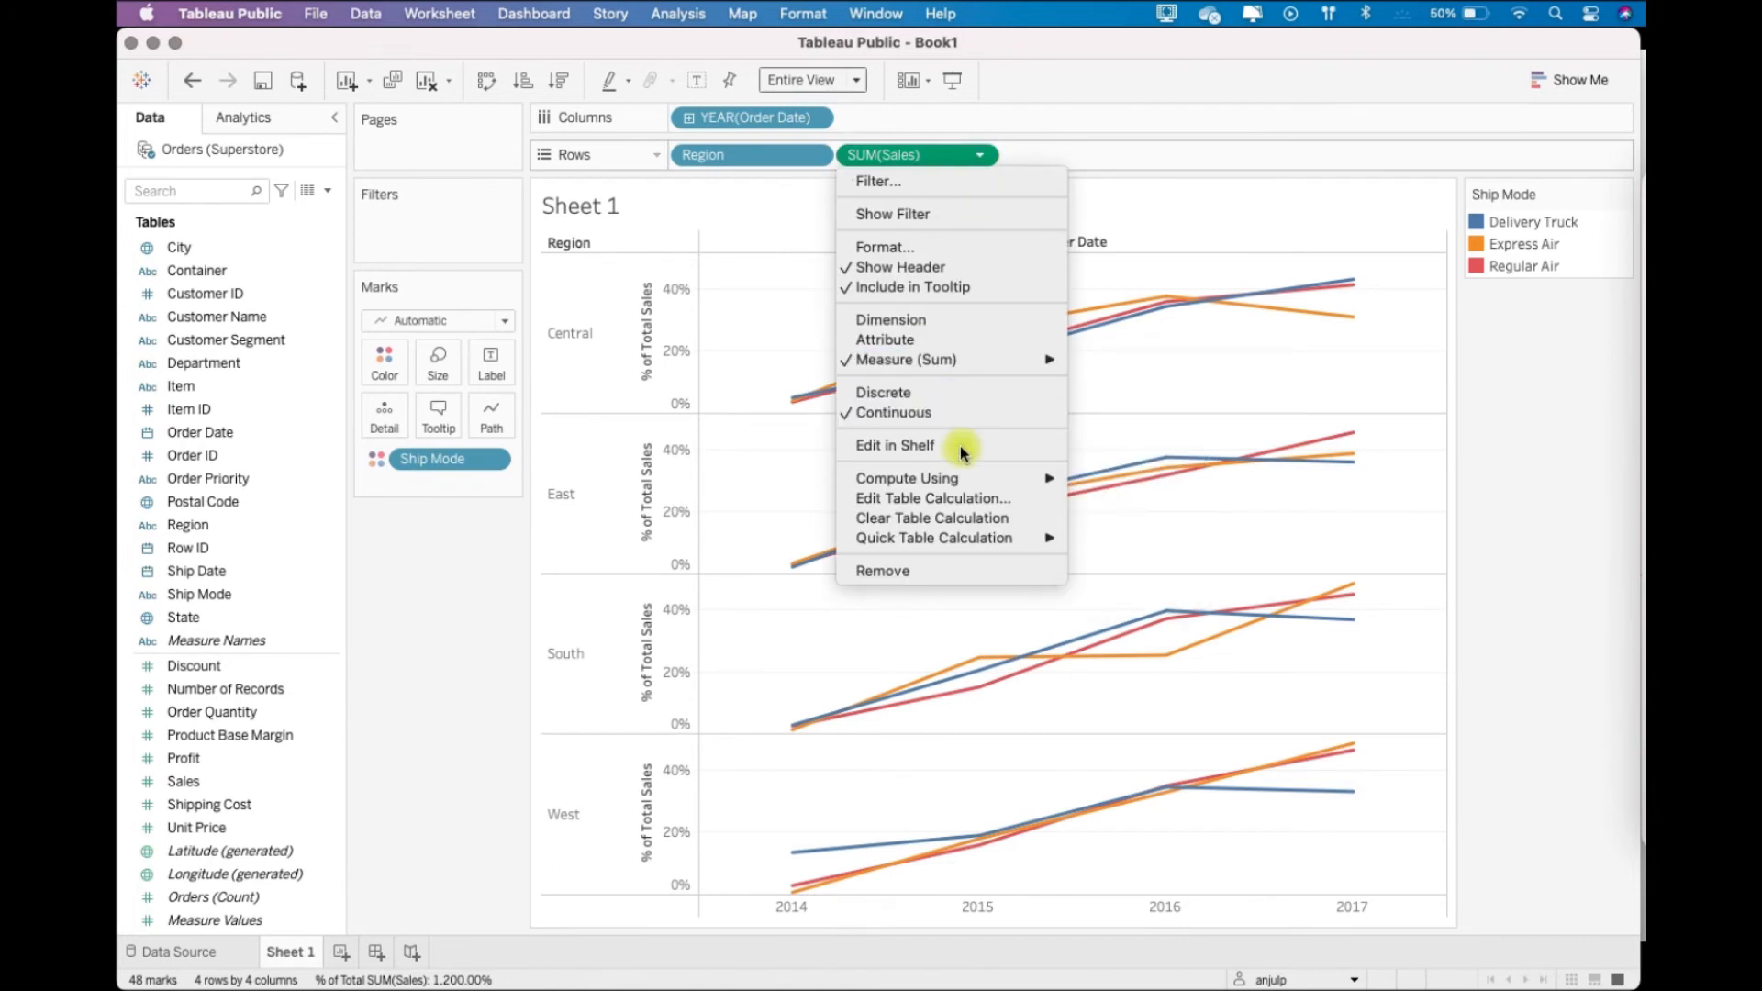
left_click(955, 498)
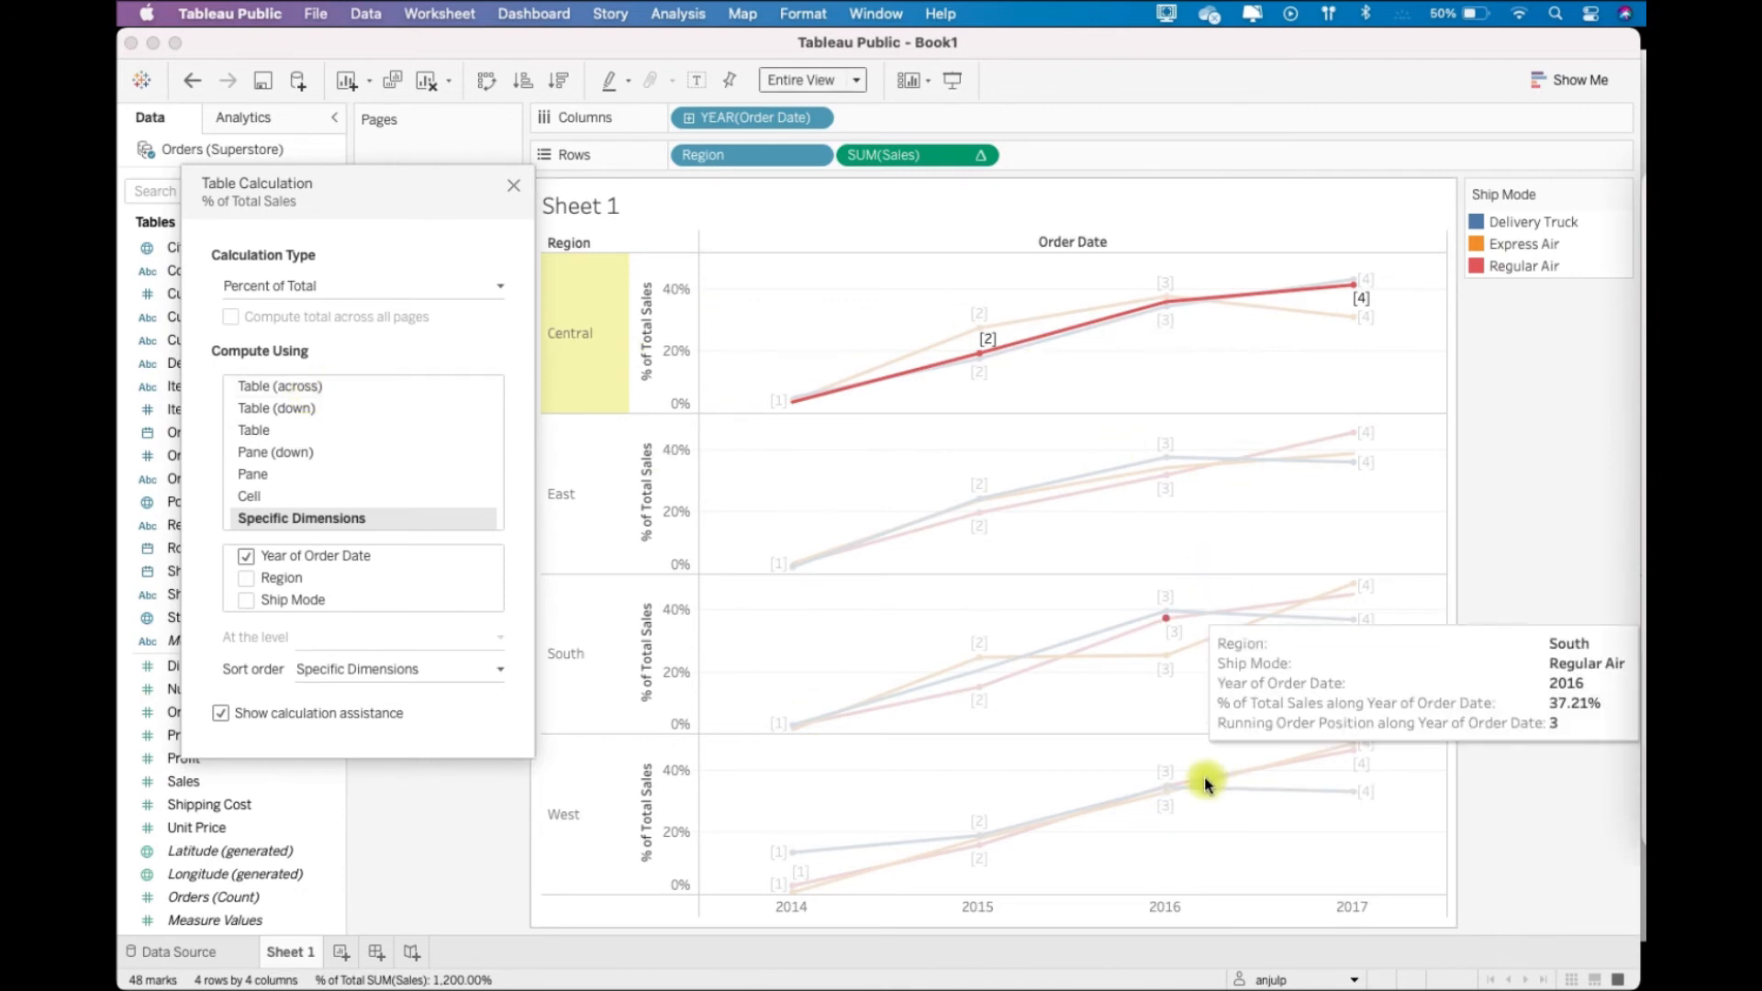
left_click(512, 187)
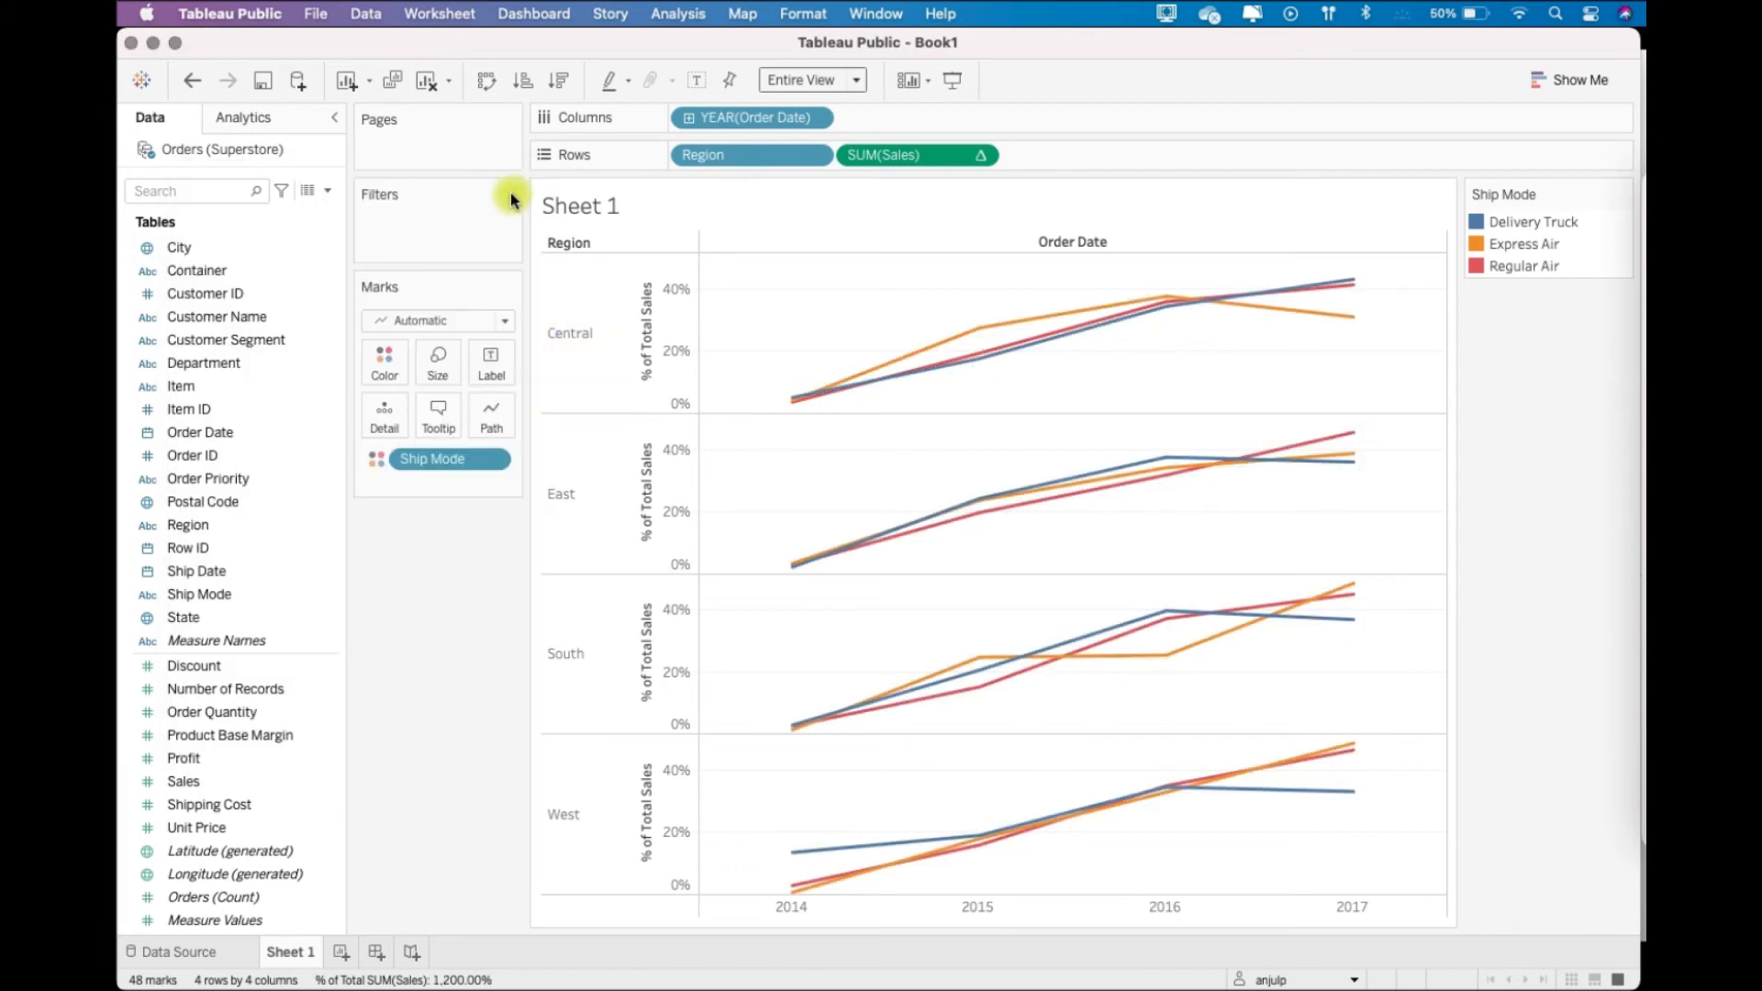
Build a Sales crosstab on a new worksheet with Year of Order Date on columns and Region and Ship Mode on rows.
left_click(341, 952)
left_click_drag(189, 432, 685, 116)
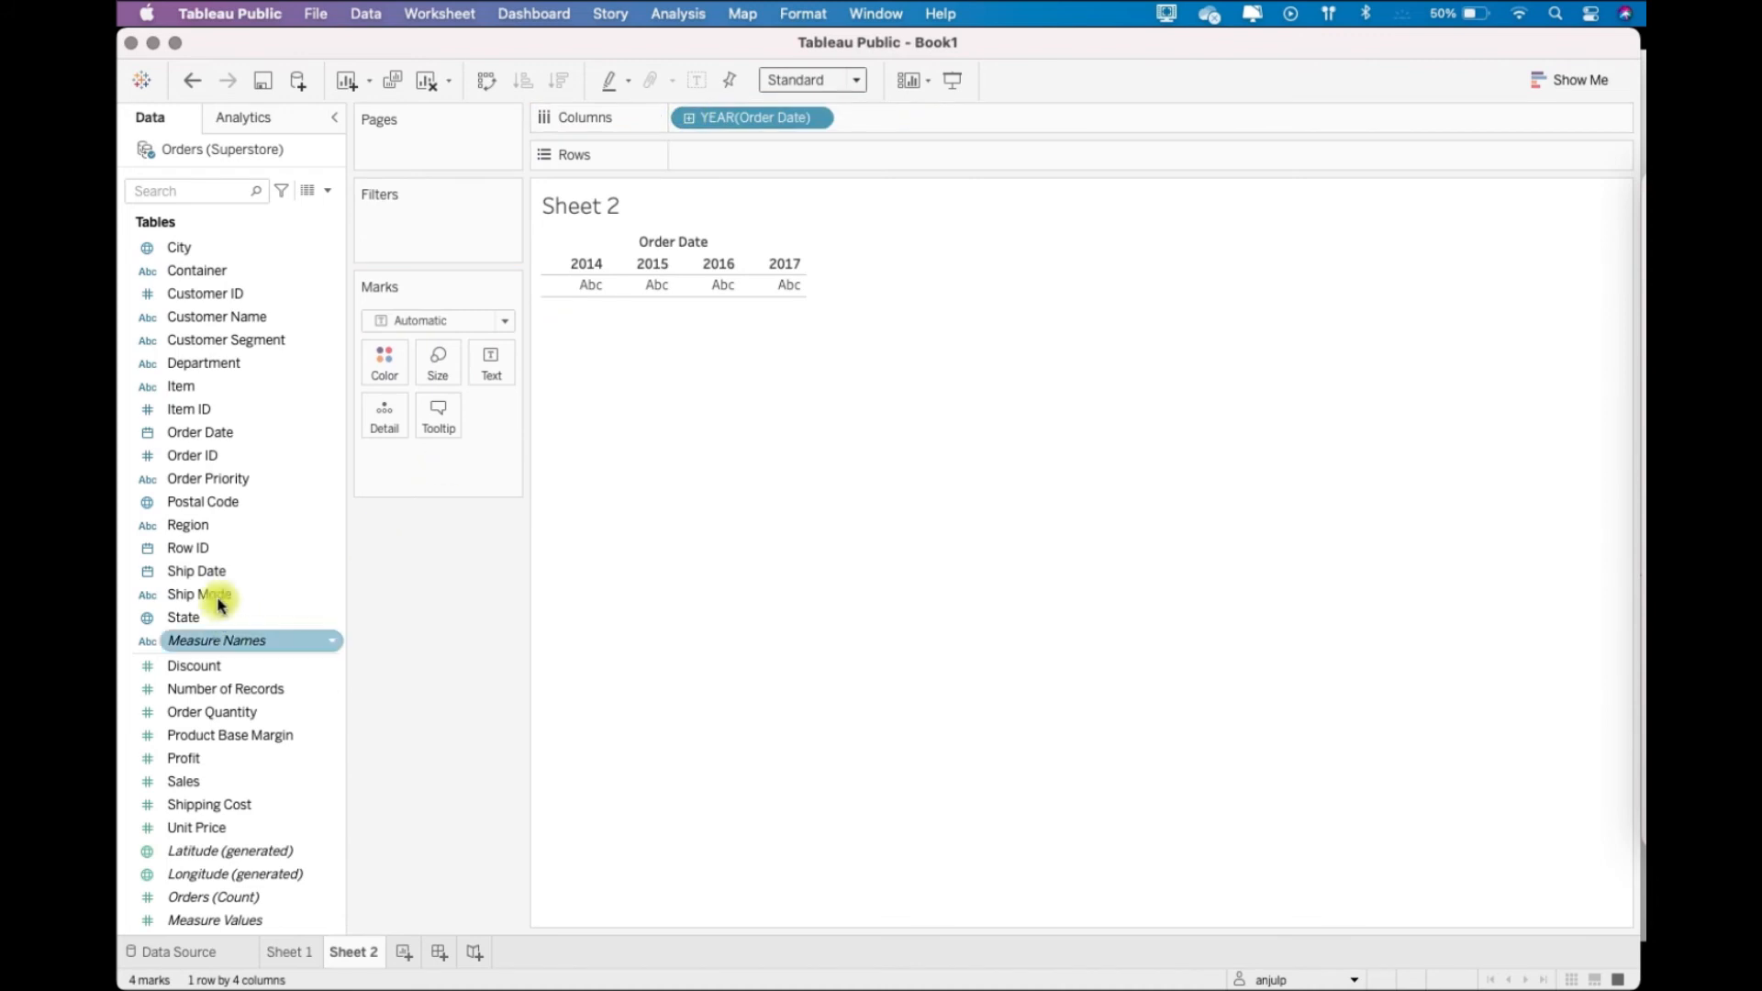
left_click_drag(336, 530, 764, 162)
left_click(195, 571)
left_click_drag(190, 598, 839, 153)
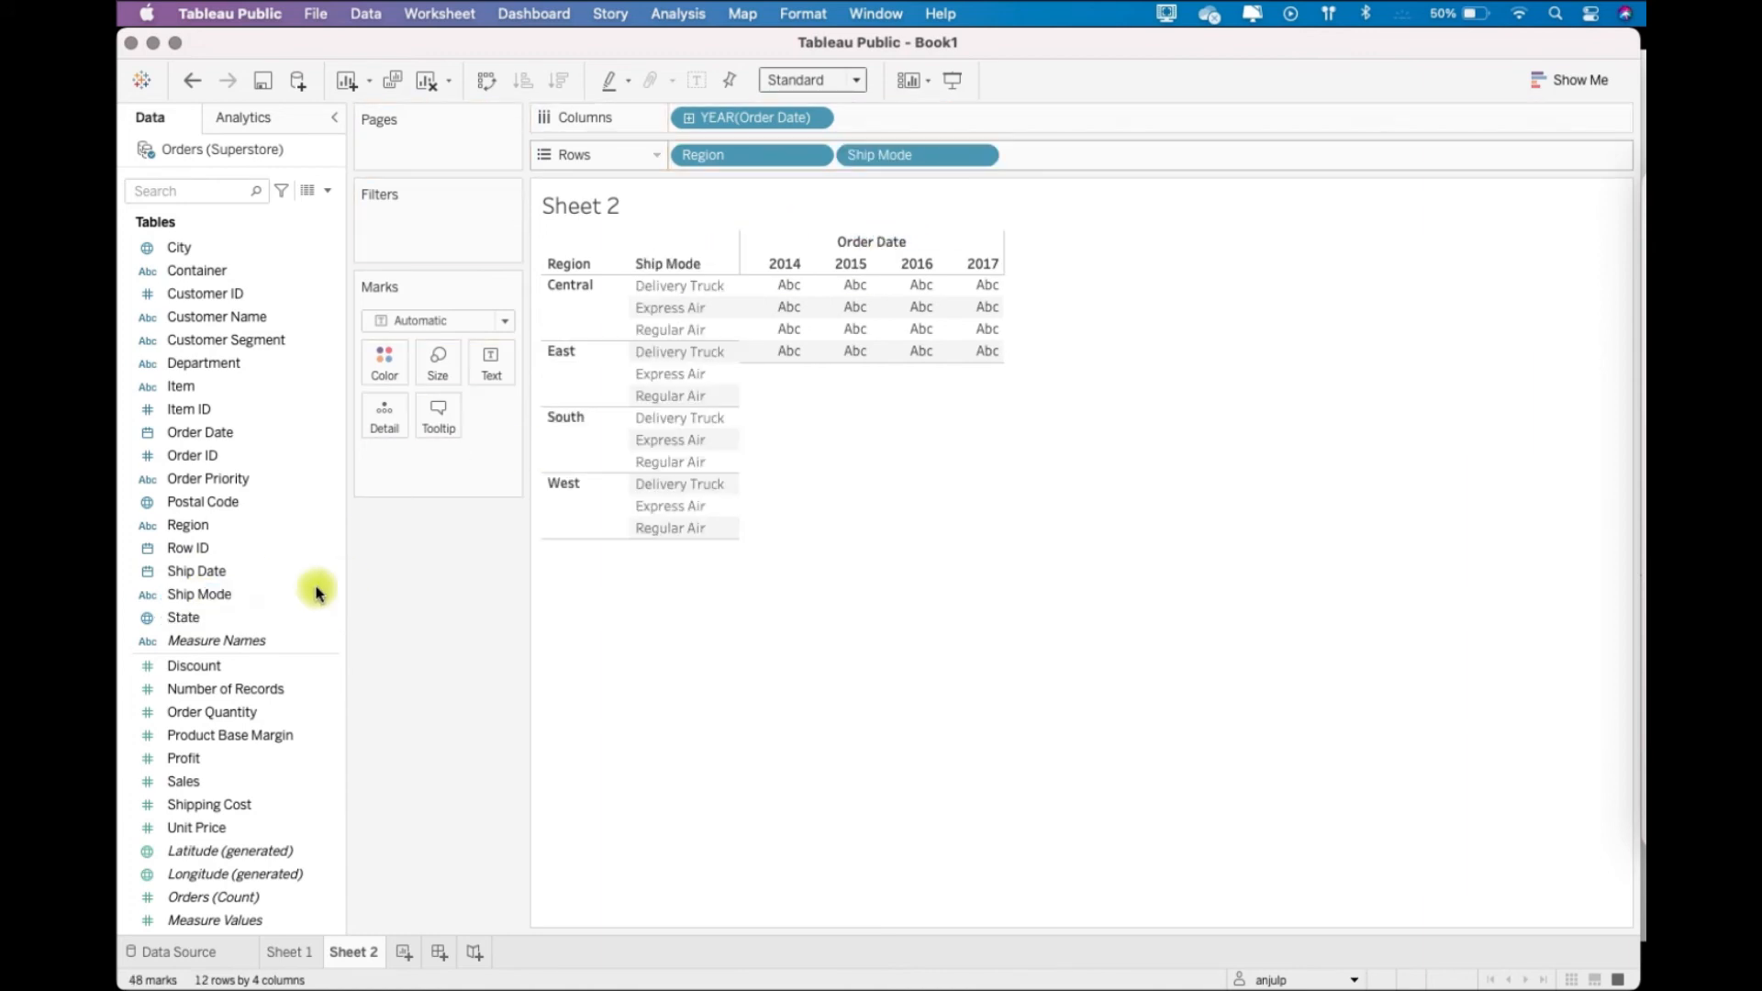
double_click(188, 782)
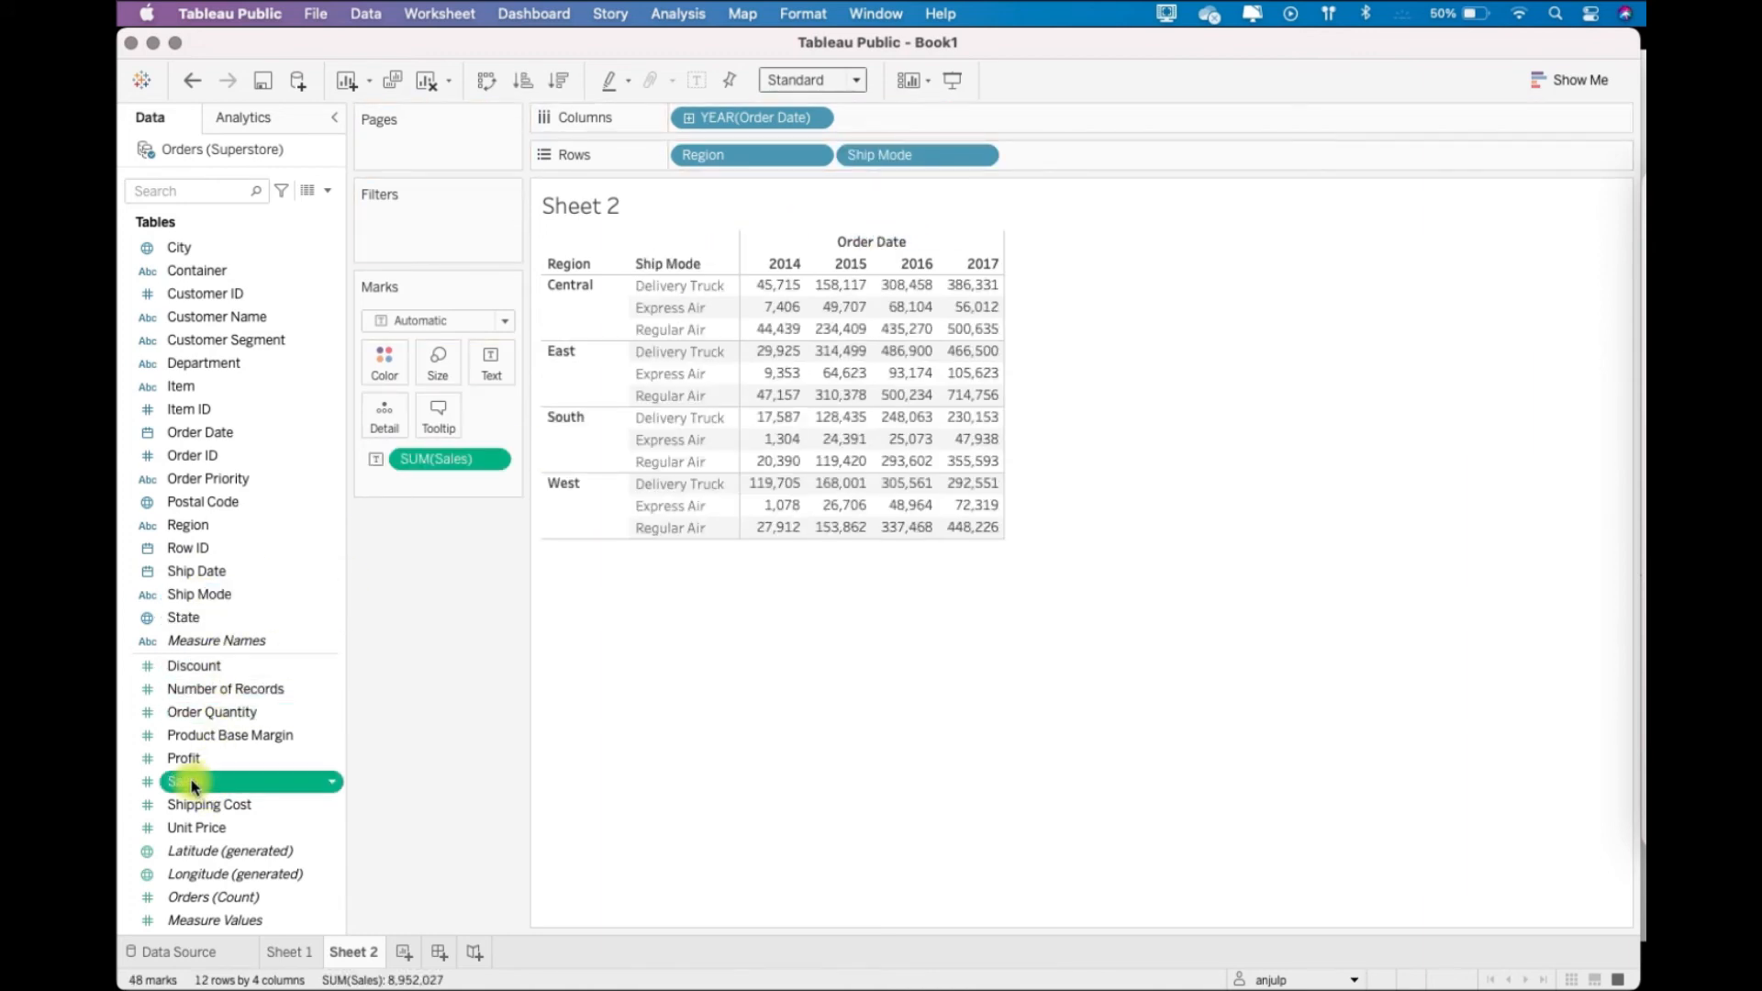
Apply a Percent of Total quick table calculation to Sales and check its Compute Using setting.
left_click(493, 458)
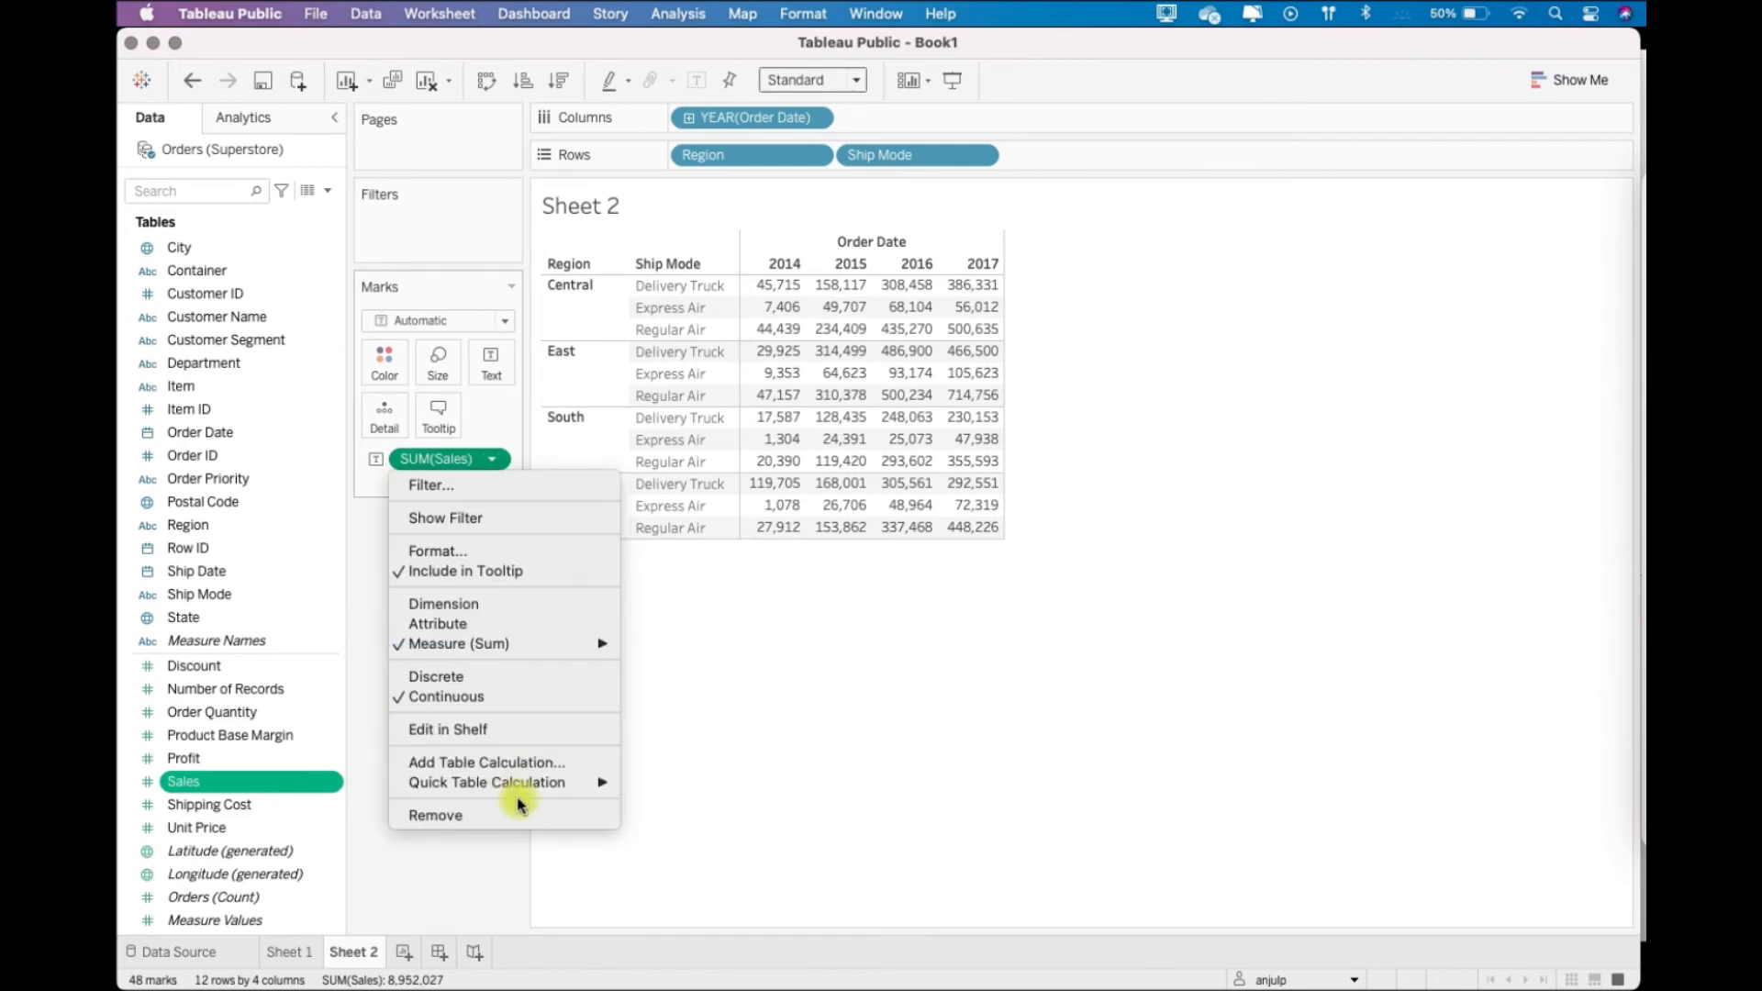
mouse_move(583, 780)
left_click(771, 837)
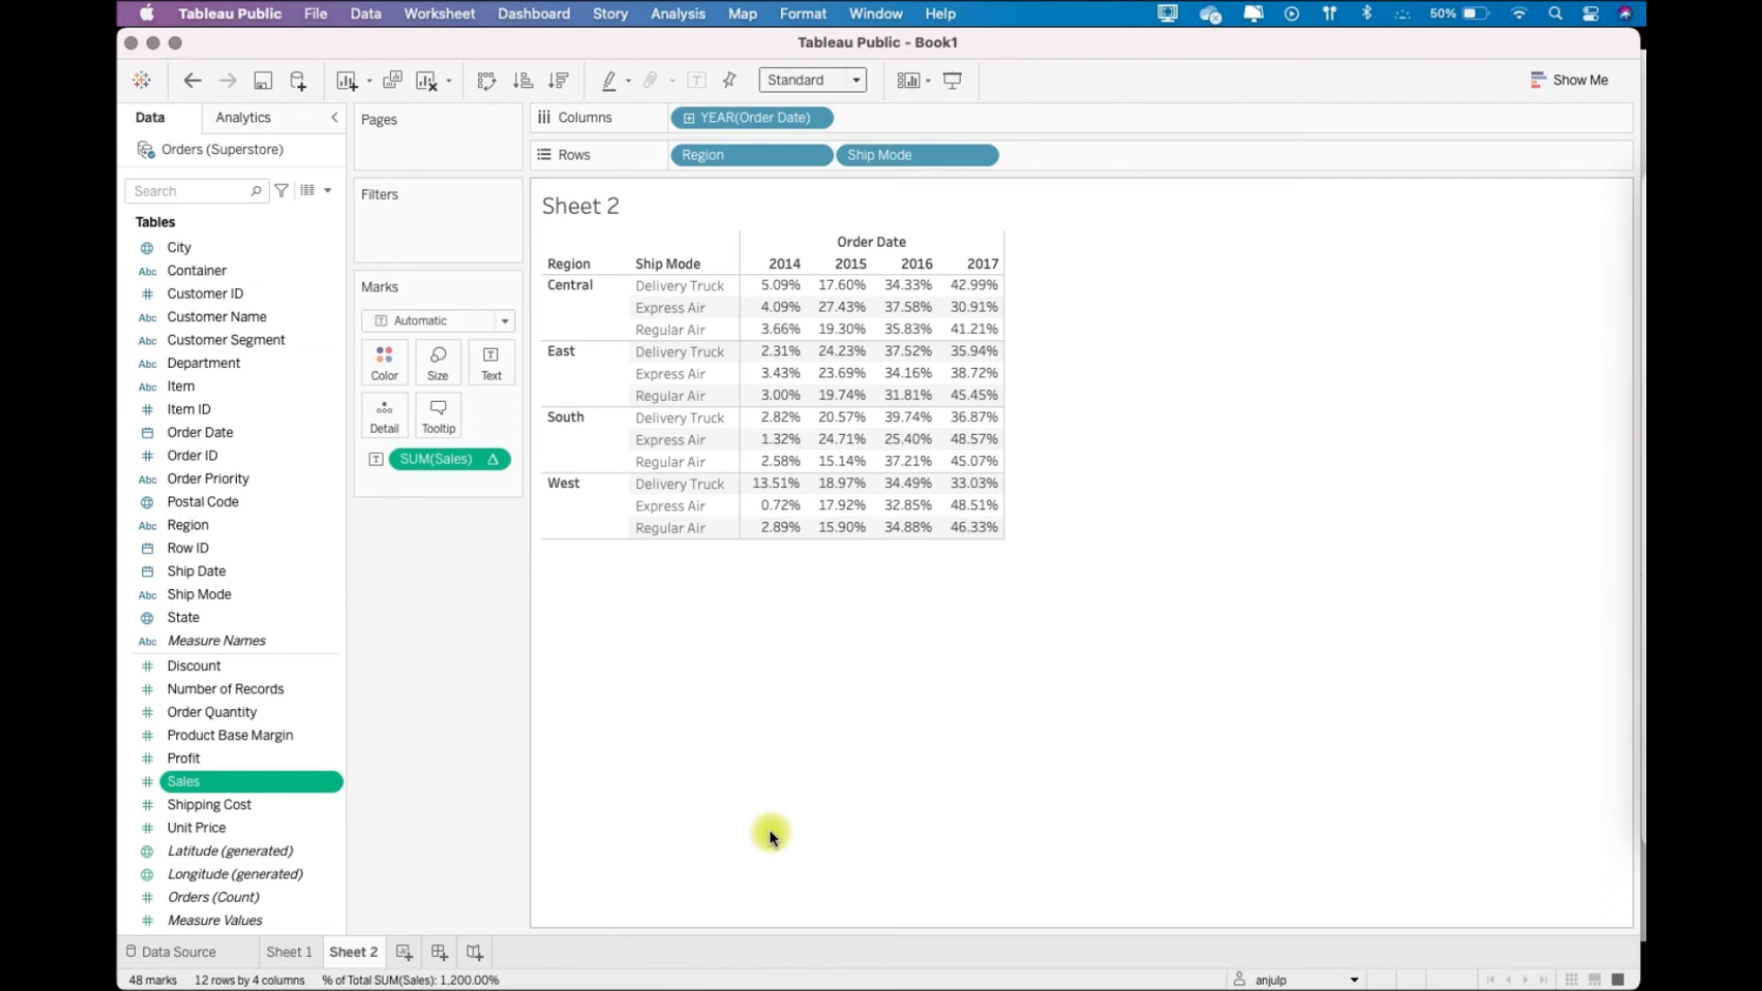
left_click(493, 459)
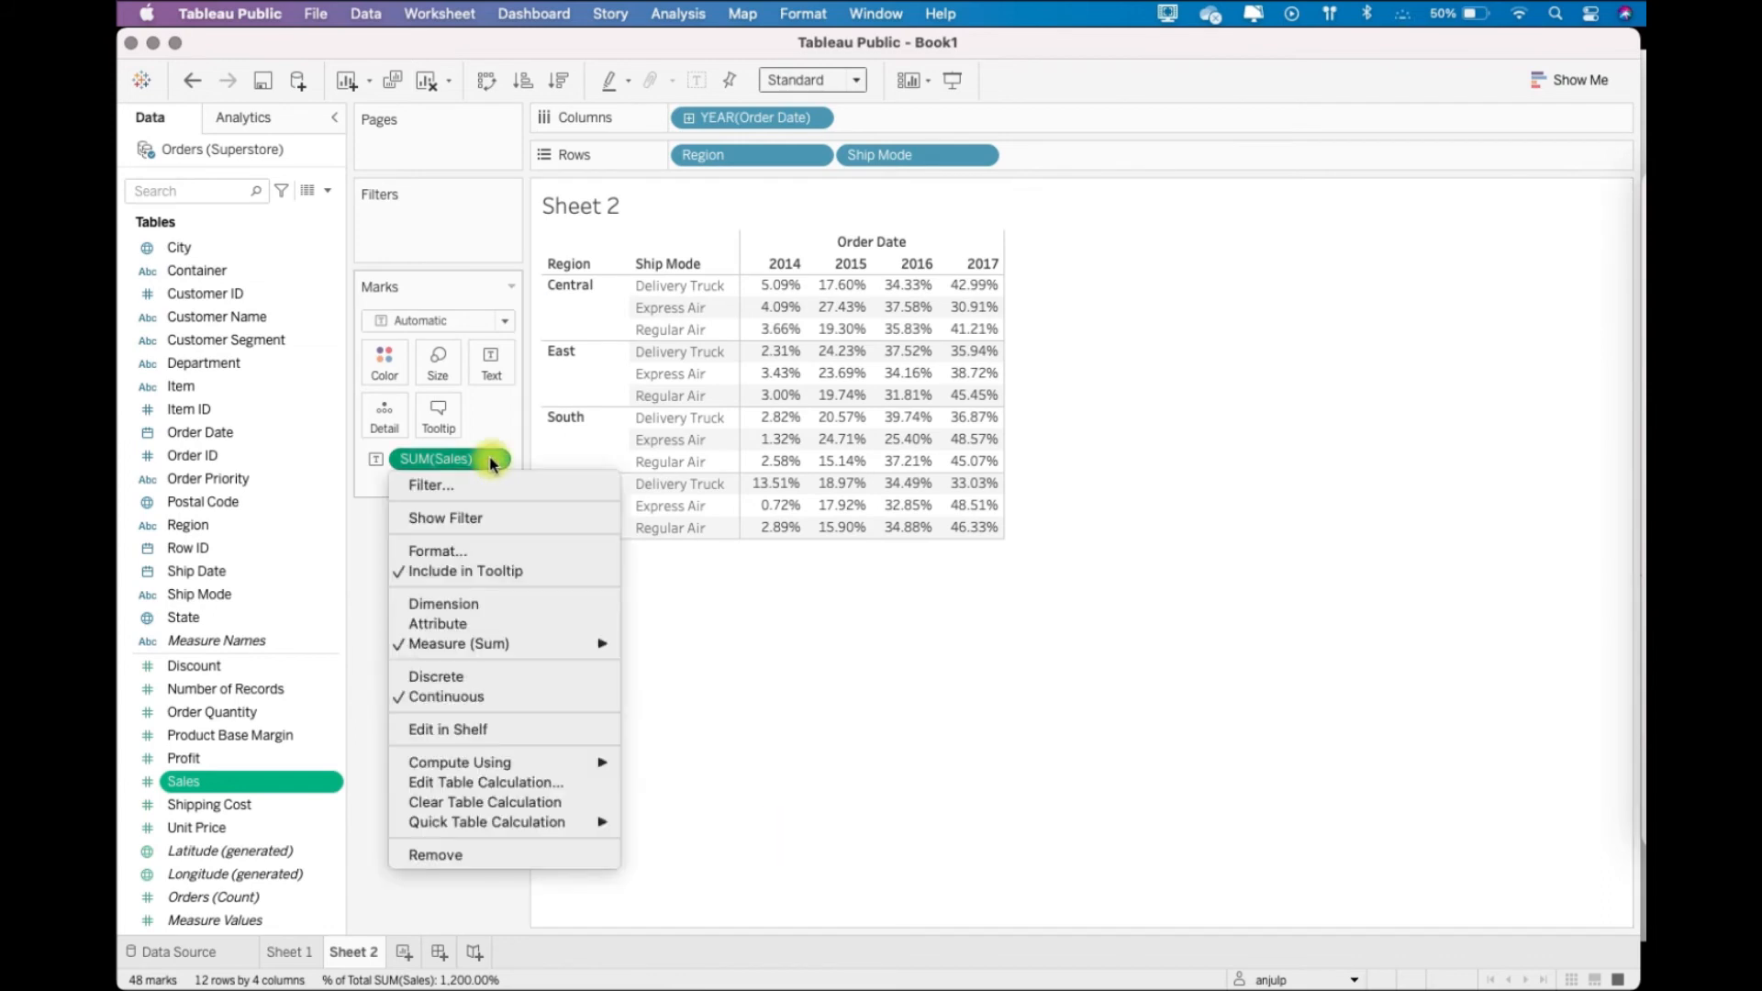
left_click(471, 783)
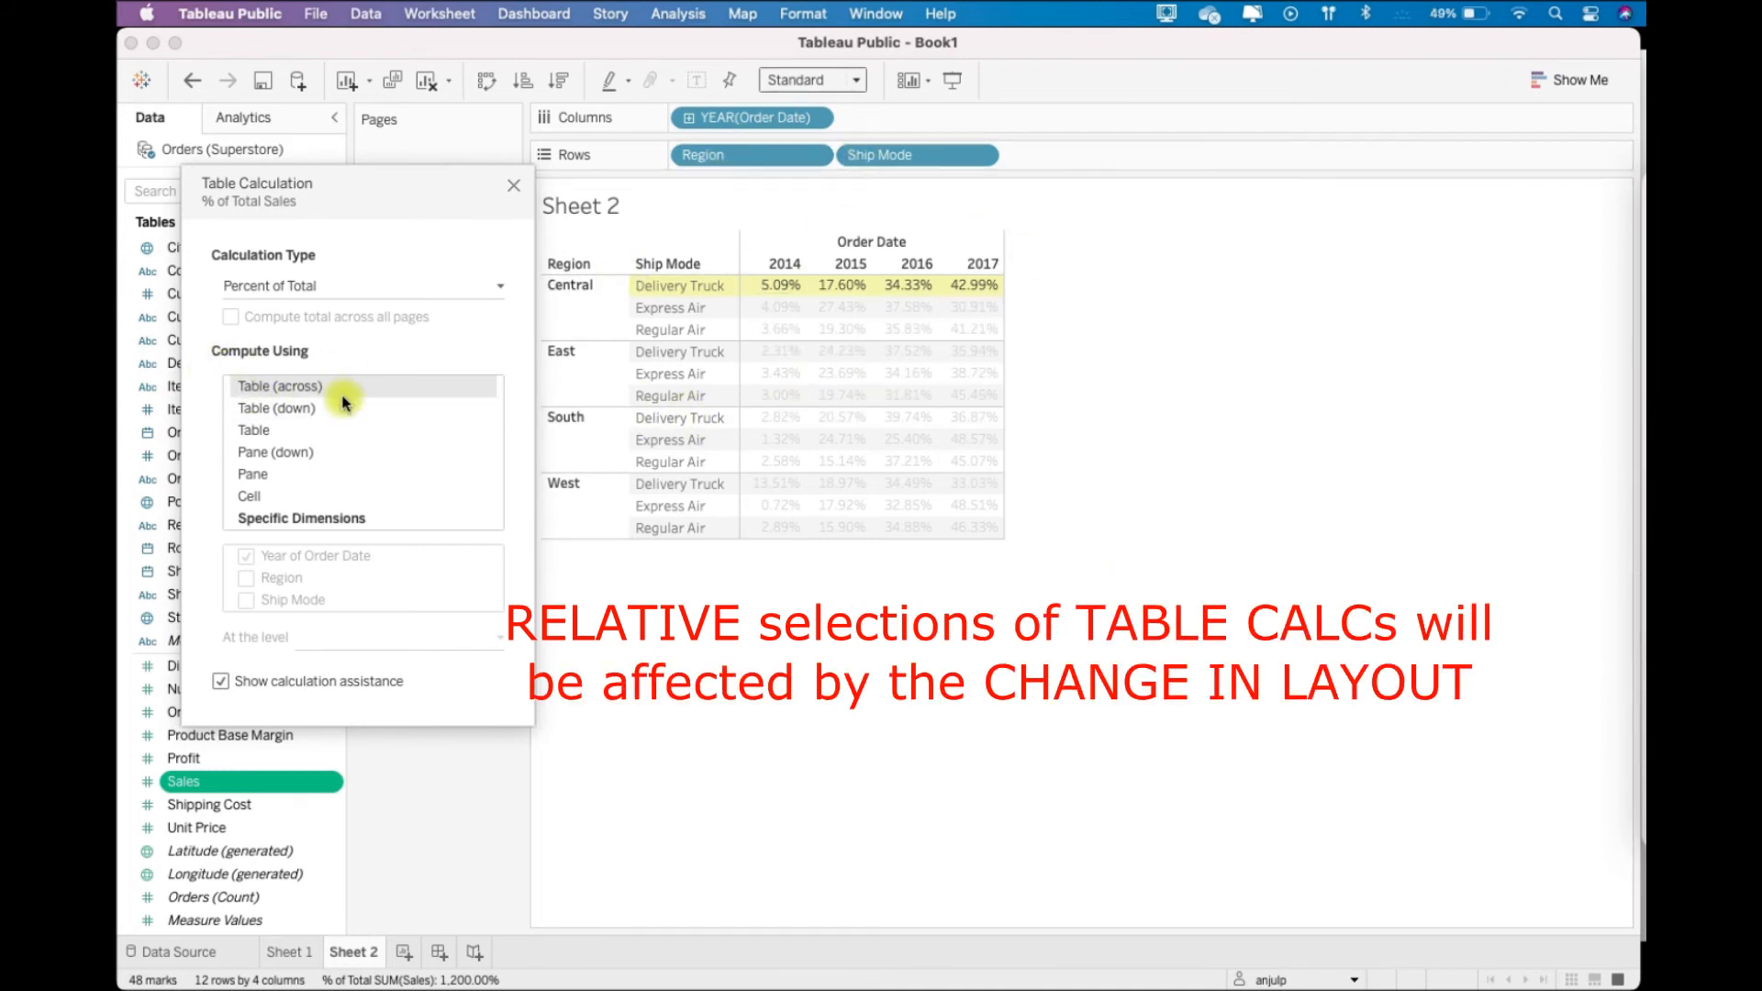
left_click(511, 188)
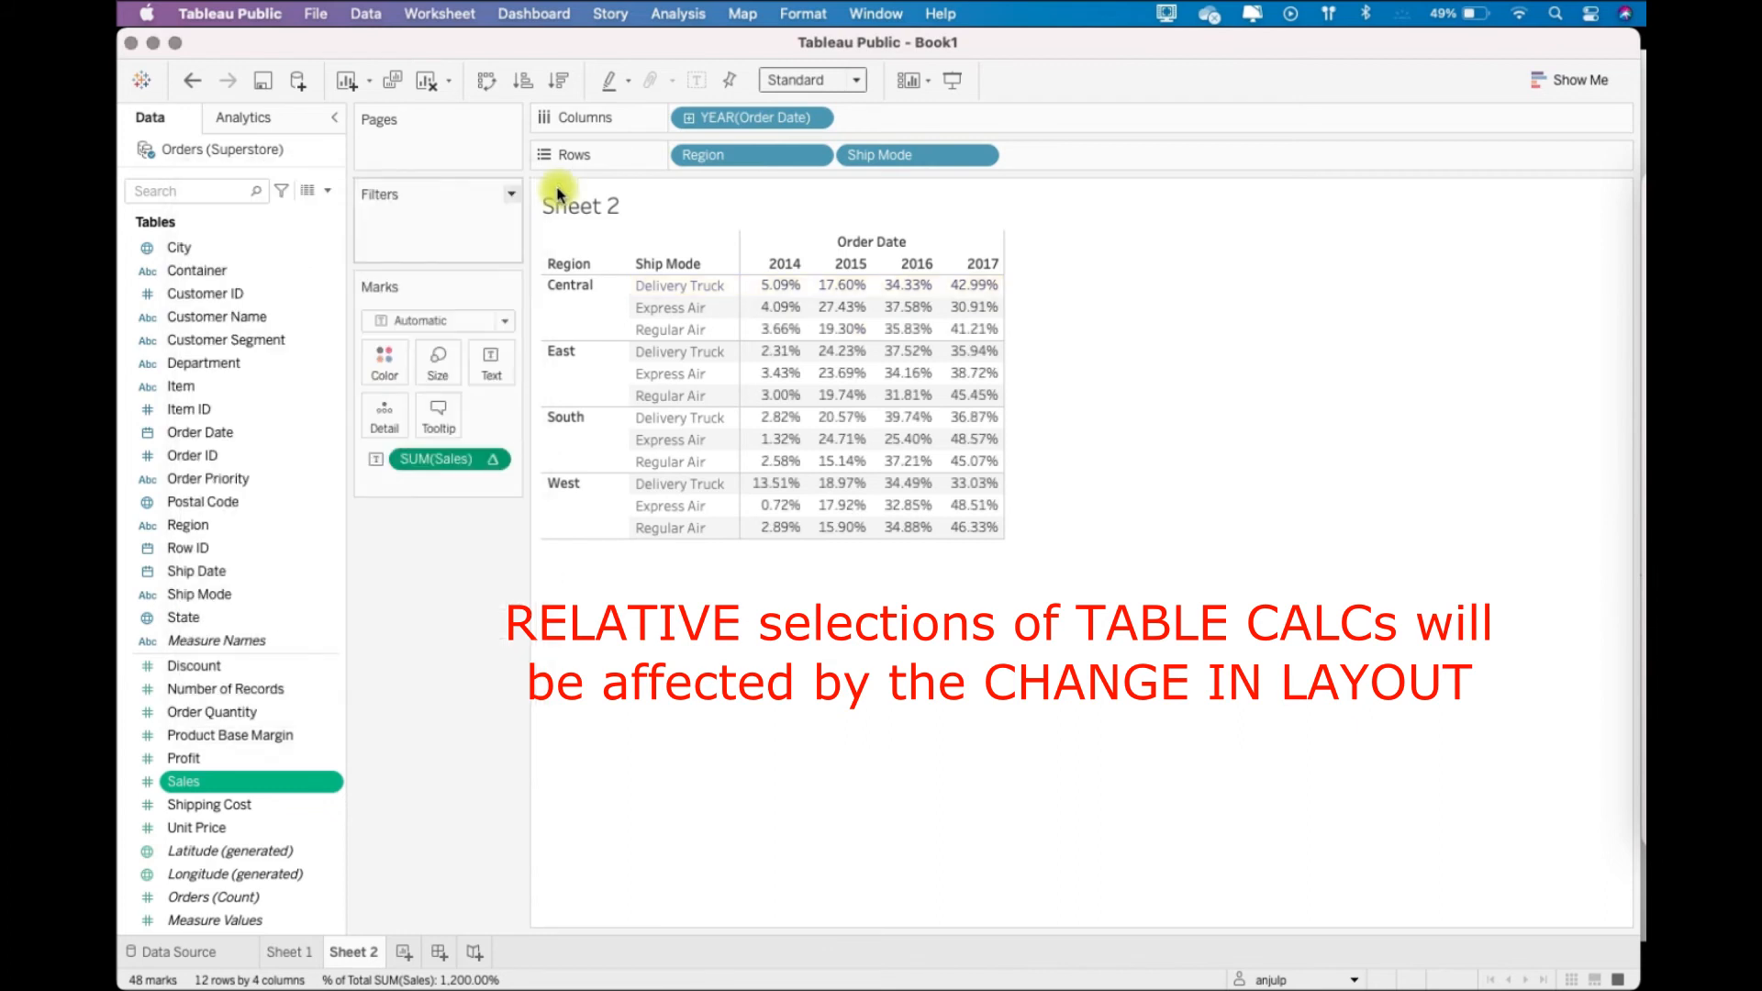
Turn the Sheet 2 crosstab into a wider line chart with percent-of-total Sales on rows and Ship Mode as the line color.
left_click_drag(437, 458, 1078, 158)
left_click_drag(894, 159, 387, 365)
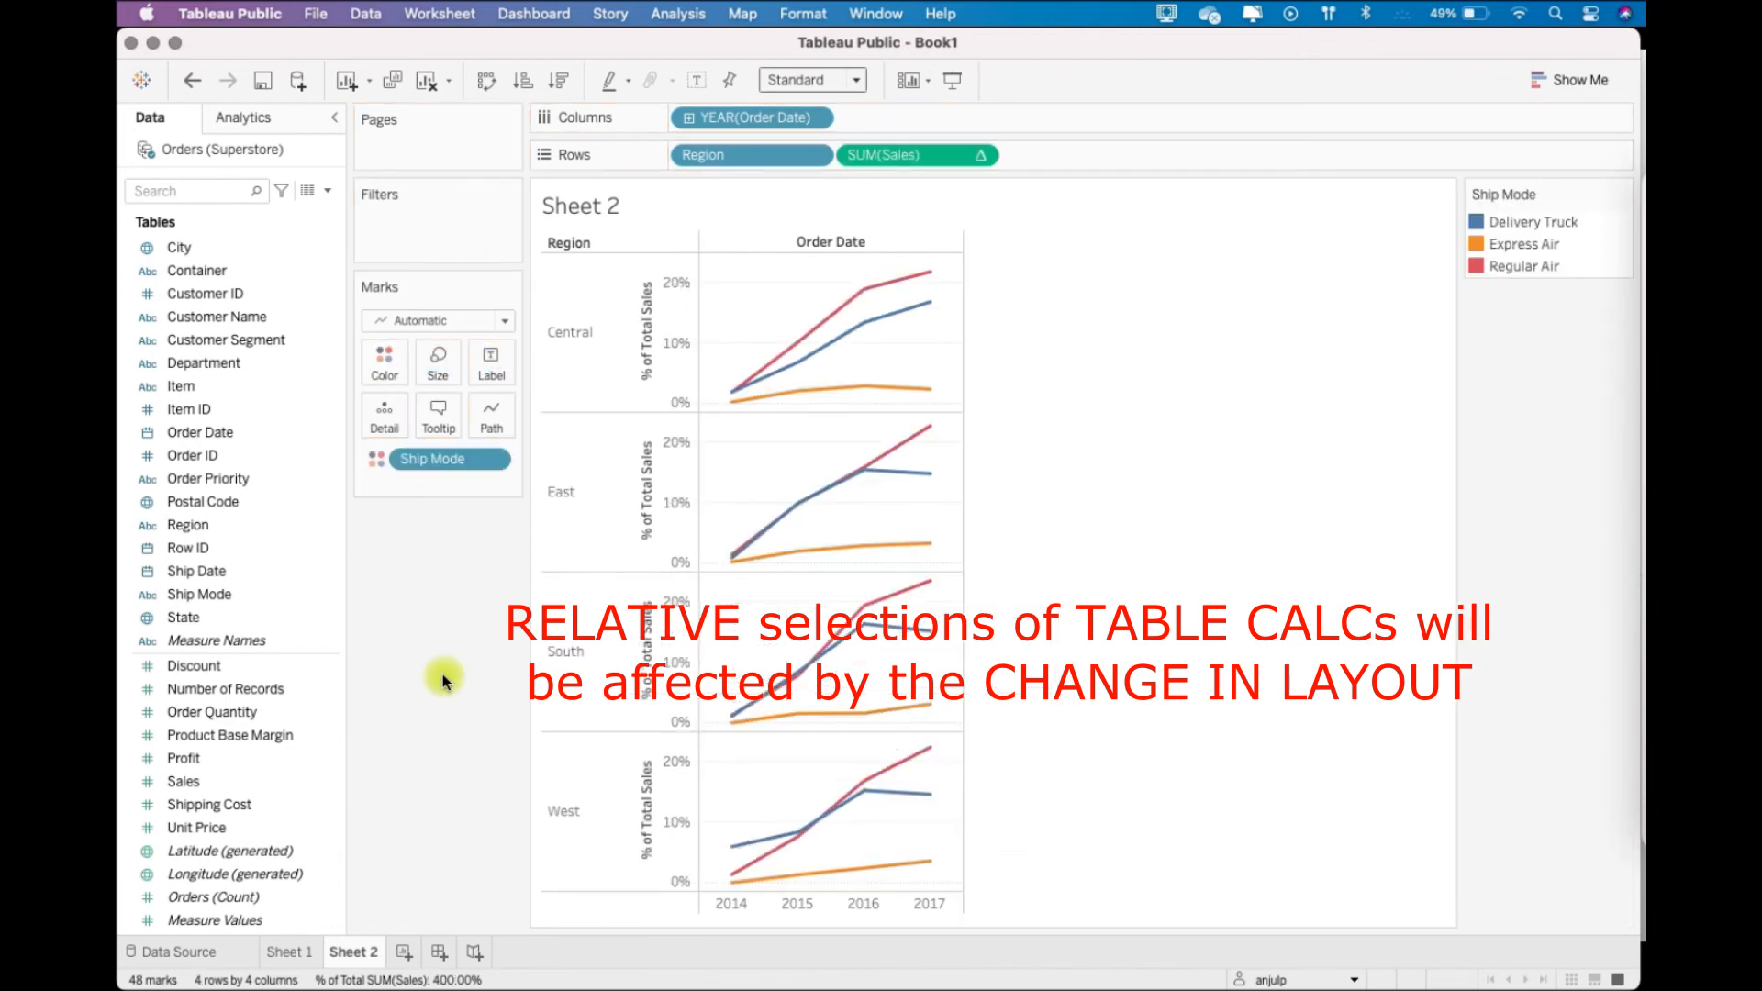
left_click_drag(961, 343, 1164, 342)
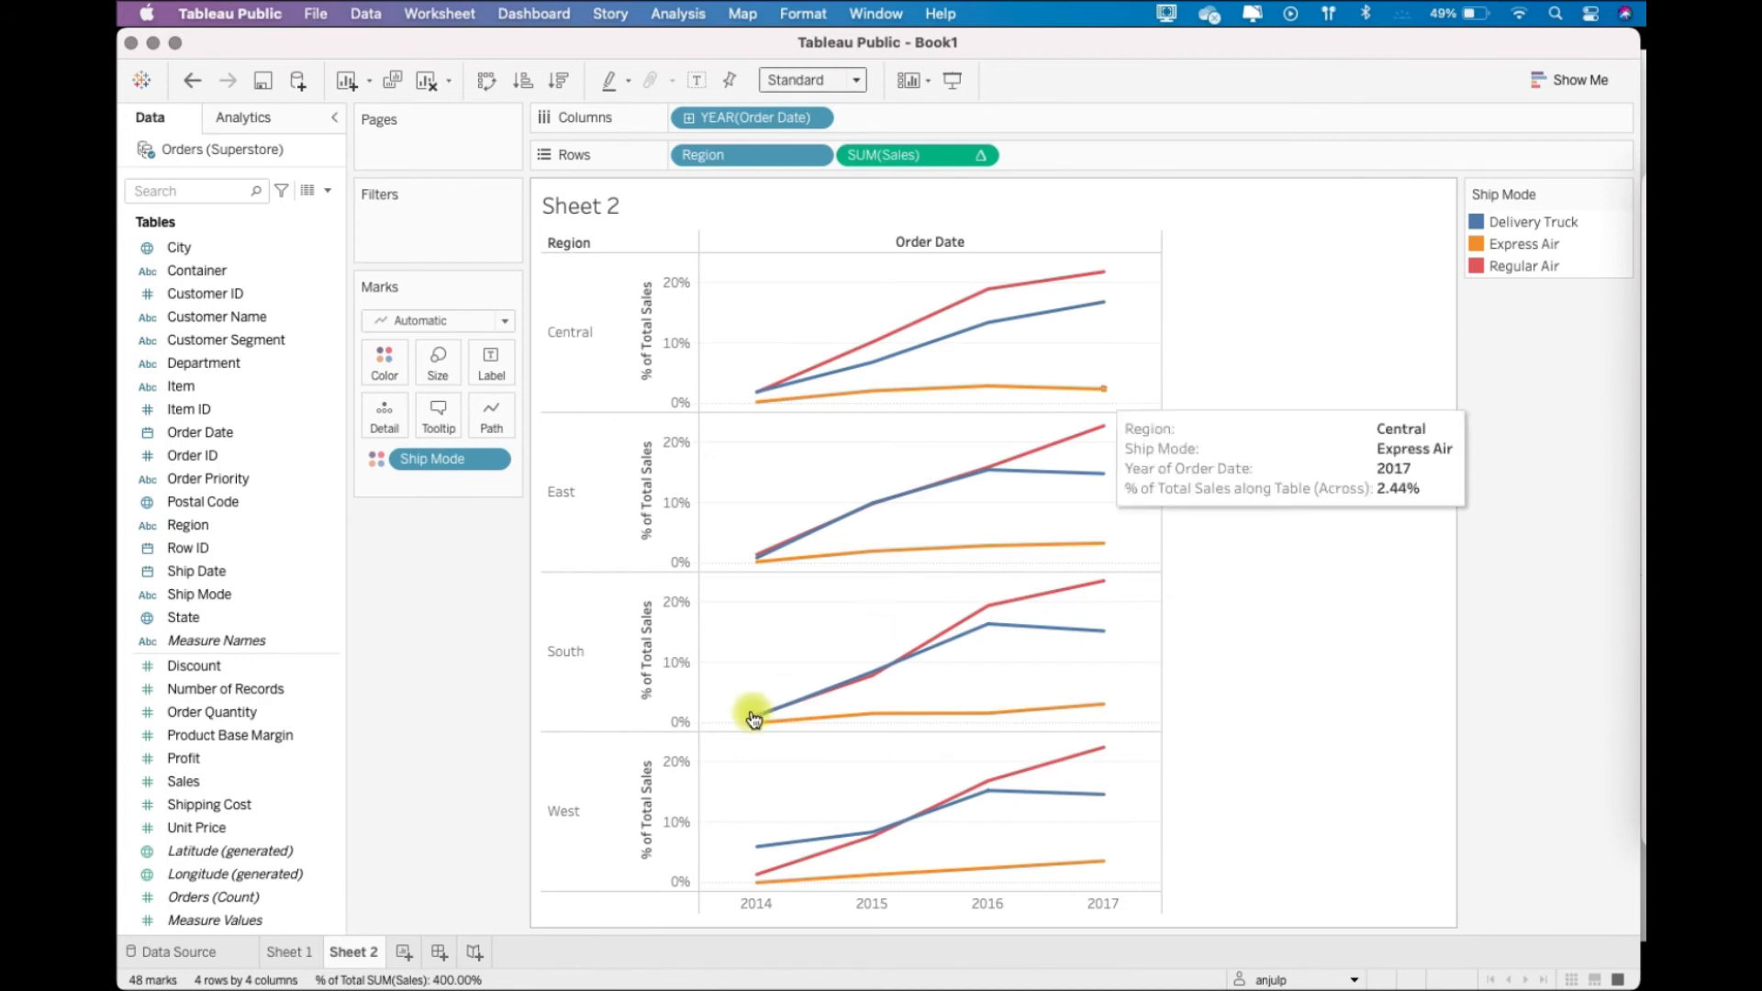
Compare the line charts on Sheet 1 and Sheet 2, and review the addressing of Sheet 2's Sales table calculation.
left_click(292, 952)
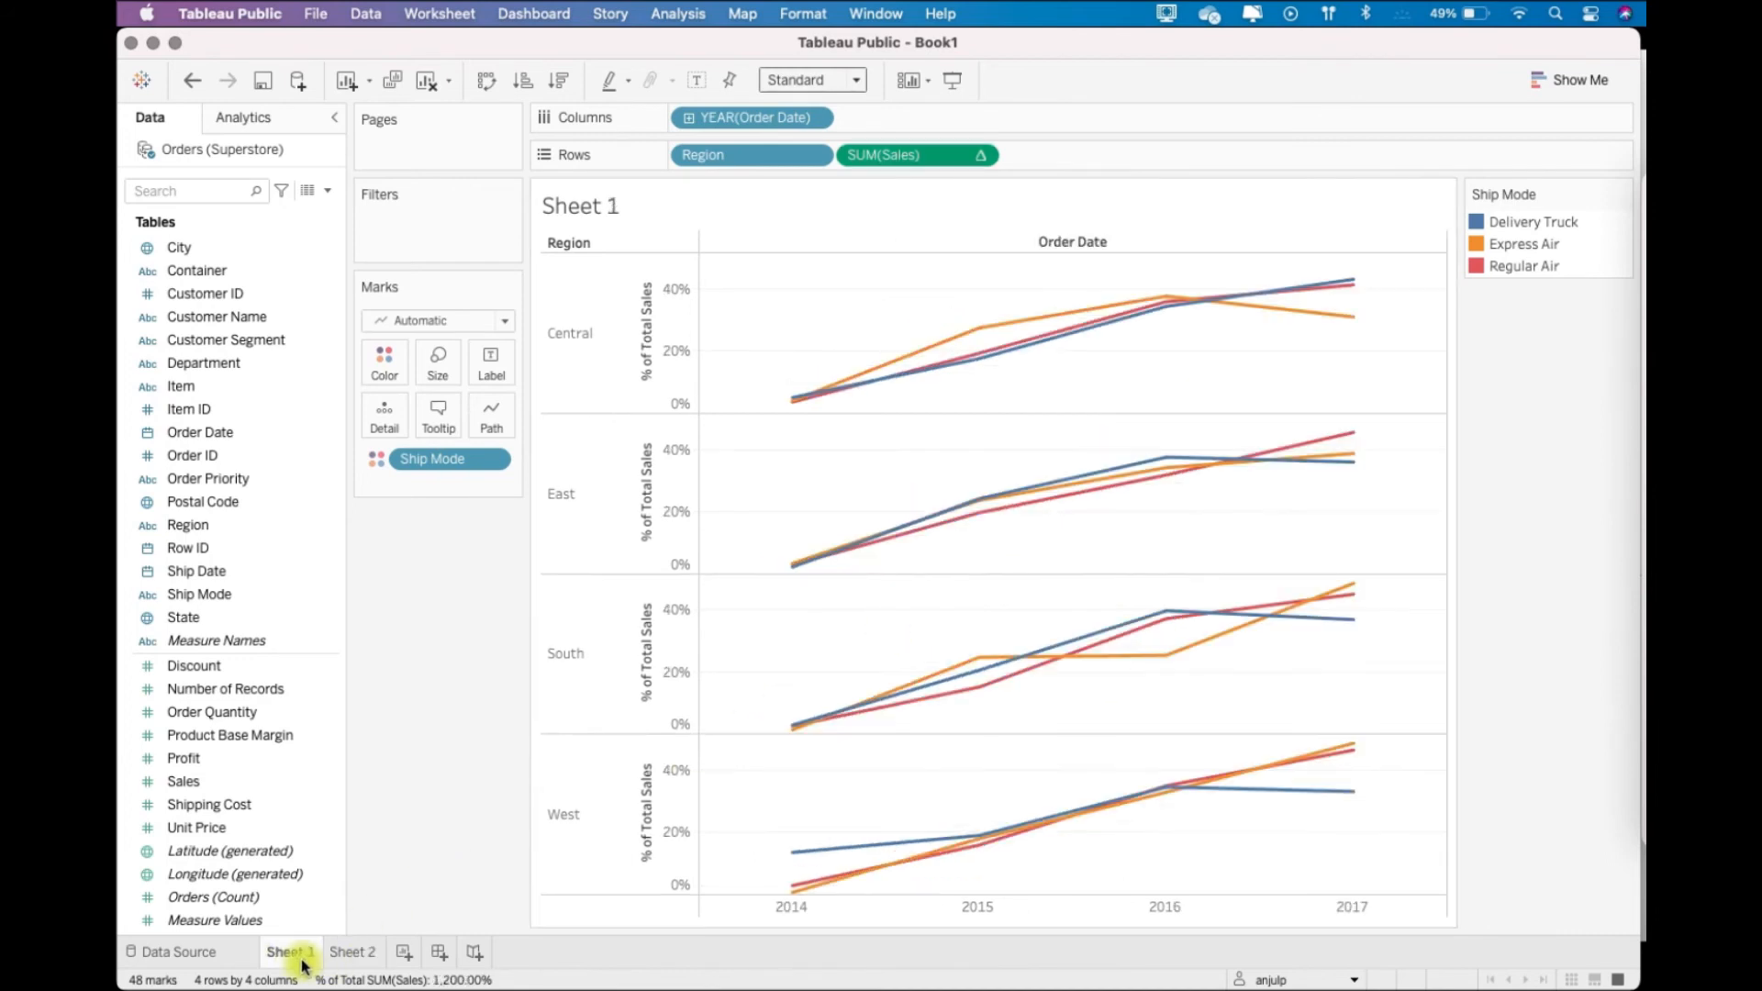
left_click(352, 959)
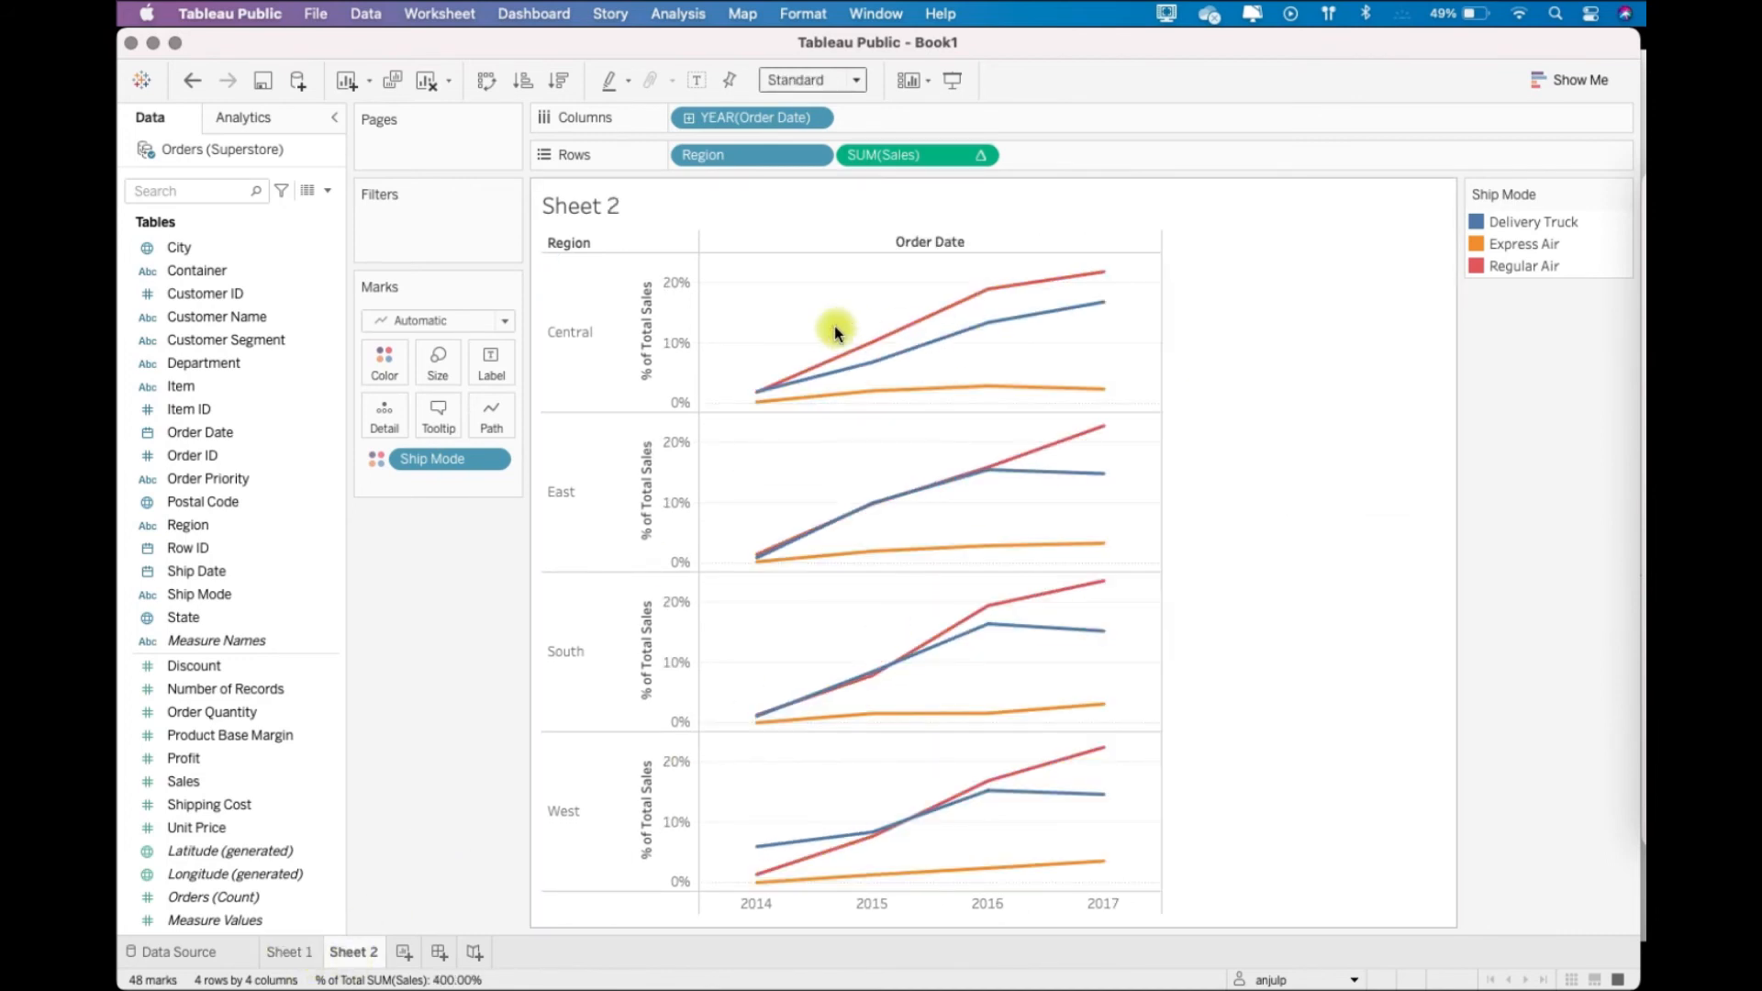
left_click(980, 155)
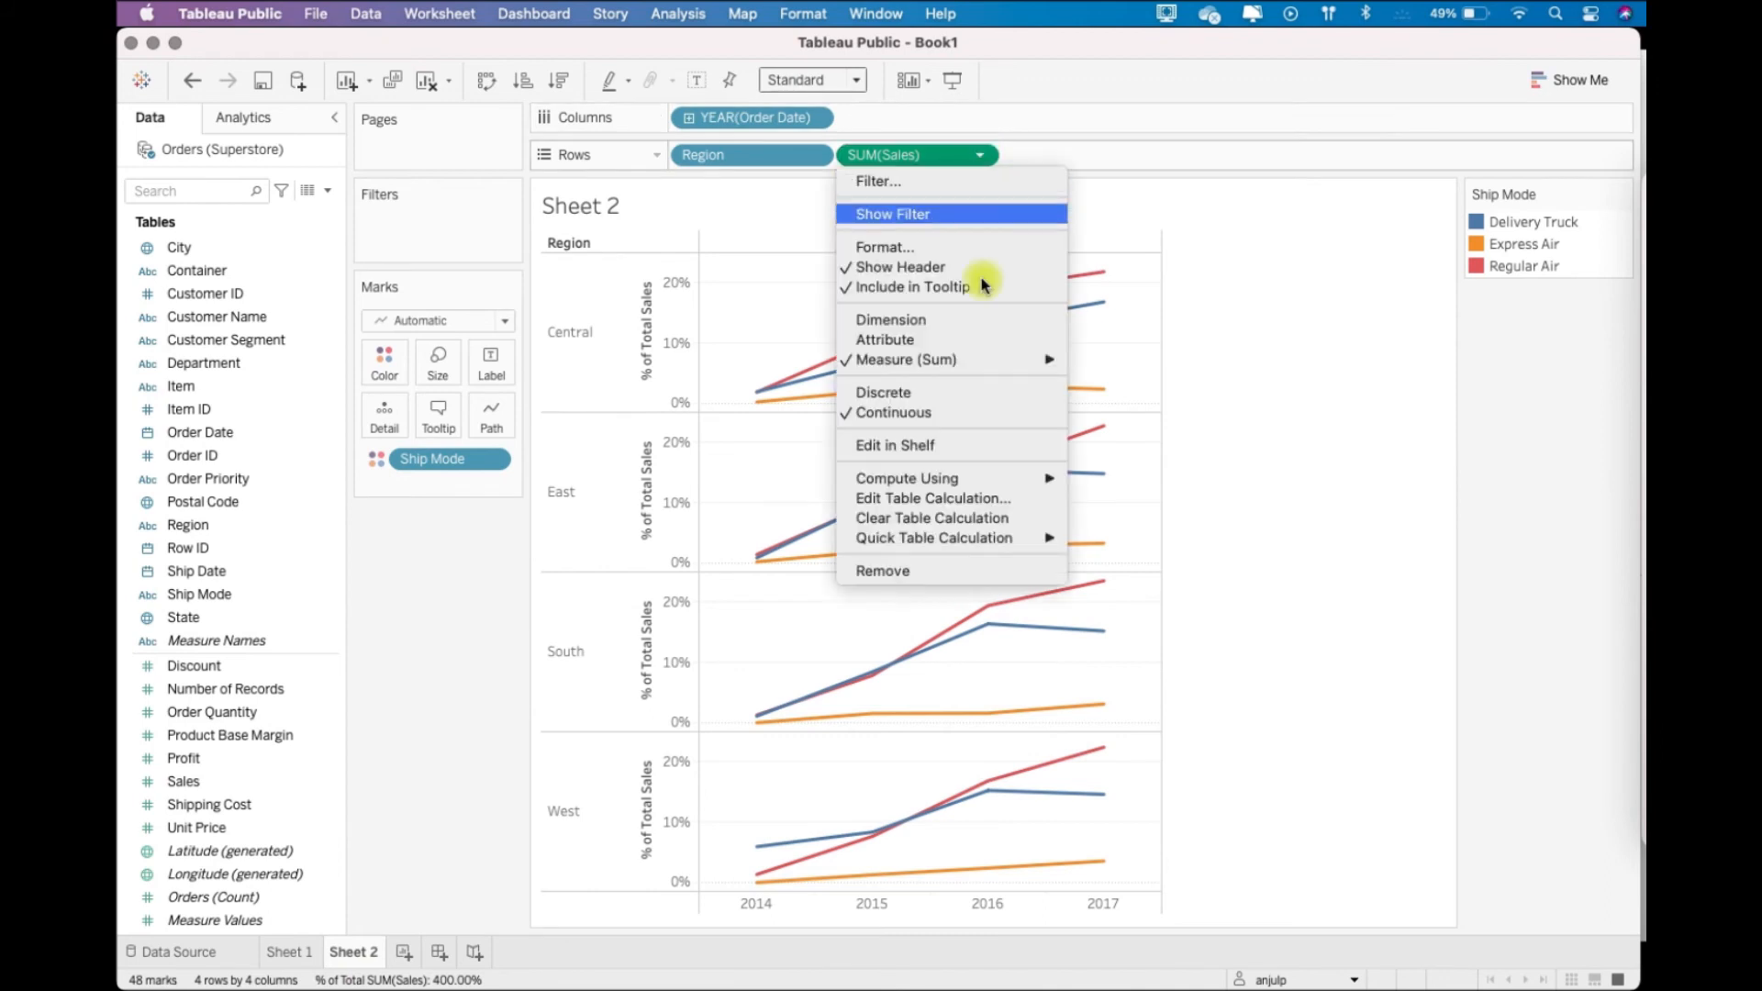
left_click(961, 497)
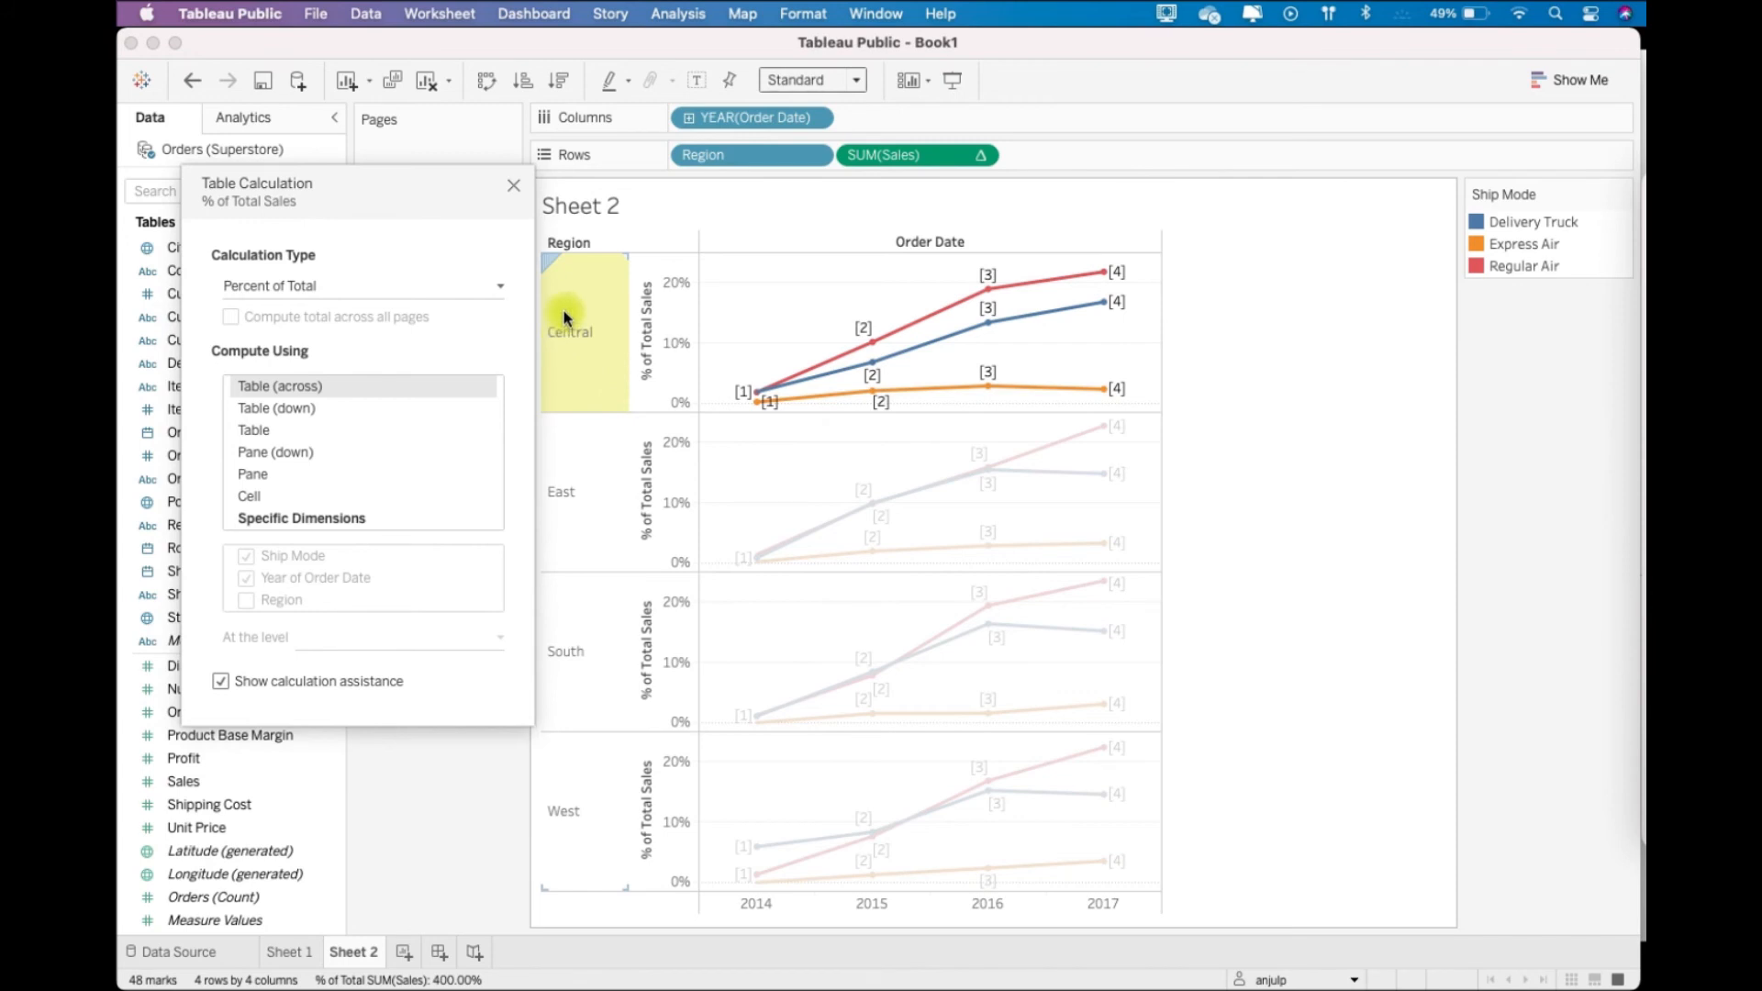
mouse_move(750, 397)
left_click(513, 186)
Select every point of all three ship modes in the Central pane of Sheet 2 and examine their combined percent of total.
mouse_move(740, 273)
left_mouse_down()
mouse_move(1087, 408)
mouse_move(1149, 407)
mouse_move(906, 275)
mouse_move(716, 266)
mouse_move(730, 275)
left_mouse_up()
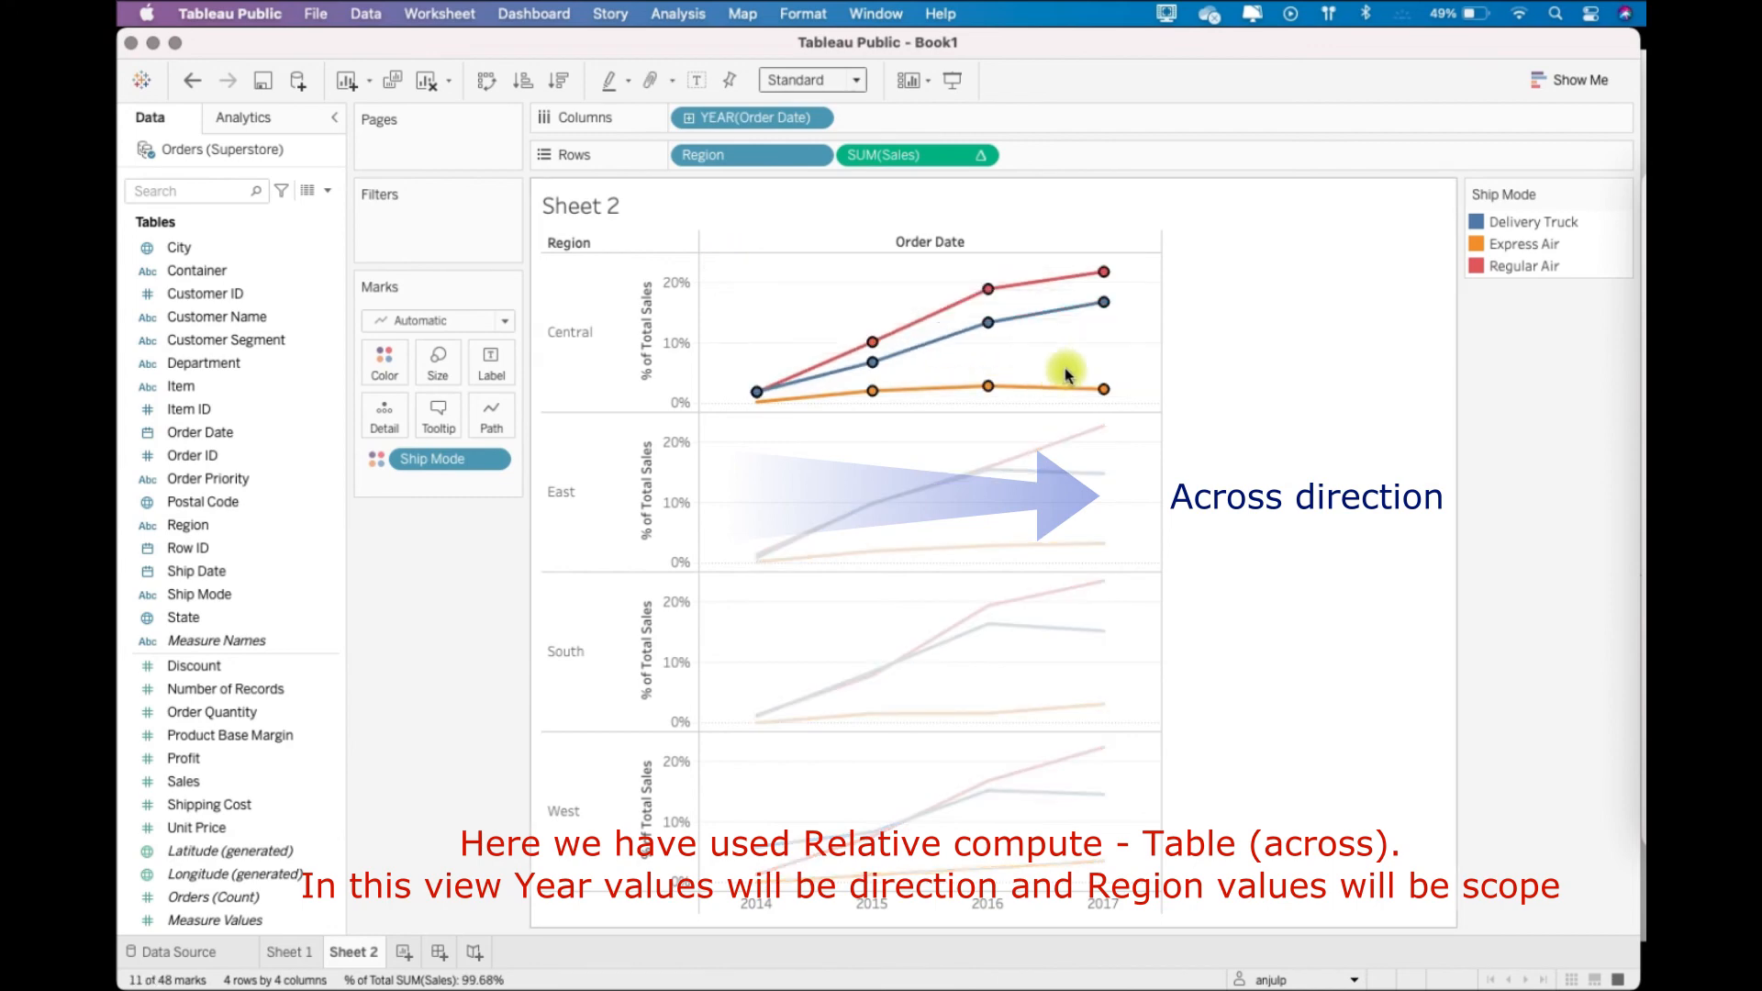
left_click(1133, 396)
left_click_drag(1134, 404, 703, 256)
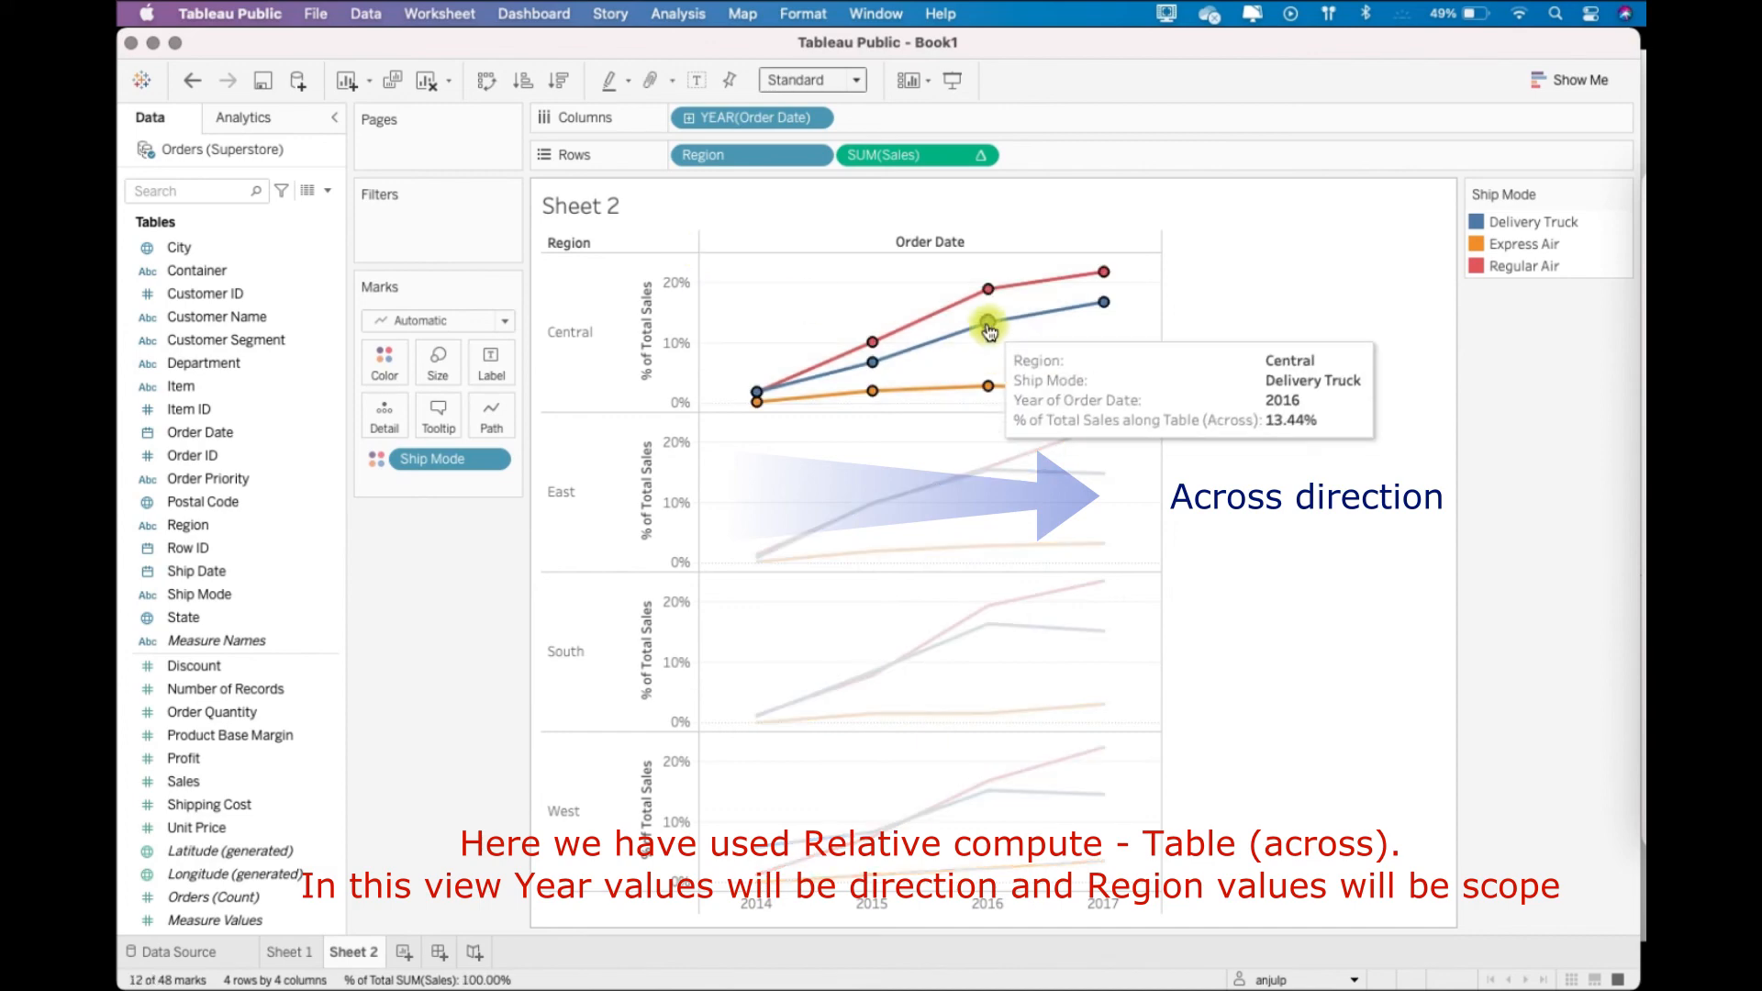
mouse_move(1134, 394)
left_mouse_down()
mouse_move(730, 290)
mouse_move(748, 301)
mouse_move(734, 272)
mouse_move(1150, 415)
left_mouse_up()
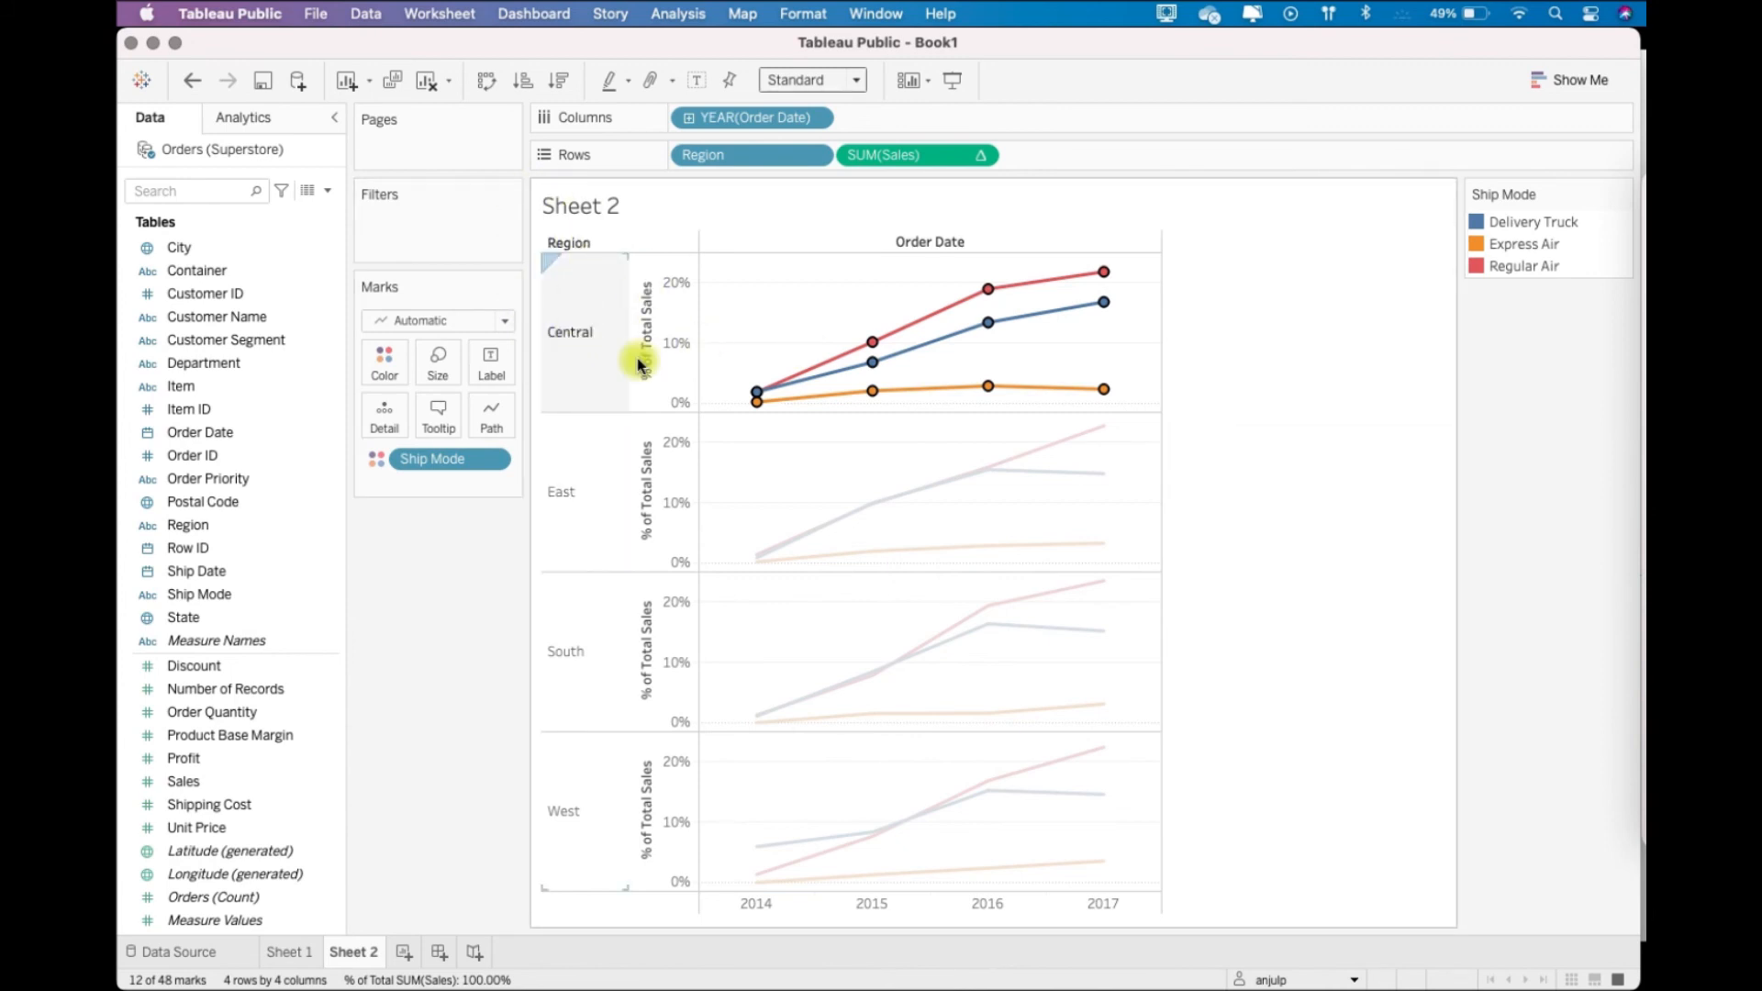
mouse_move(1021, 336)
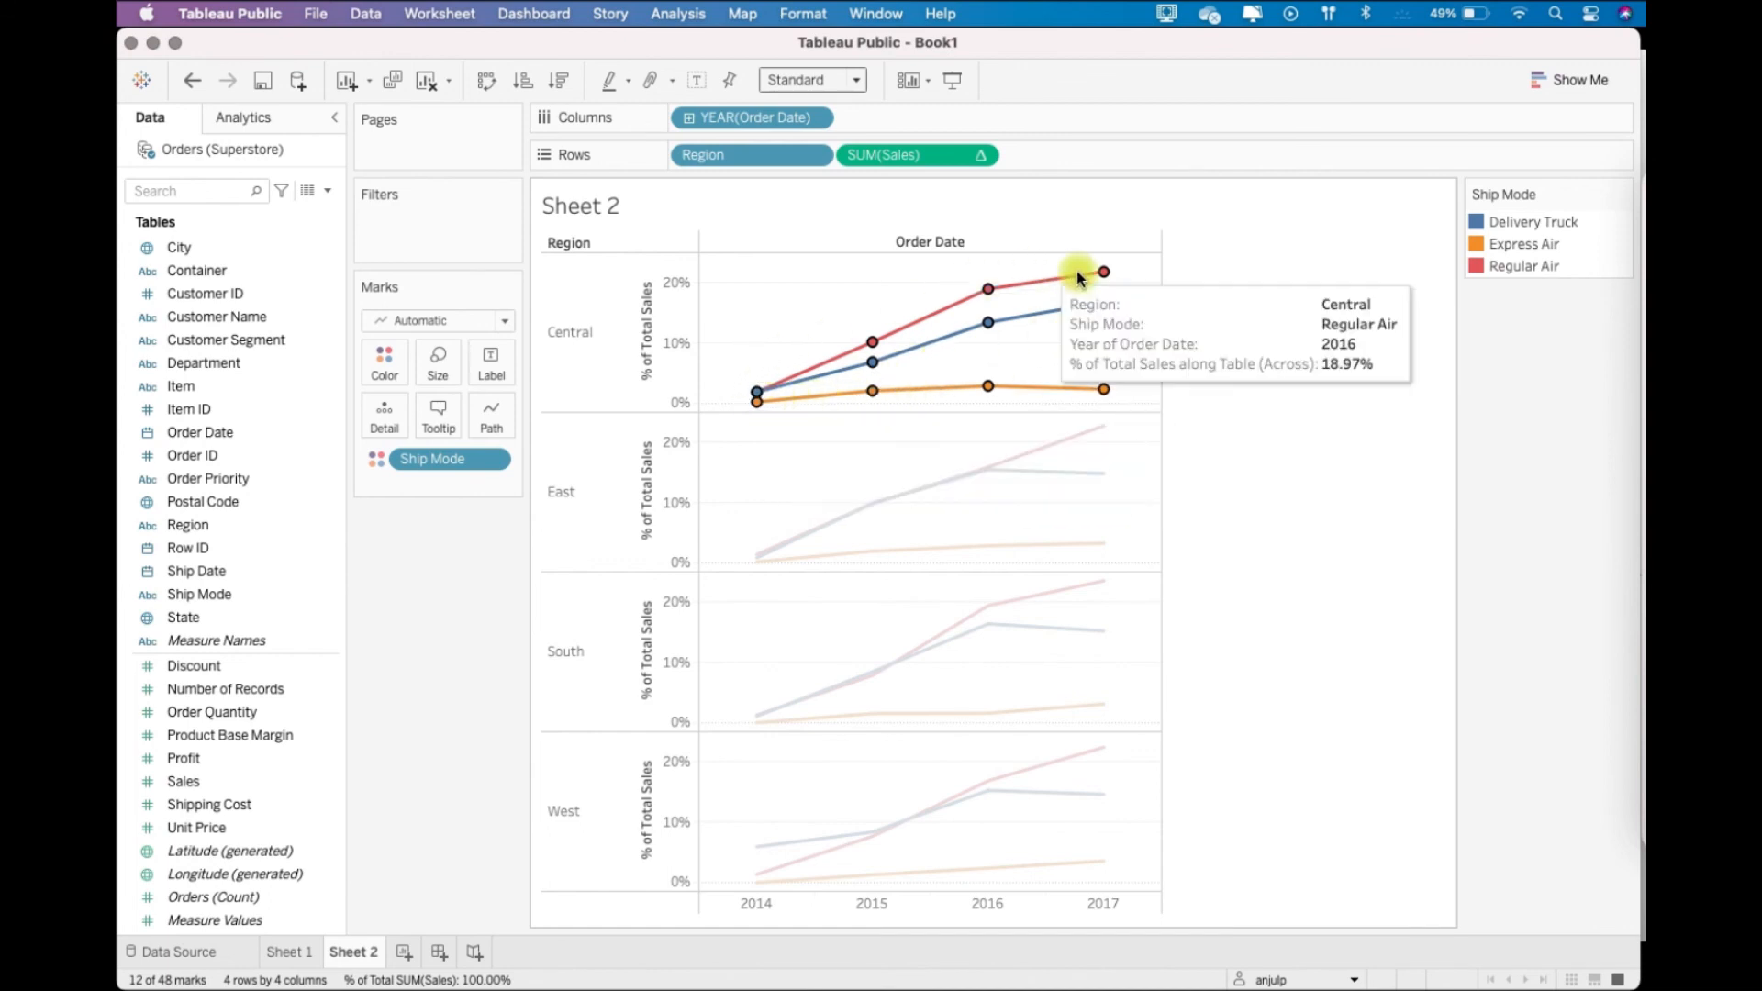
mouse_move(894, 384)
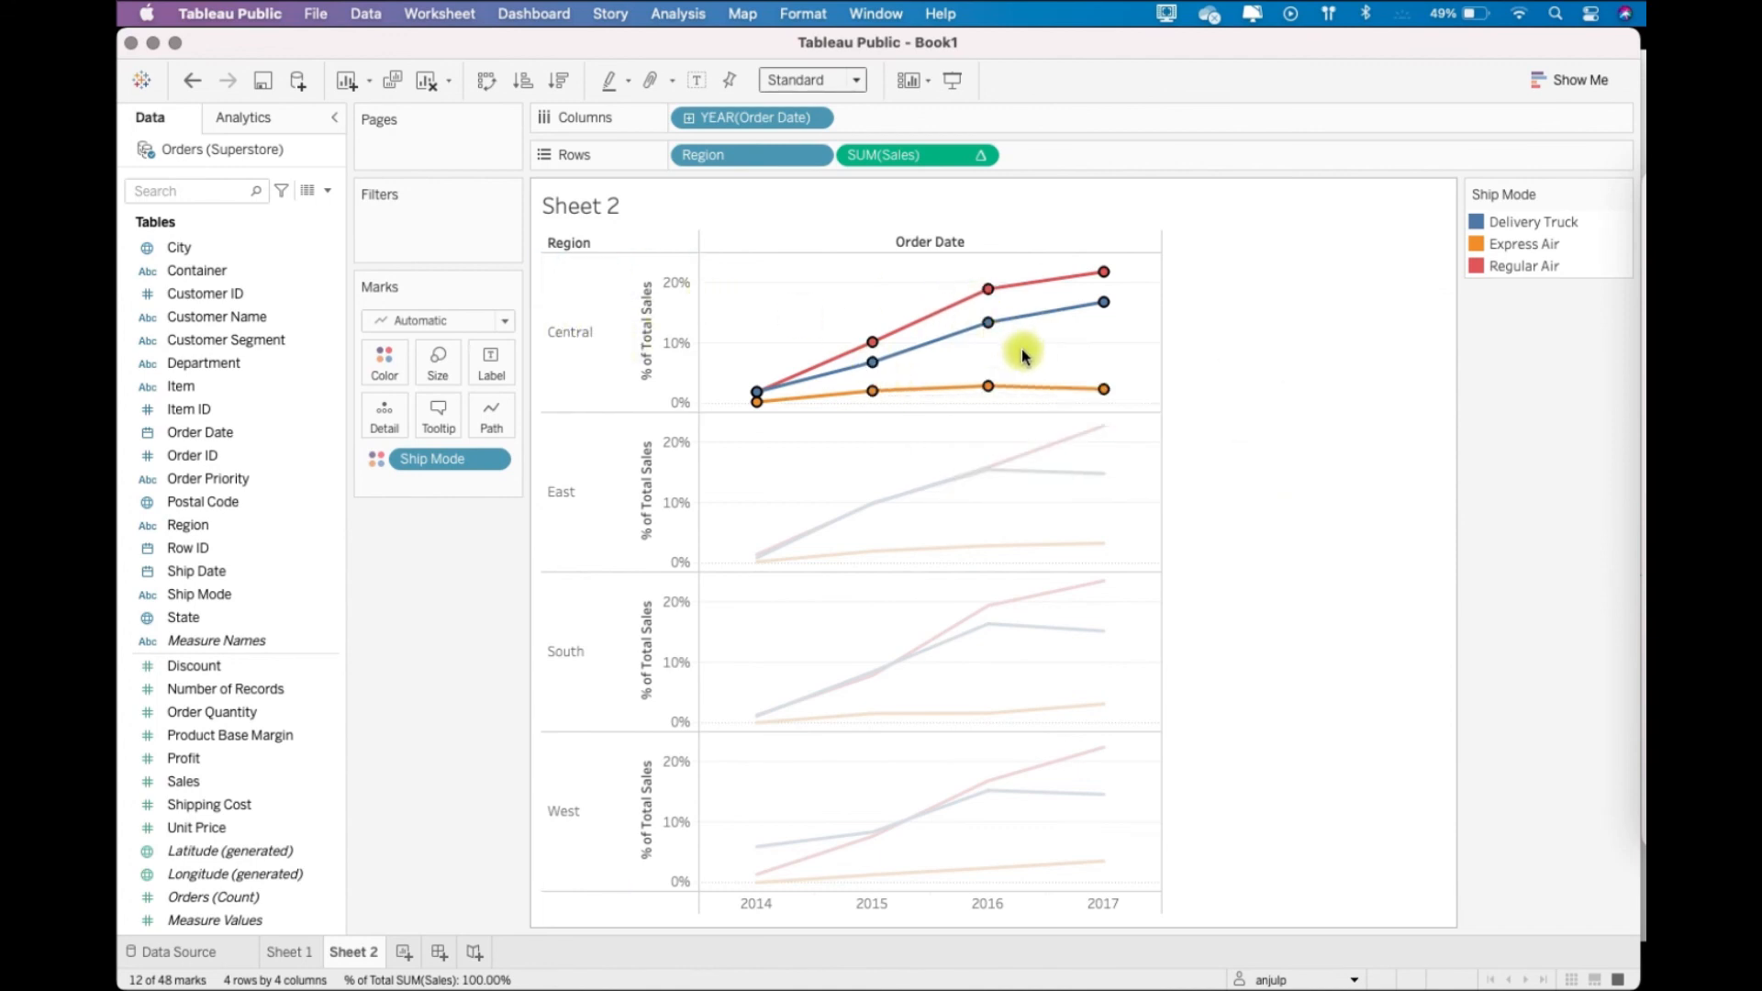
Select the Express Air points for 2014 to 2017 in the Central pane of Sheet 1 and examine their combined percent of total.
left_click(296, 956)
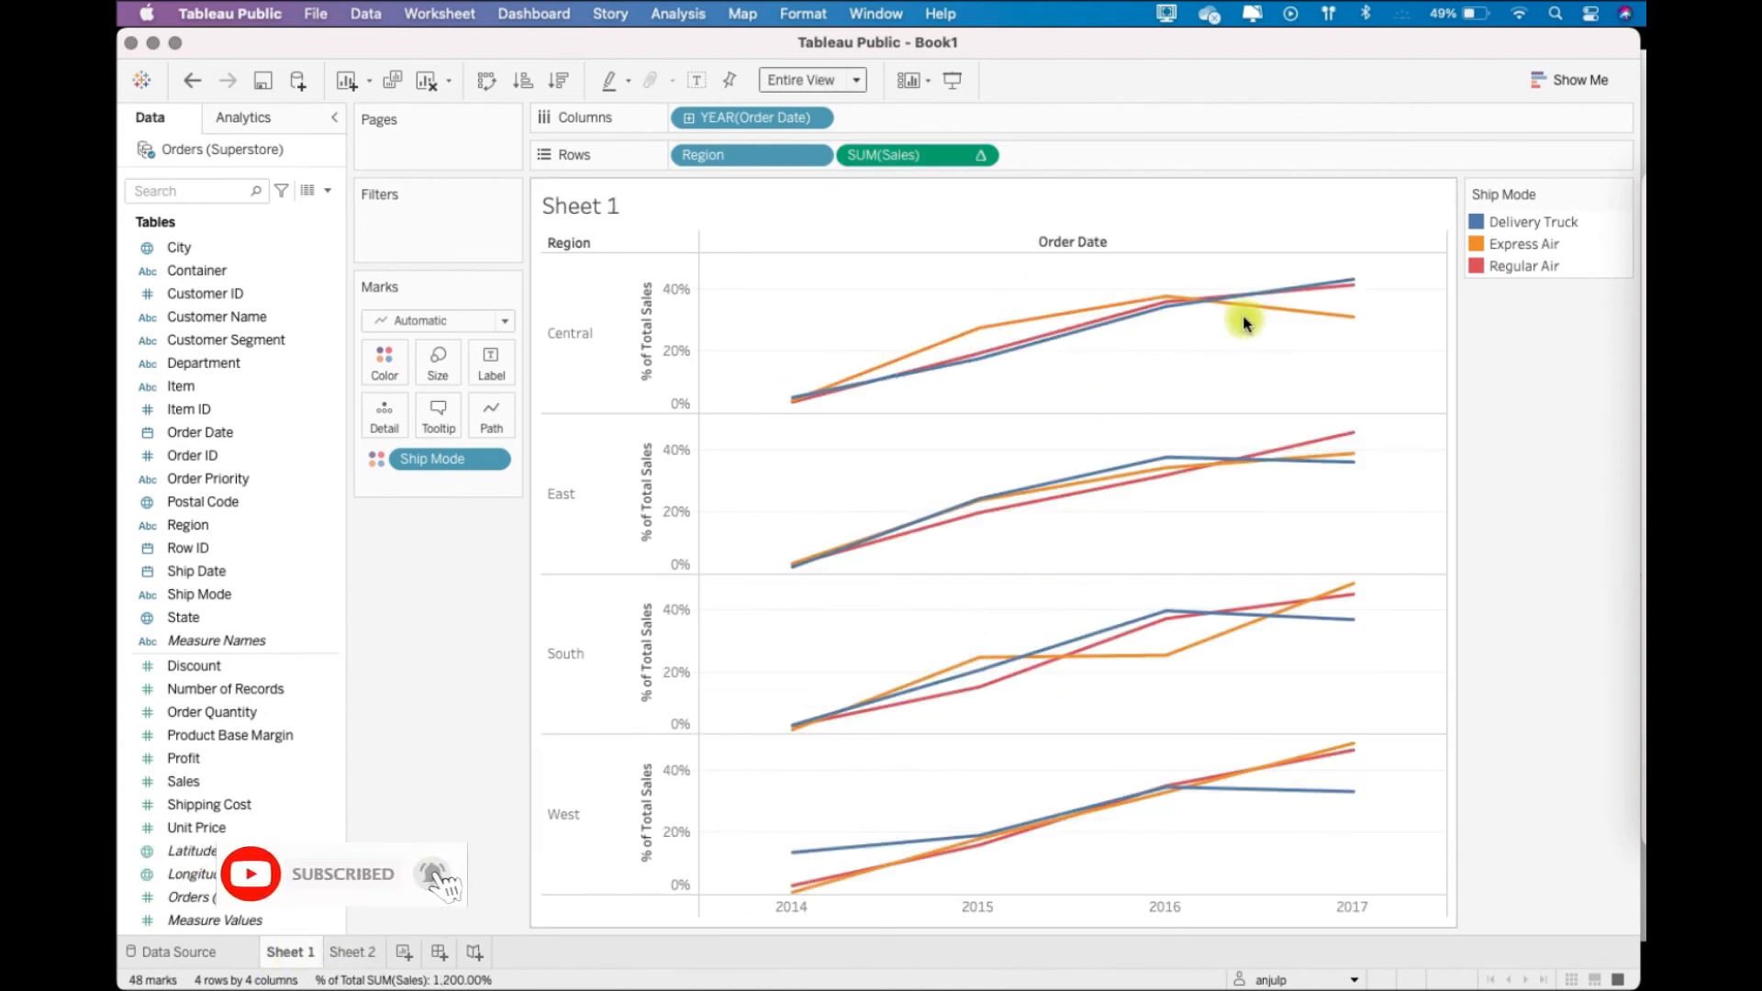
mouse_move(952, 337)
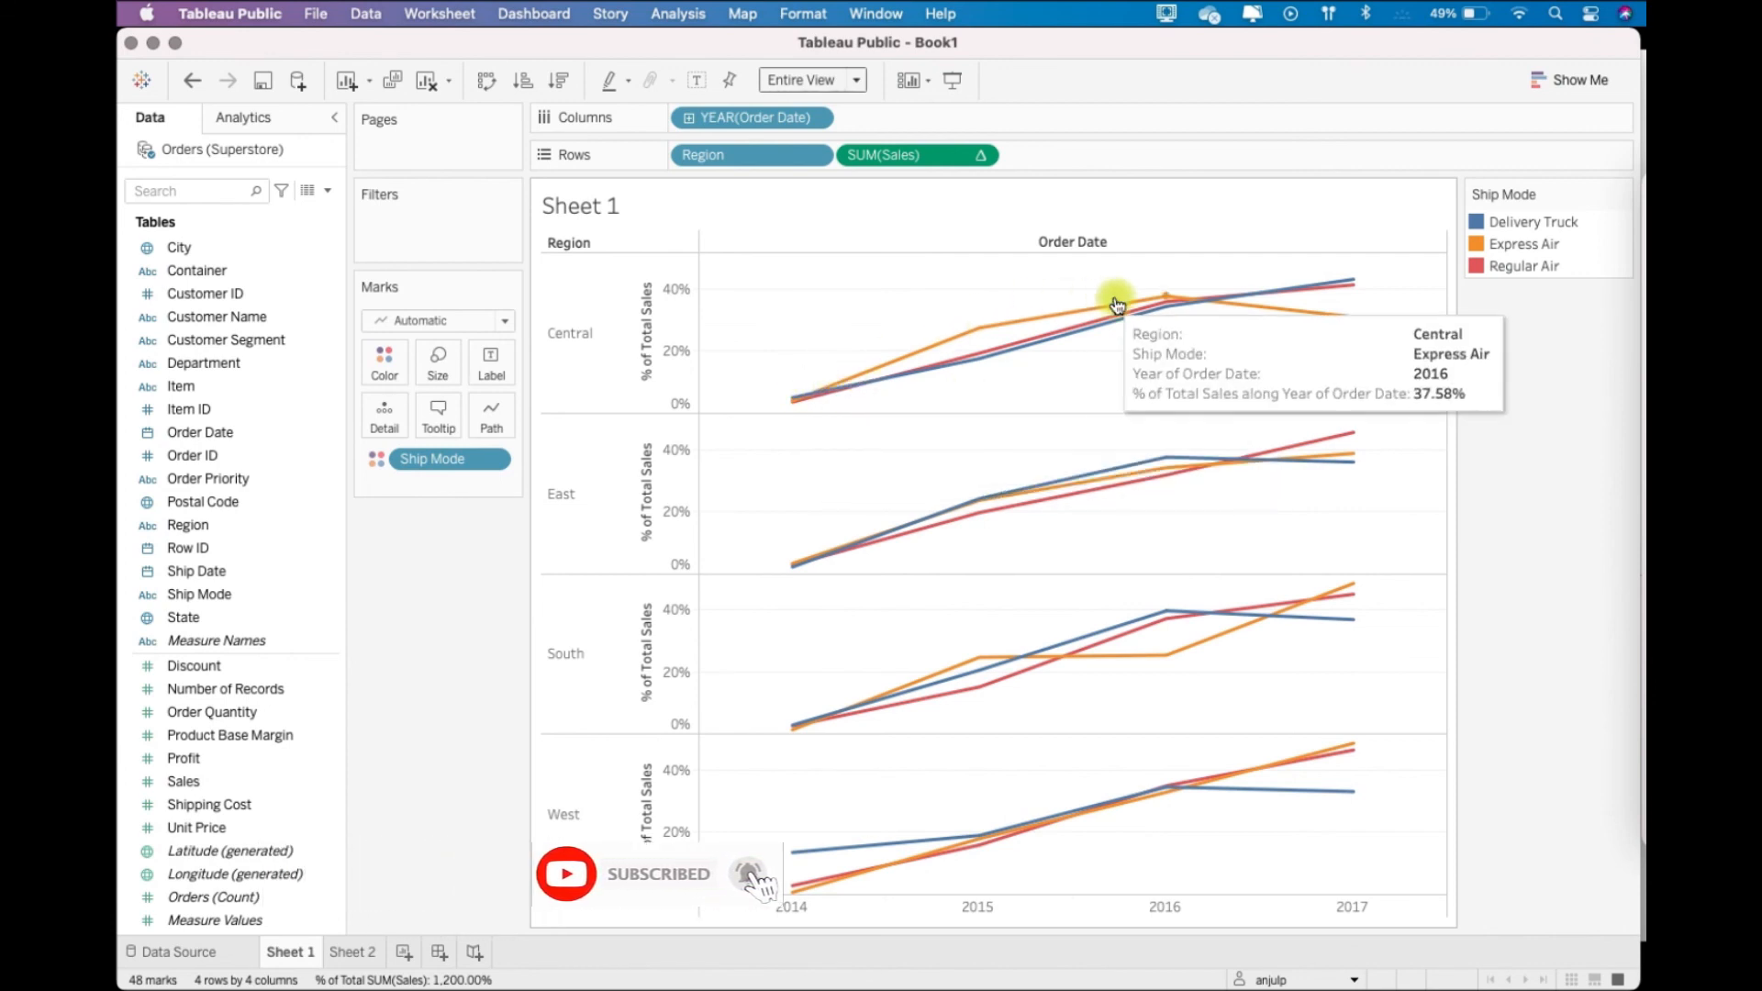
mouse_move(1355, 323)
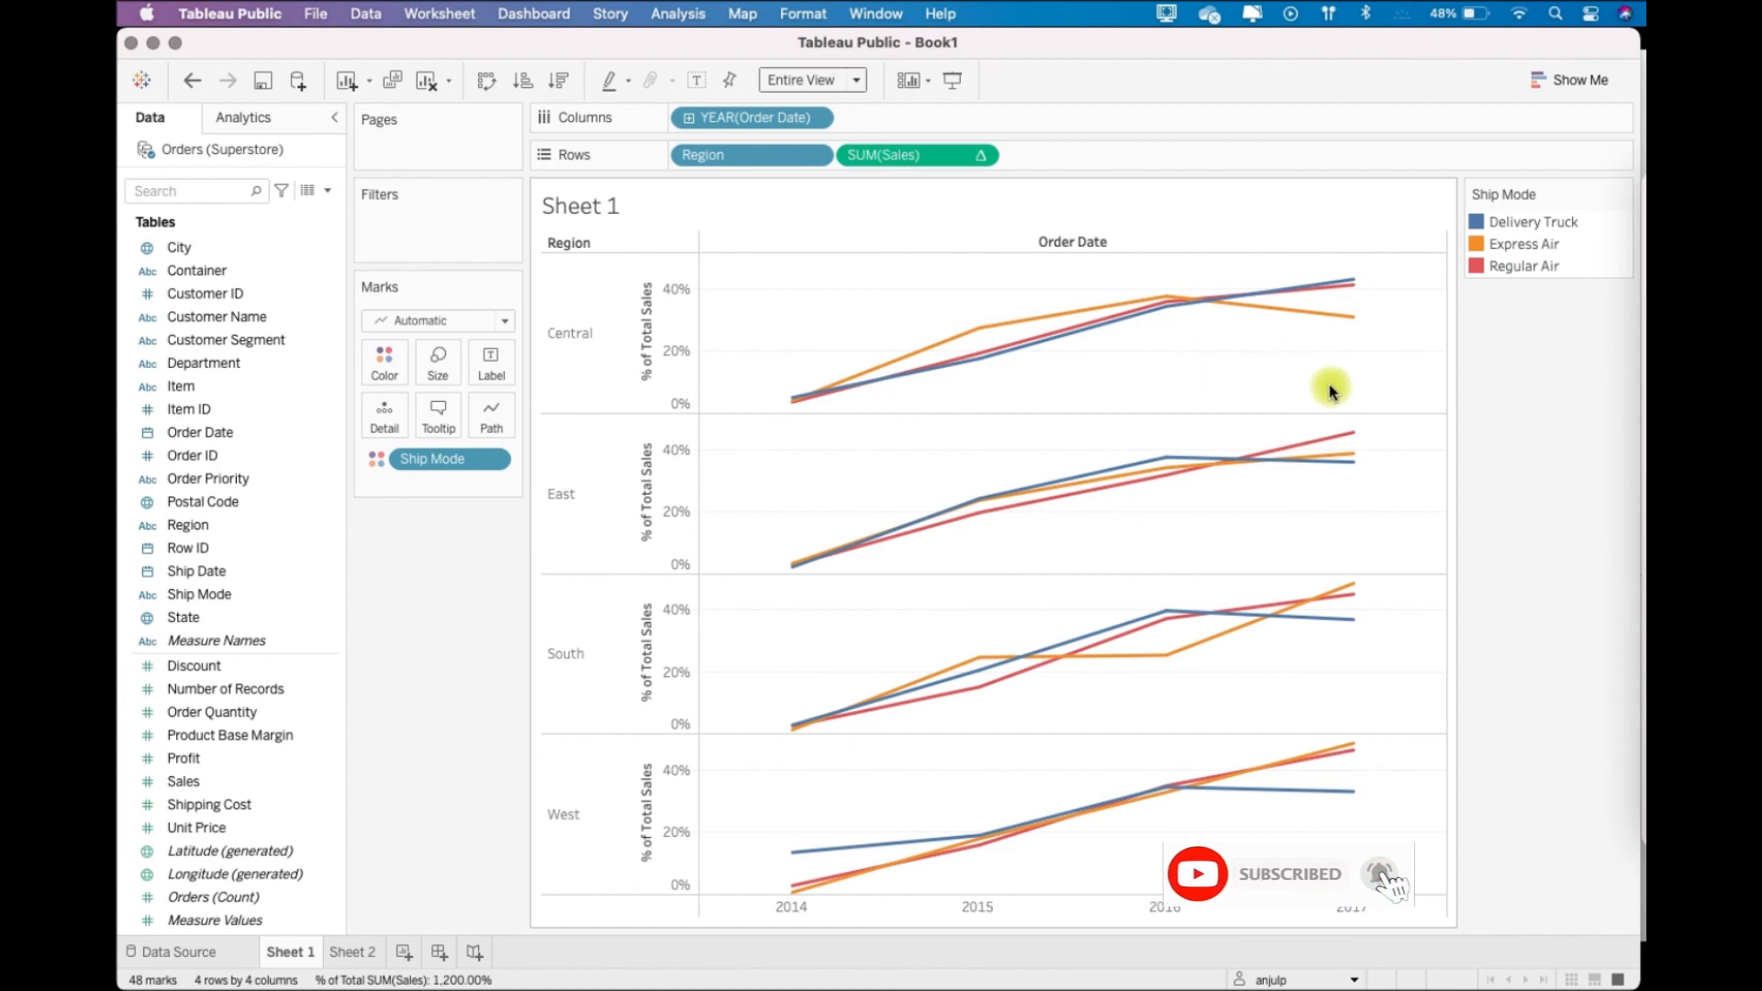
left_click(1357, 321)
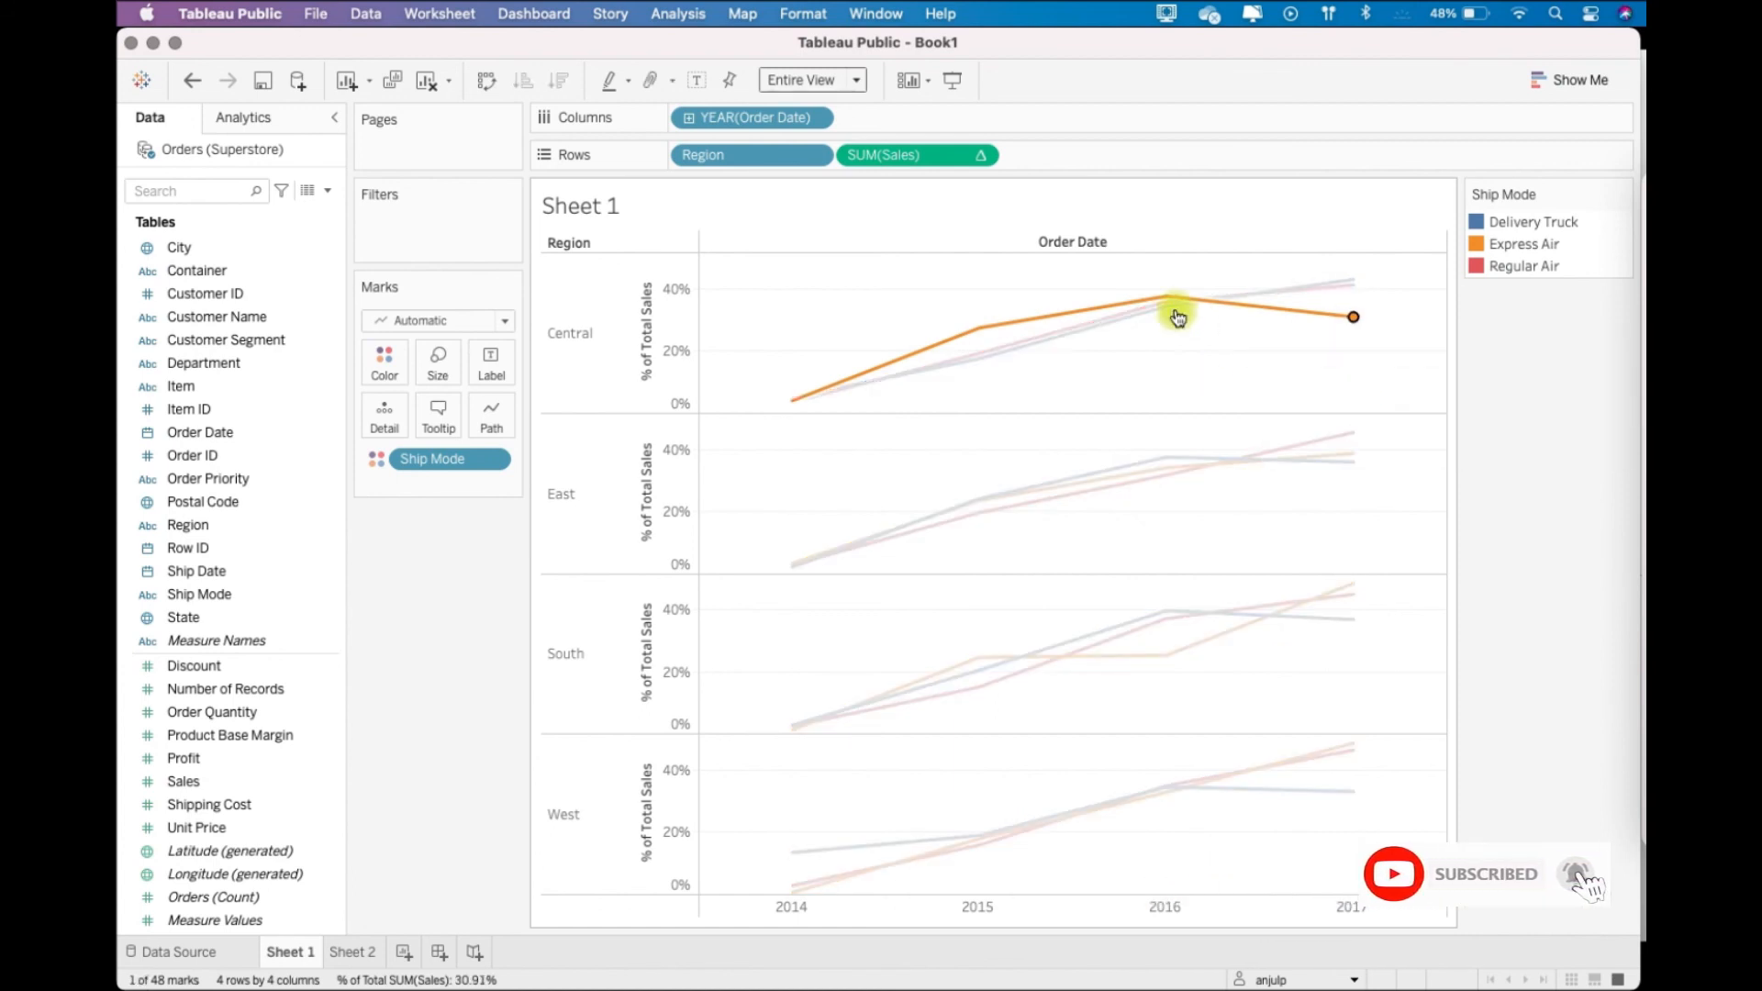
left_click(981, 327, "super")
left_click(795, 404, "super")
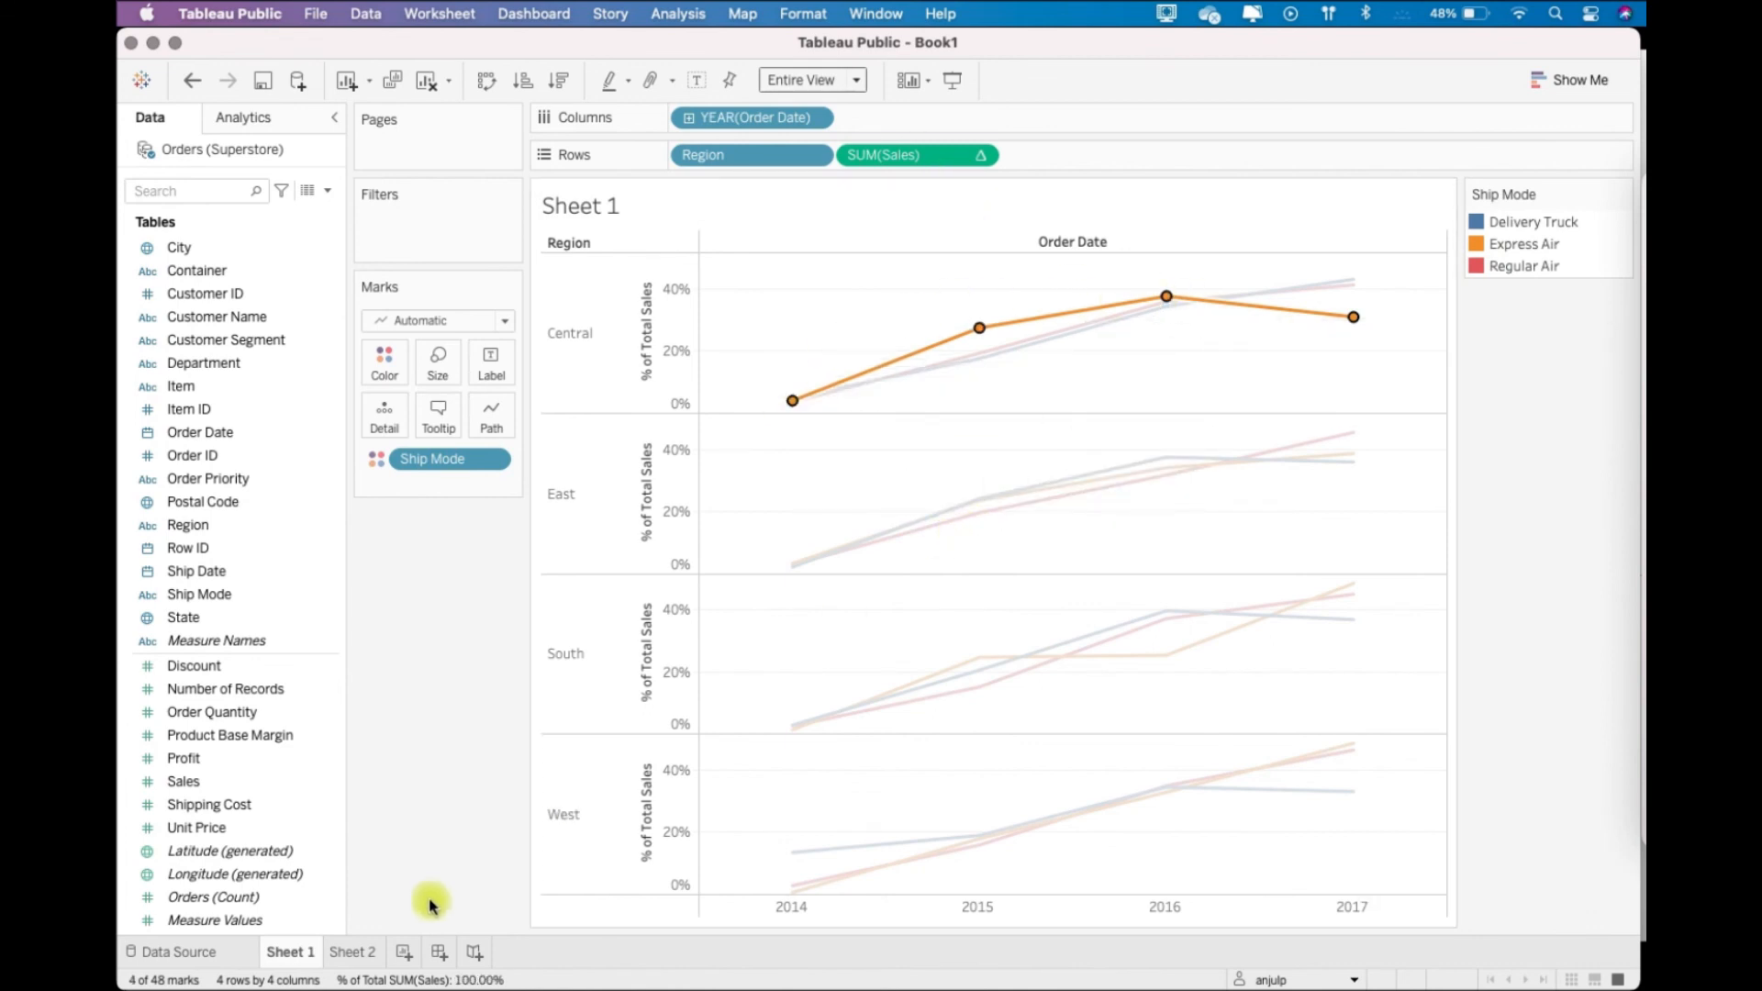
Compare the selected Central marks between Sheet 2 and Sheet 1, ending on Sheet 2.
left_click(353, 952)
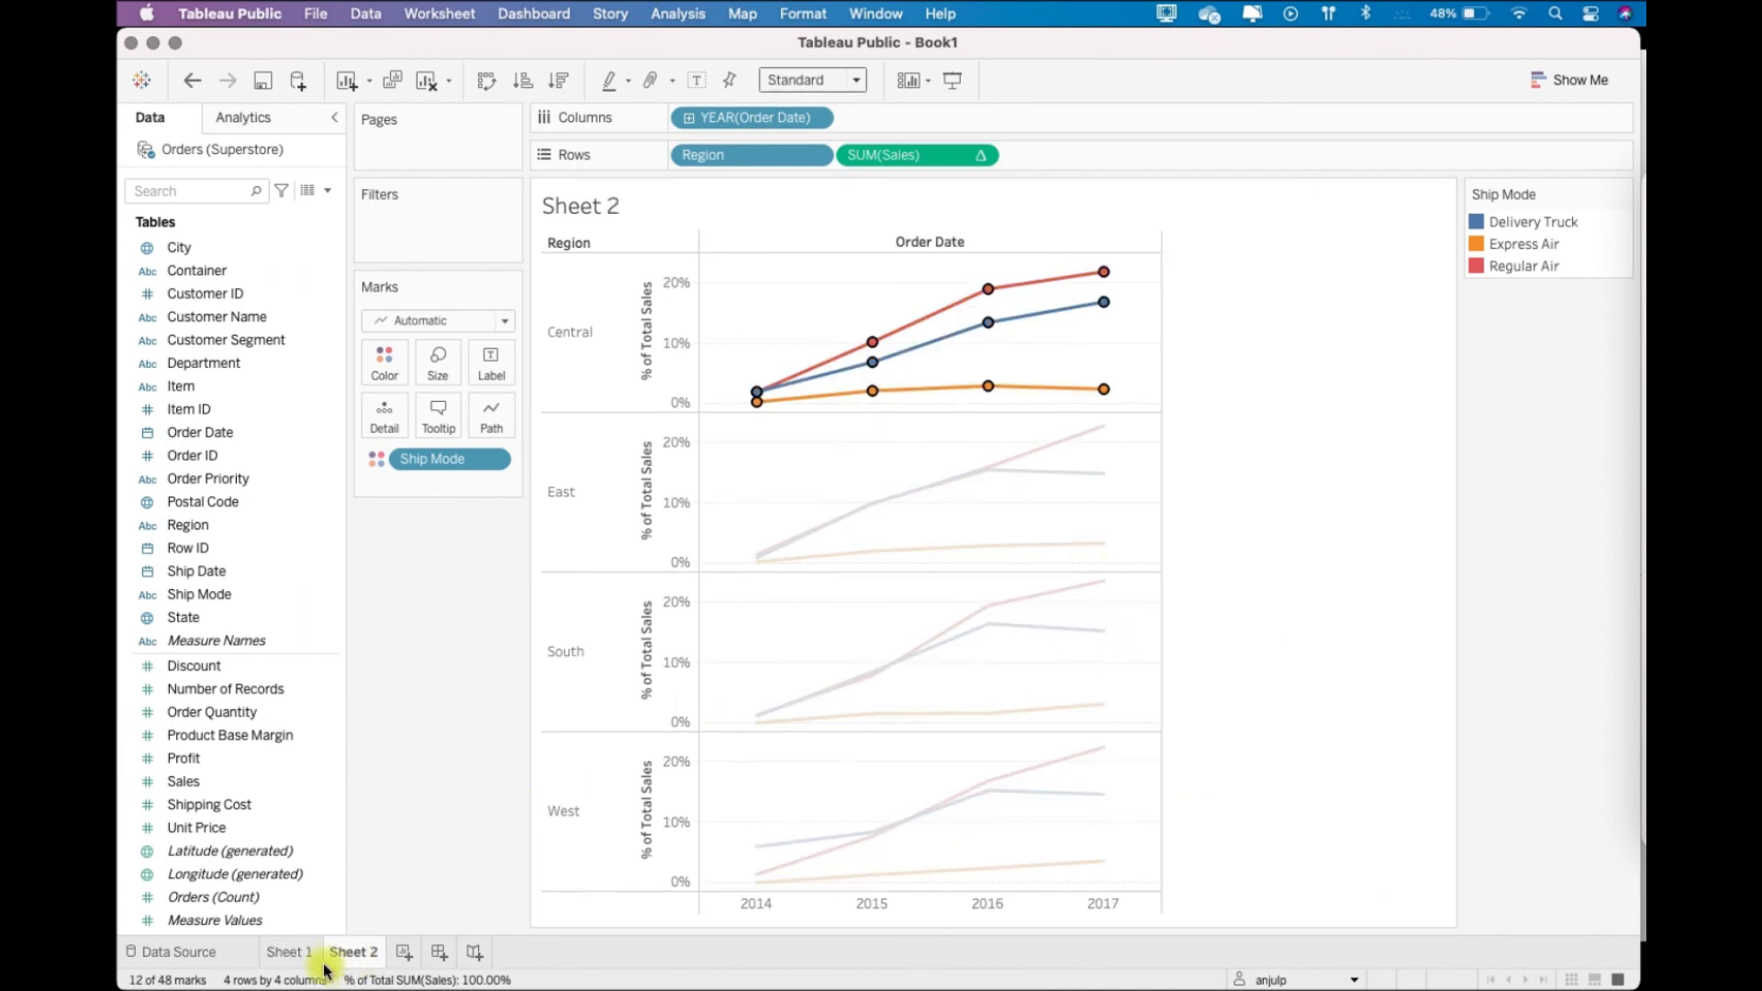
left_click(289, 953)
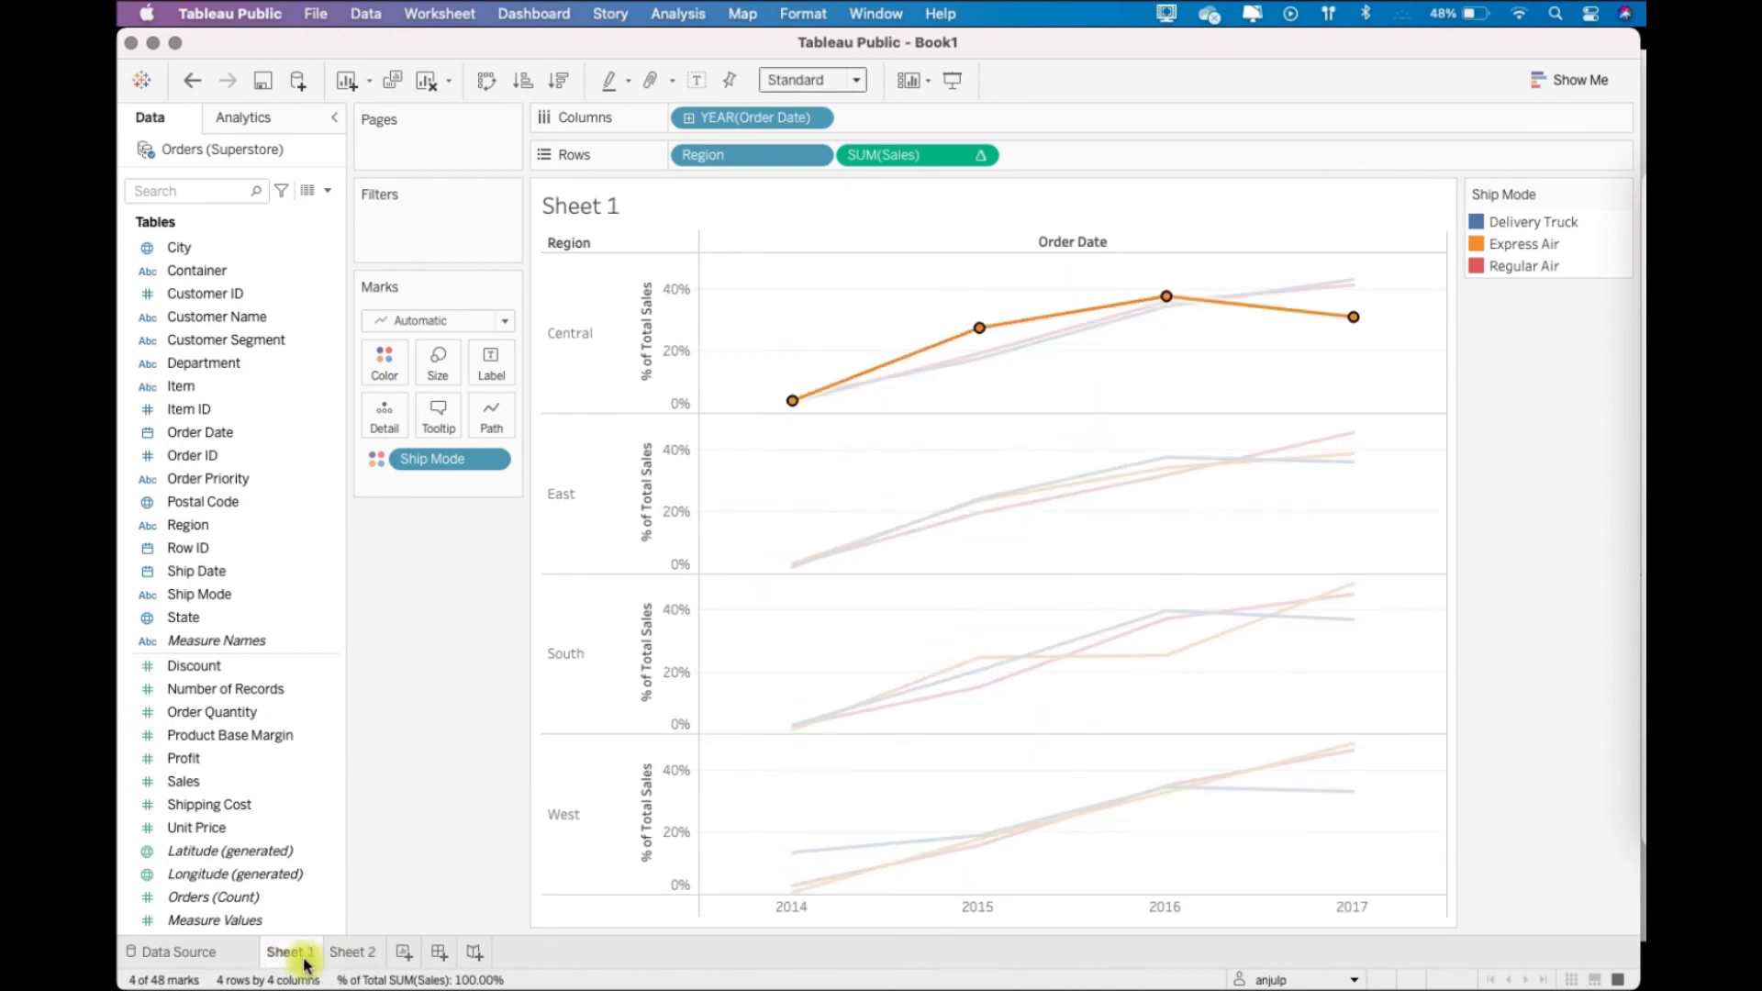
left_click(349, 954)
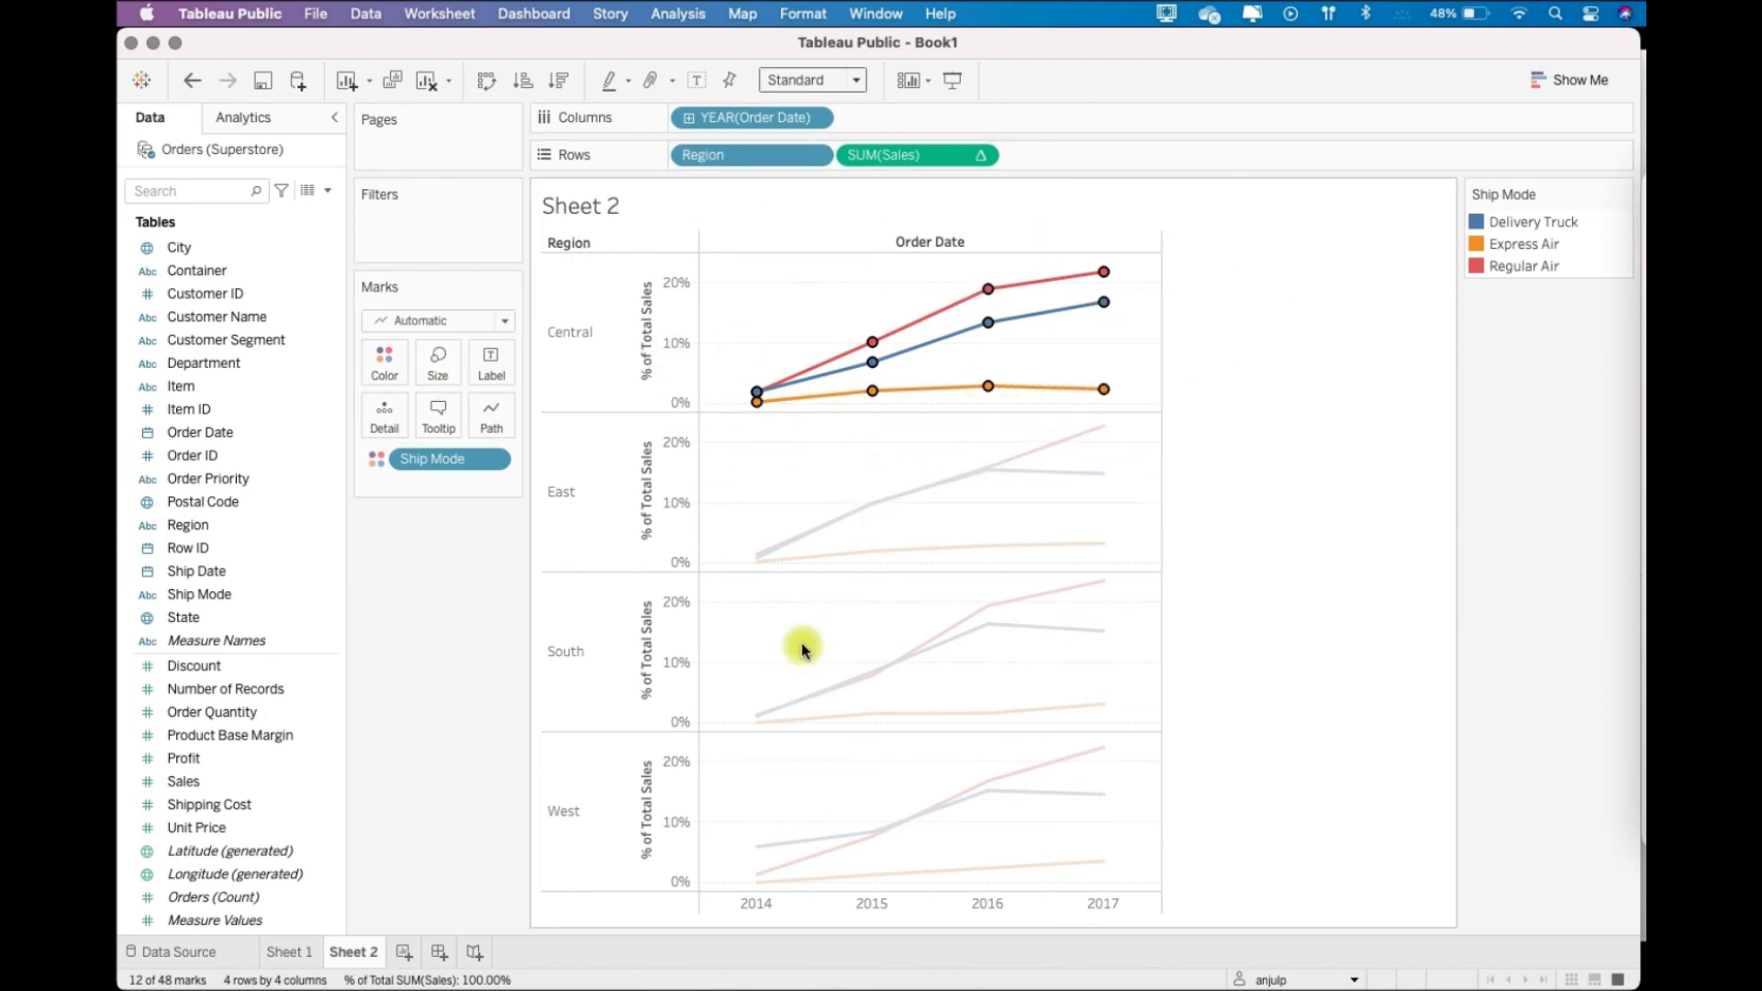
Return to Sheet 1 and open the settings of its Sales table calculation.
left_click(292, 952)
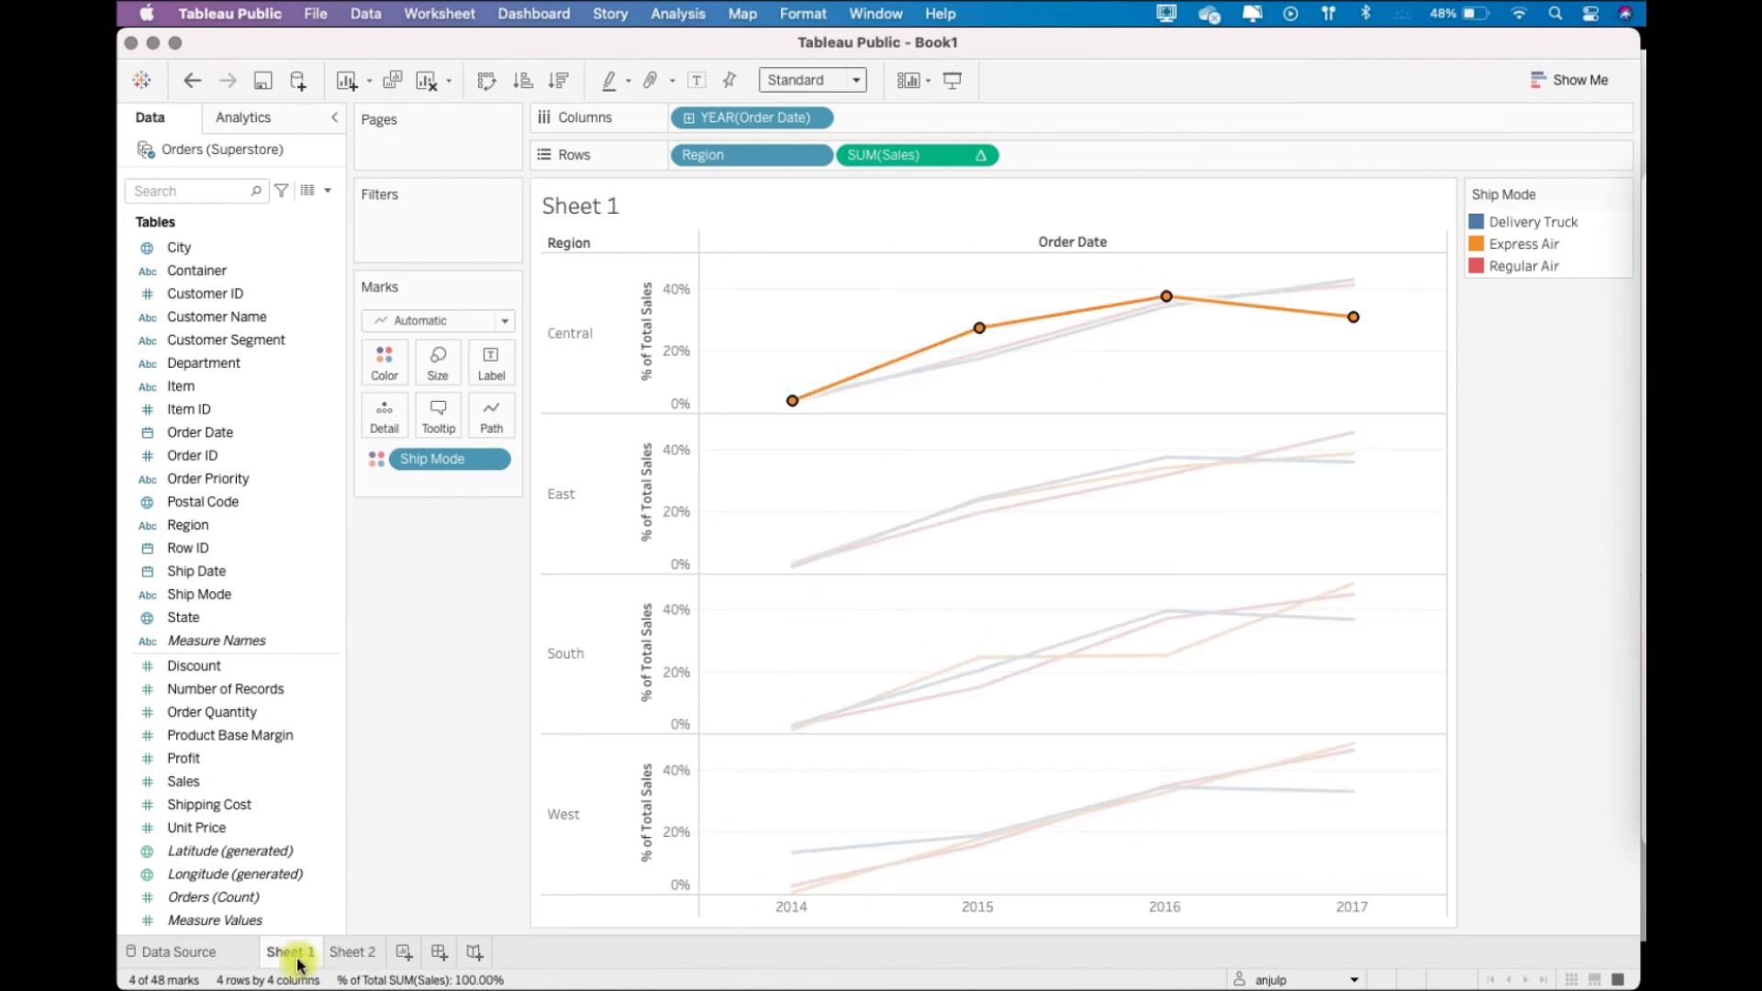
left_click(980, 158)
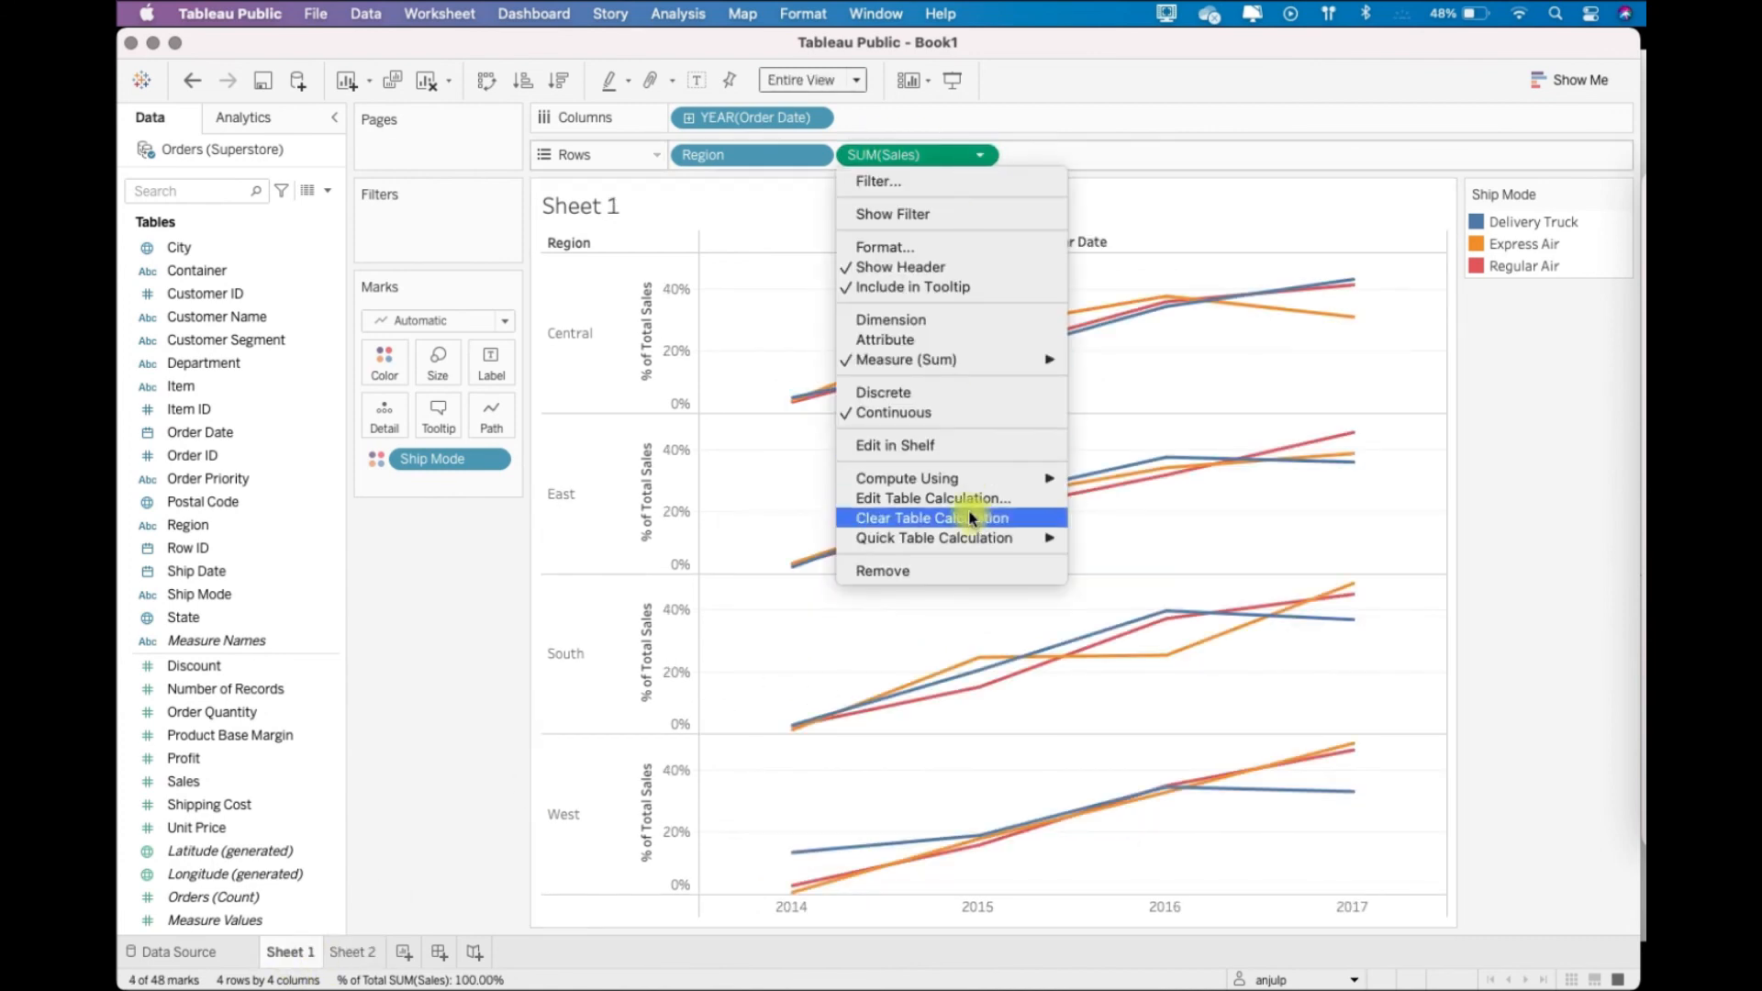
left_click(962, 506)
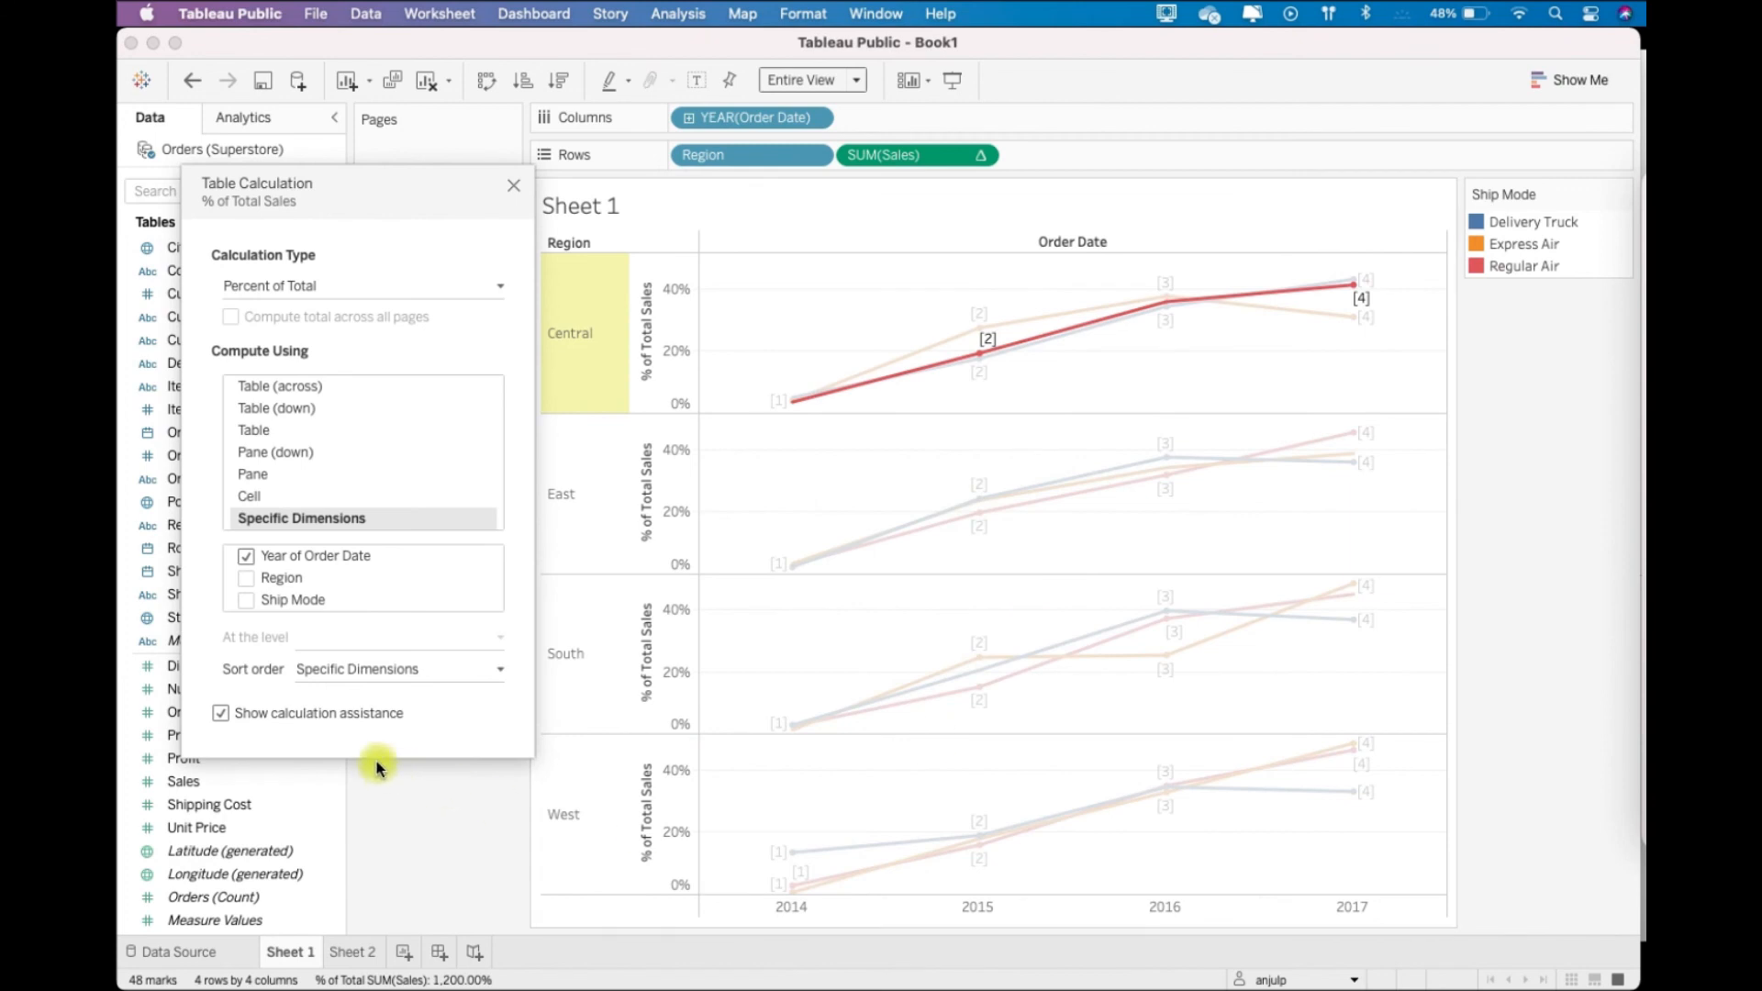